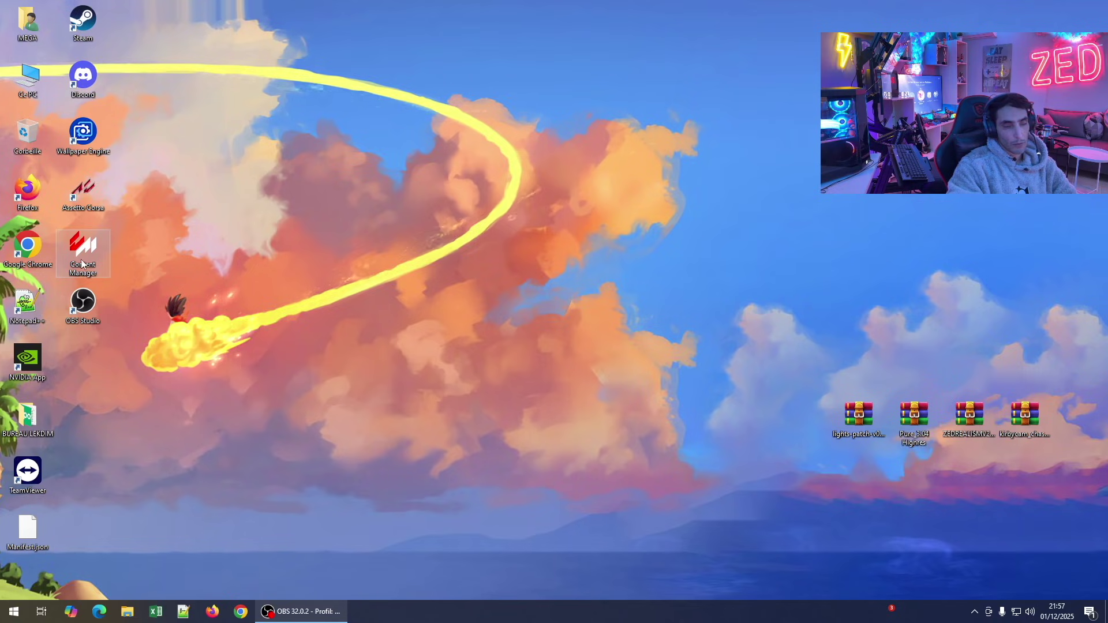
# - Launch Content Manager and view the active and available Custom Shaders Patch versions in its settings
pyautogui.moveTo(167, 250); pyautogui.dragTo(107, 238)
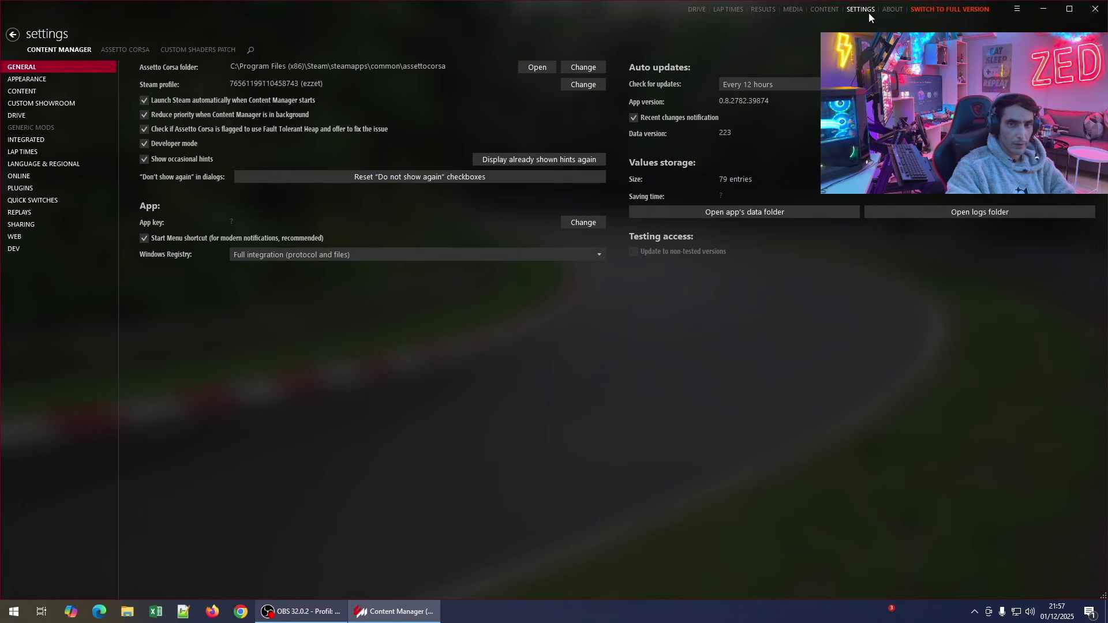
pyautogui.click(192, 50)
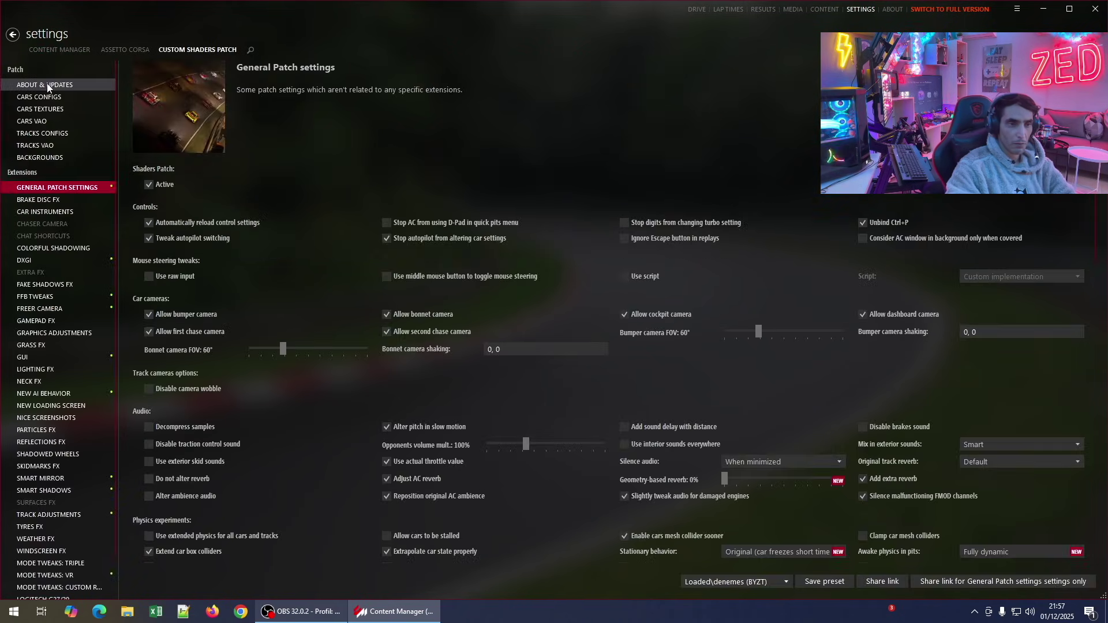
pyautogui.click(48, 86)
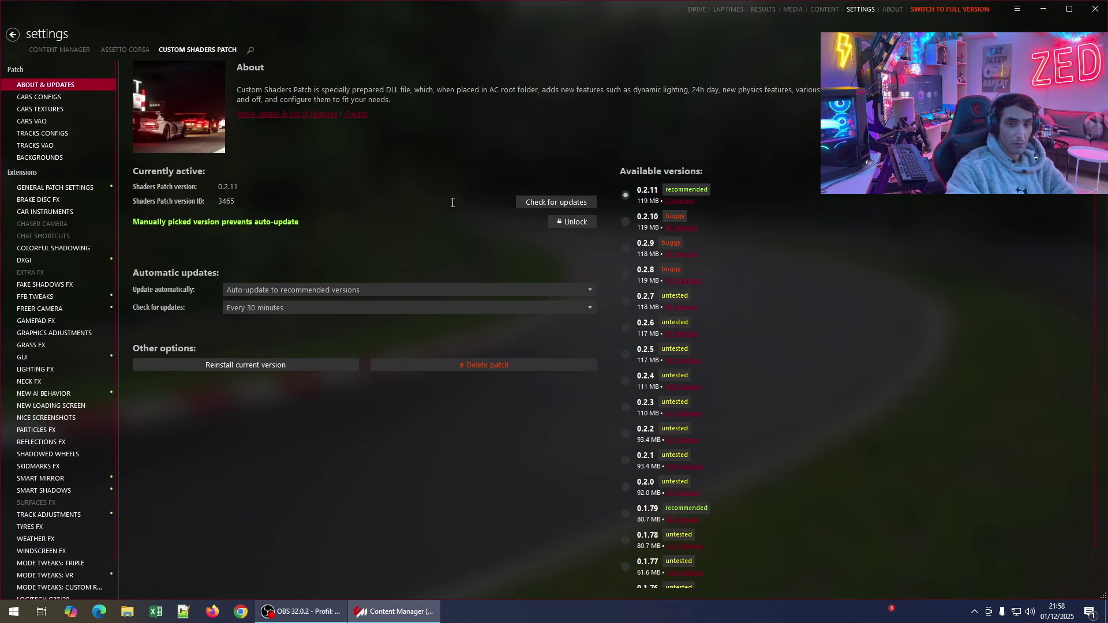
pyautogui.click(641, 202)
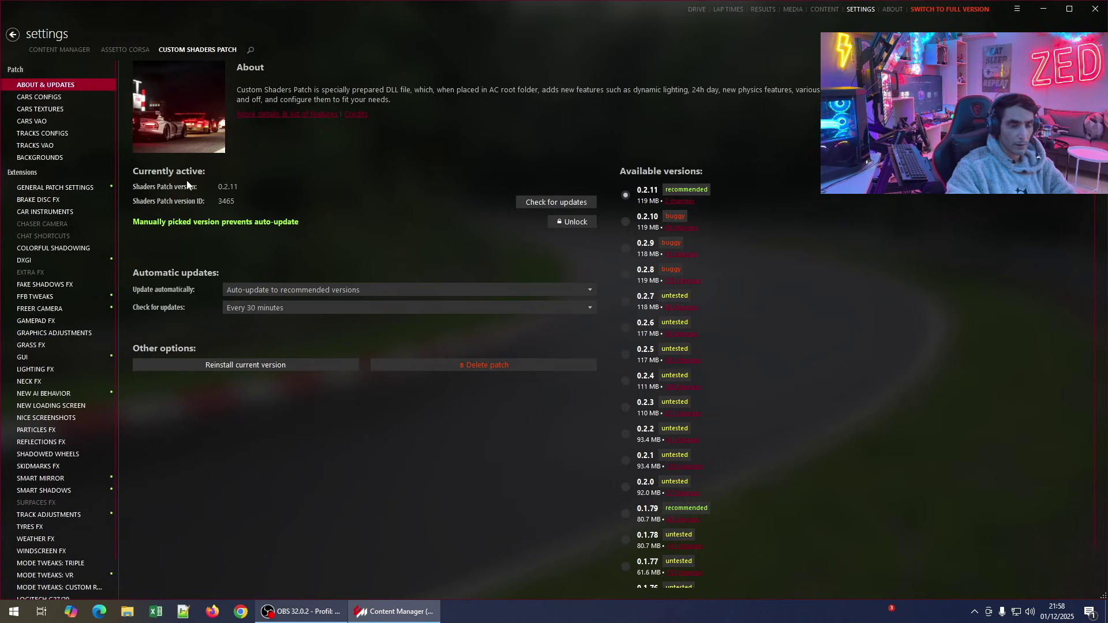
pyautogui.scroll(-1, 87, 346)
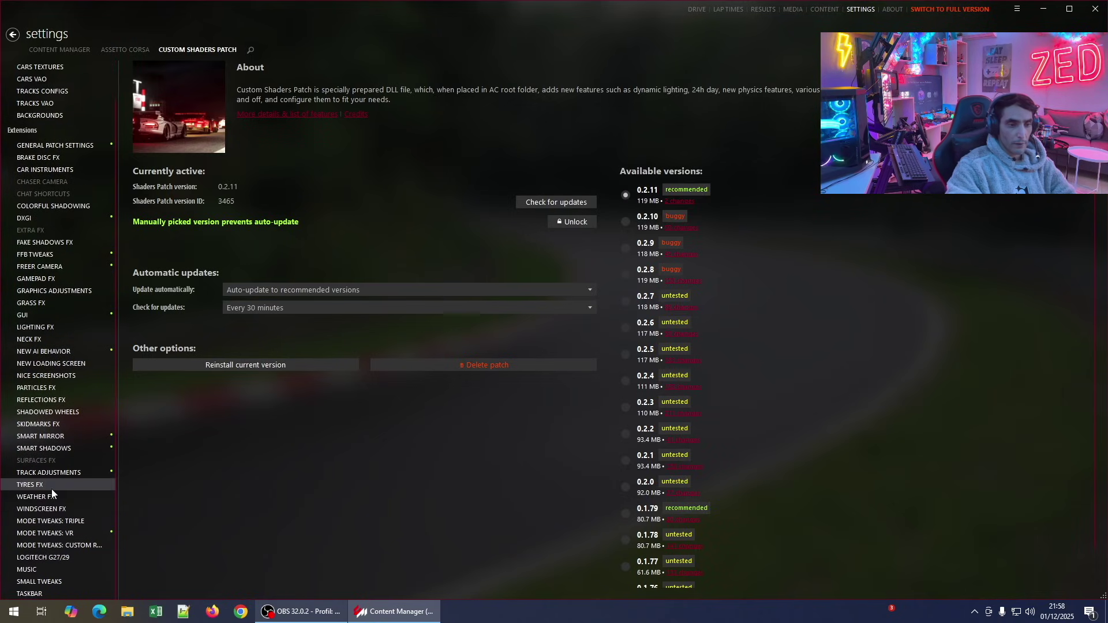
pyautogui.click(50, 496)
pyautogui.click(119, 50)
pyautogui.click(51, 50)
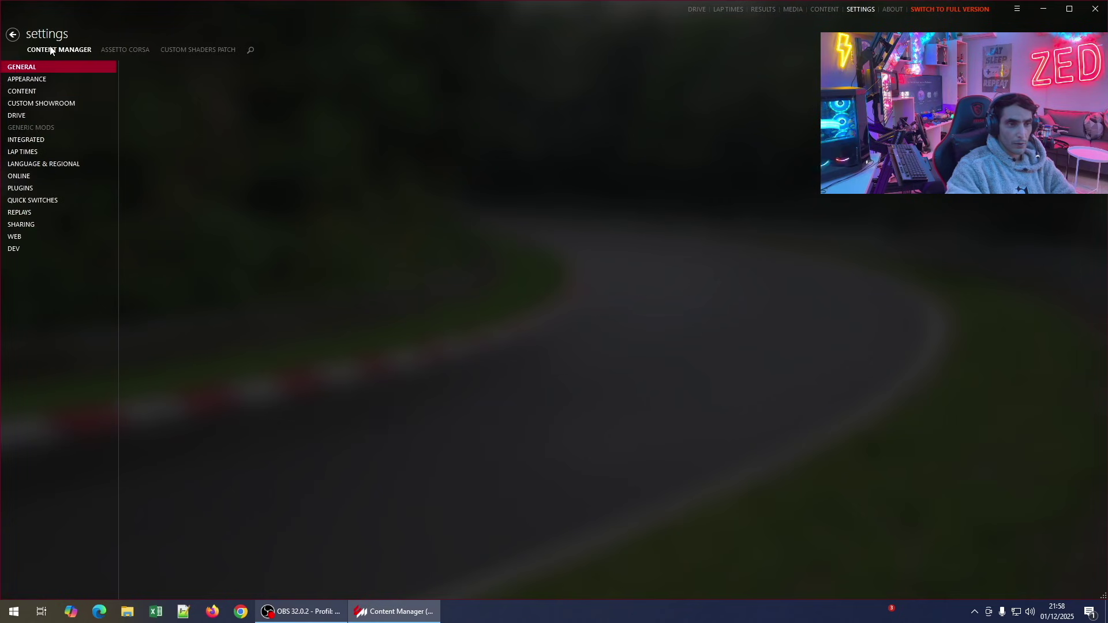
pyautogui.click(105, 50)
# - Switch to Discord, follow the Server Shutoku LeZed (NO DLC) join link into Content Manager and refresh the server details
pyautogui.click(701, 12)
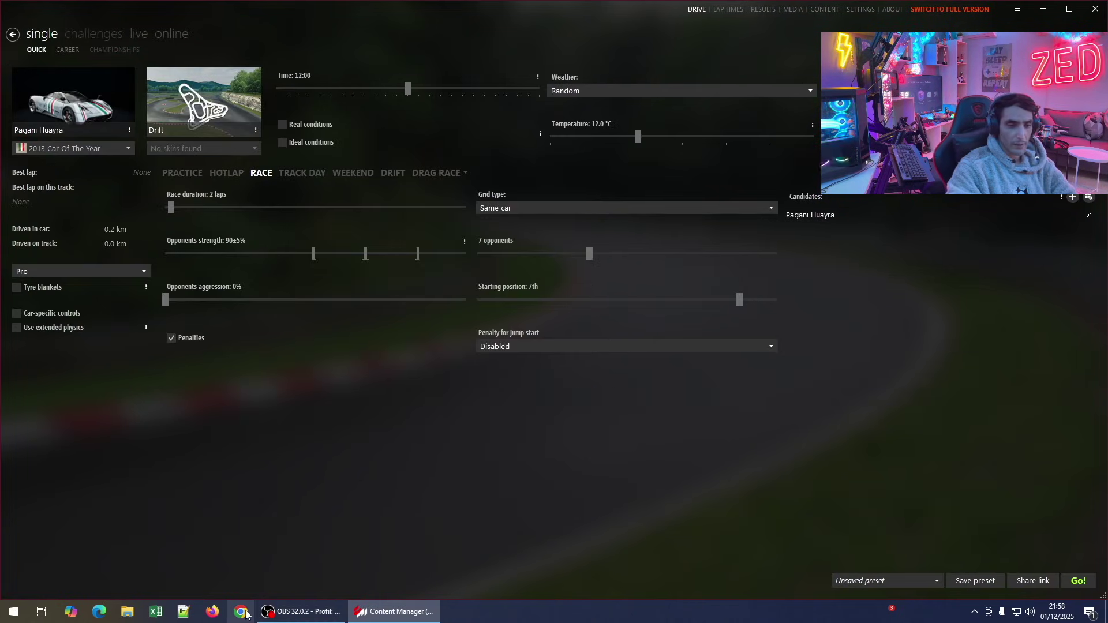
pyautogui.click(980, 612)
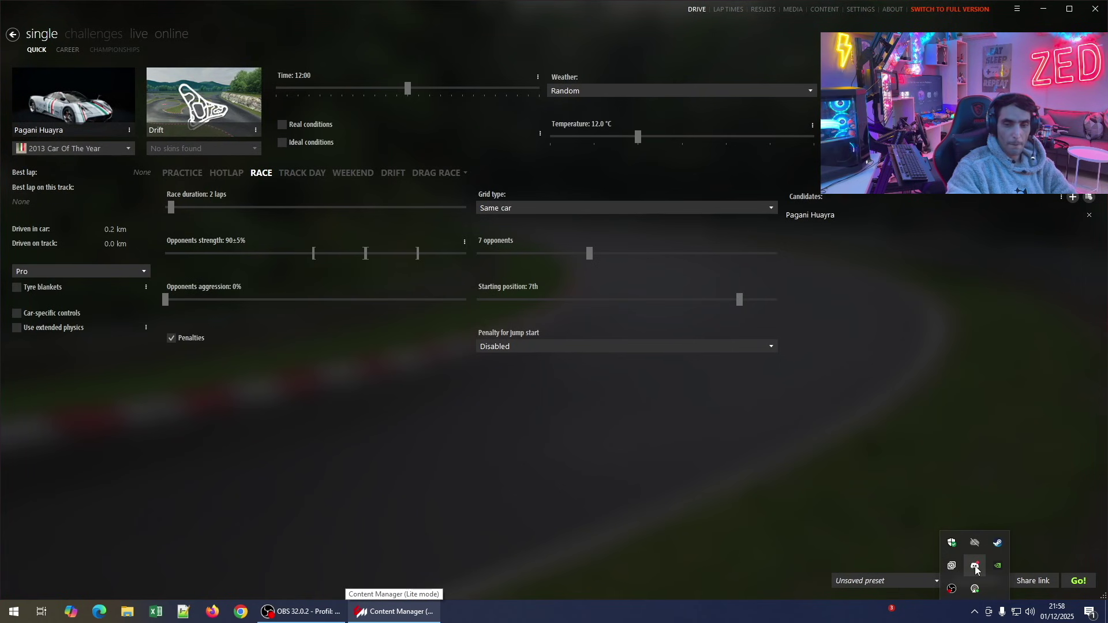
pyautogui.click(975, 568)
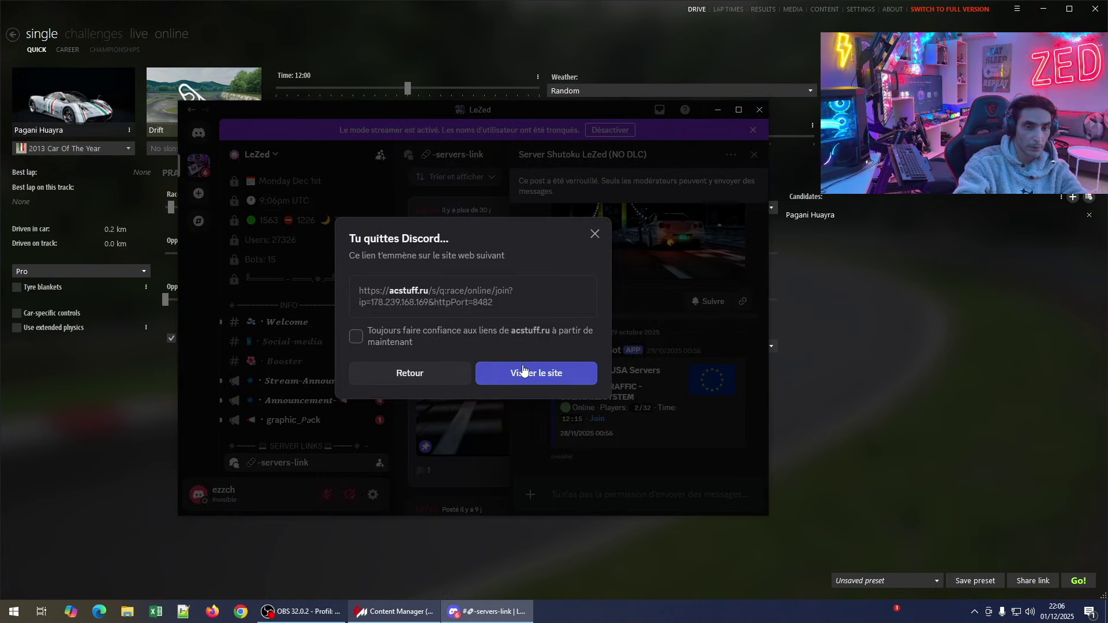
pyautogui.click(571, 372)
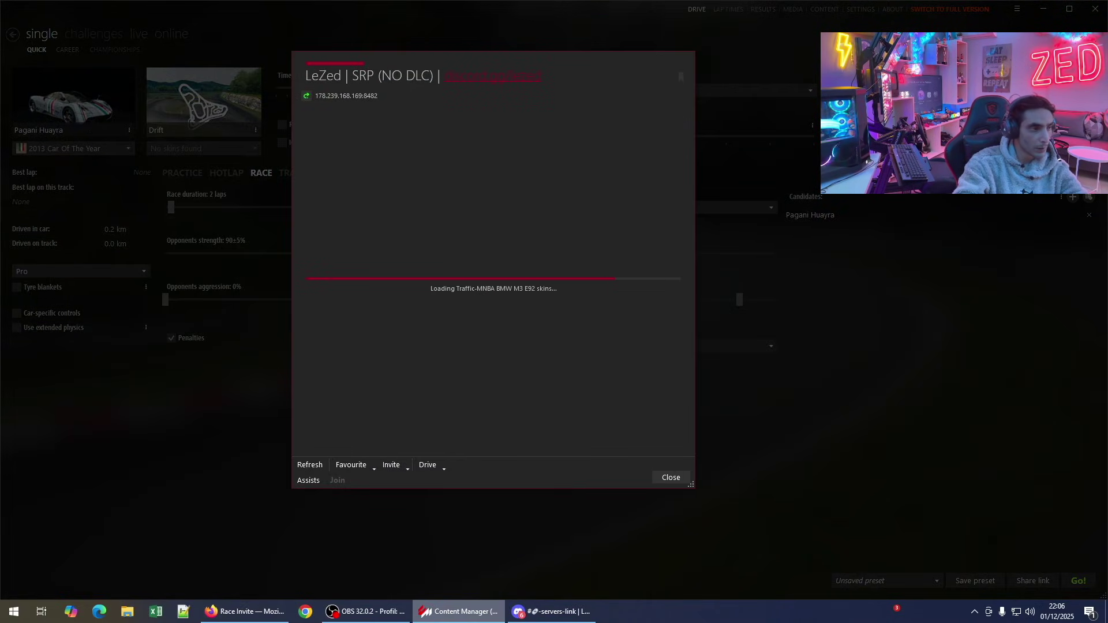
pyautogui.click(319, 469)
# - Browse the cars offered on the LeZed SRP (NO DLC) server and preview several of them
pyautogui.scroll(-3, 613, 252)
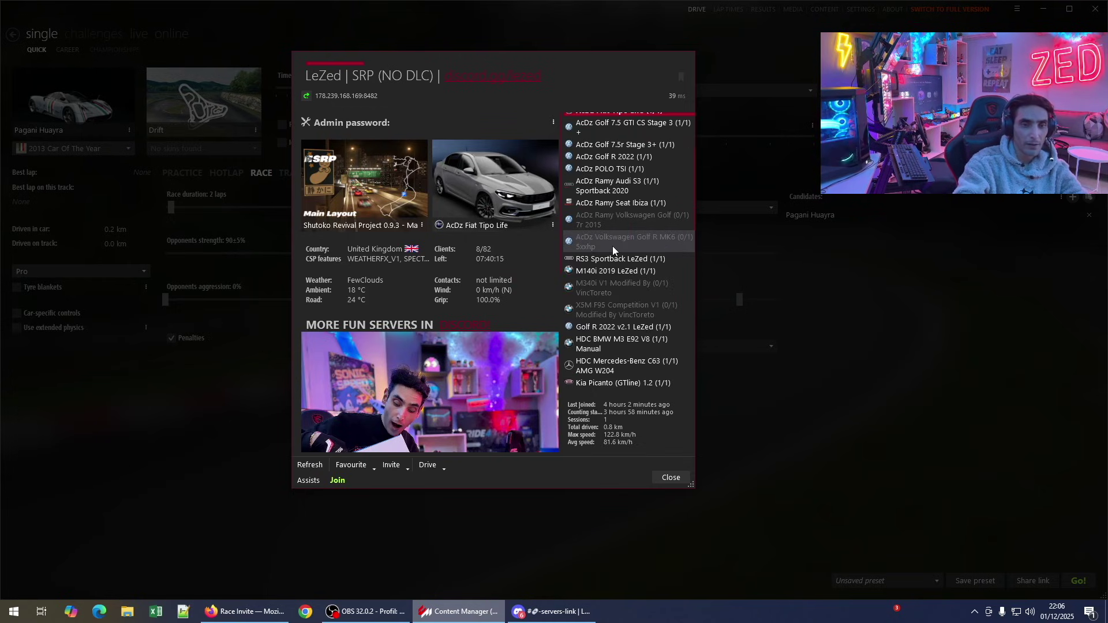
pyautogui.click(614, 199)
pyautogui.scroll(3, 615, 280)
pyautogui.click(612, 155)
pyautogui.click(612, 134)
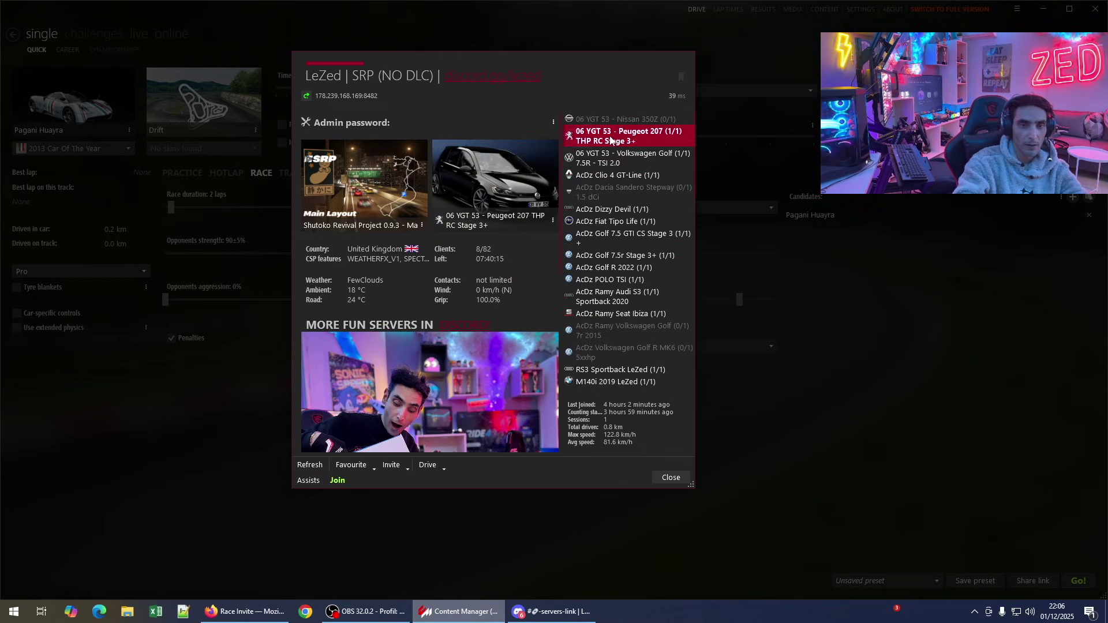
pyautogui.click(605, 175)
pyautogui.click(609, 157)
pyautogui.click(615, 222)
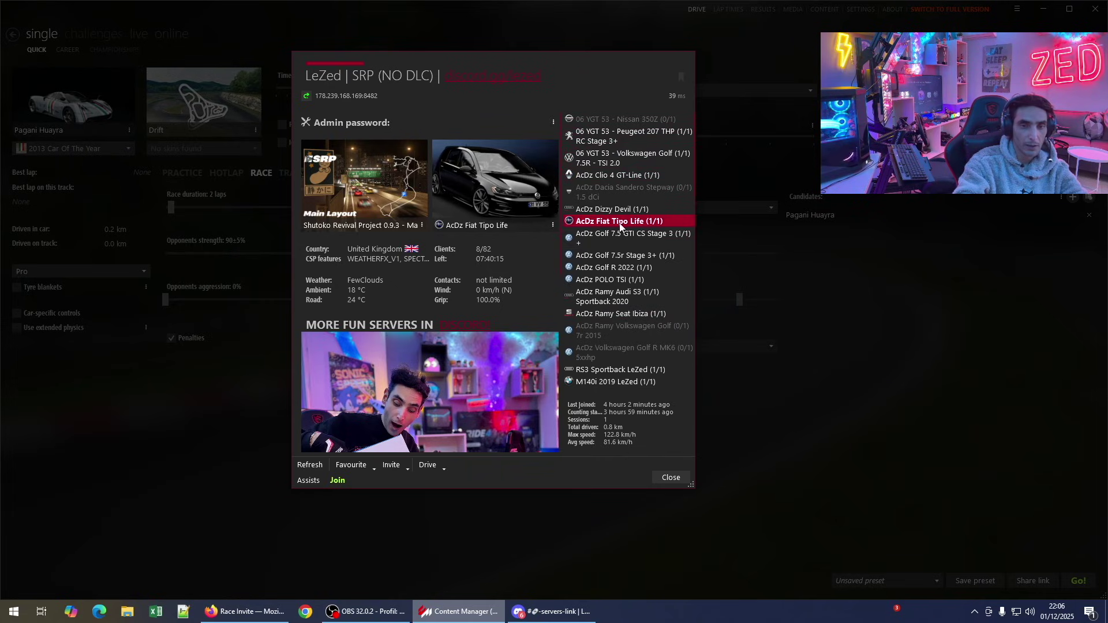
pyautogui.click(615, 237)
pyautogui.click(610, 257)
pyautogui.click(610, 269)
pyautogui.click(604, 294)
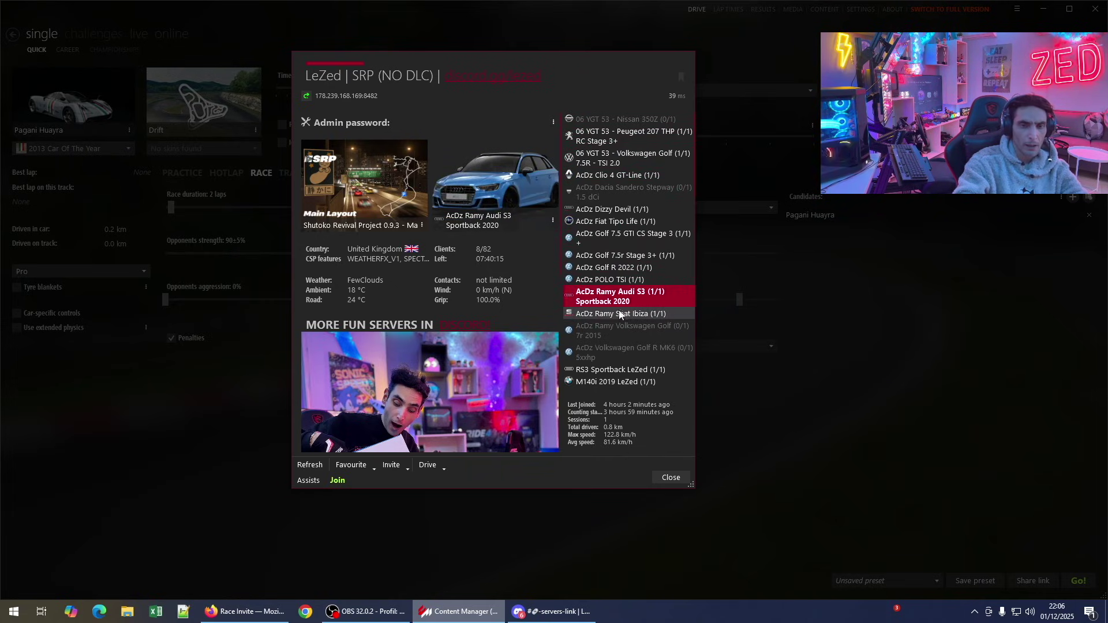
# - Select the 06 YGT 53 - Volkswagen Golf 7.5R - TSI 2.0 and join the server with it
pyautogui.click(624, 246)
pyautogui.click(612, 221)
pyautogui.click(612, 209)
pyautogui.click(616, 160)
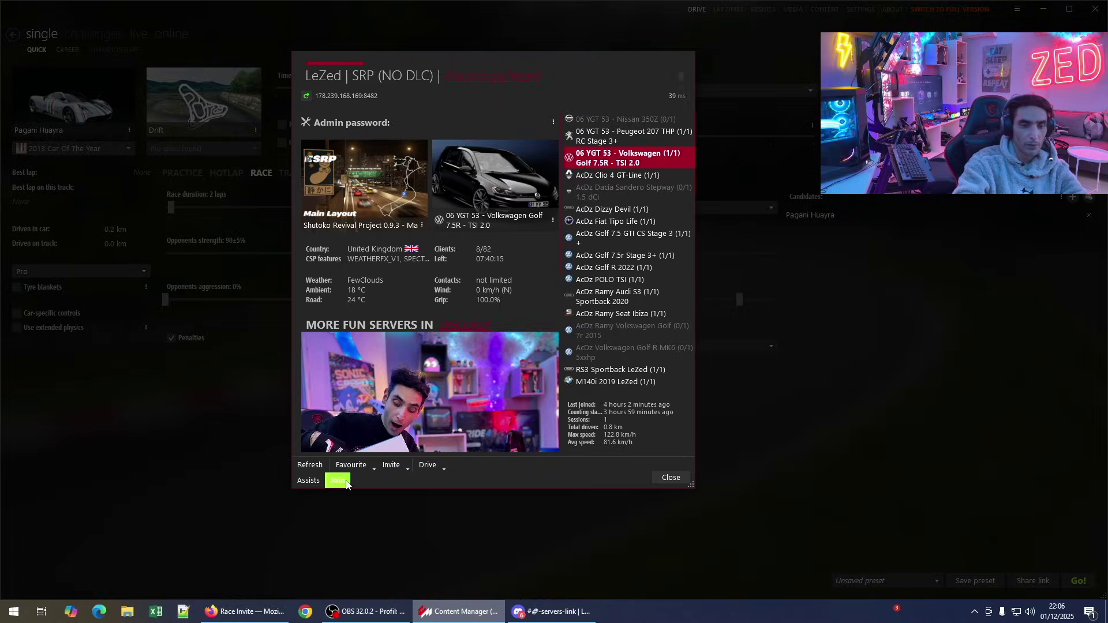
pyautogui.click(341, 481)
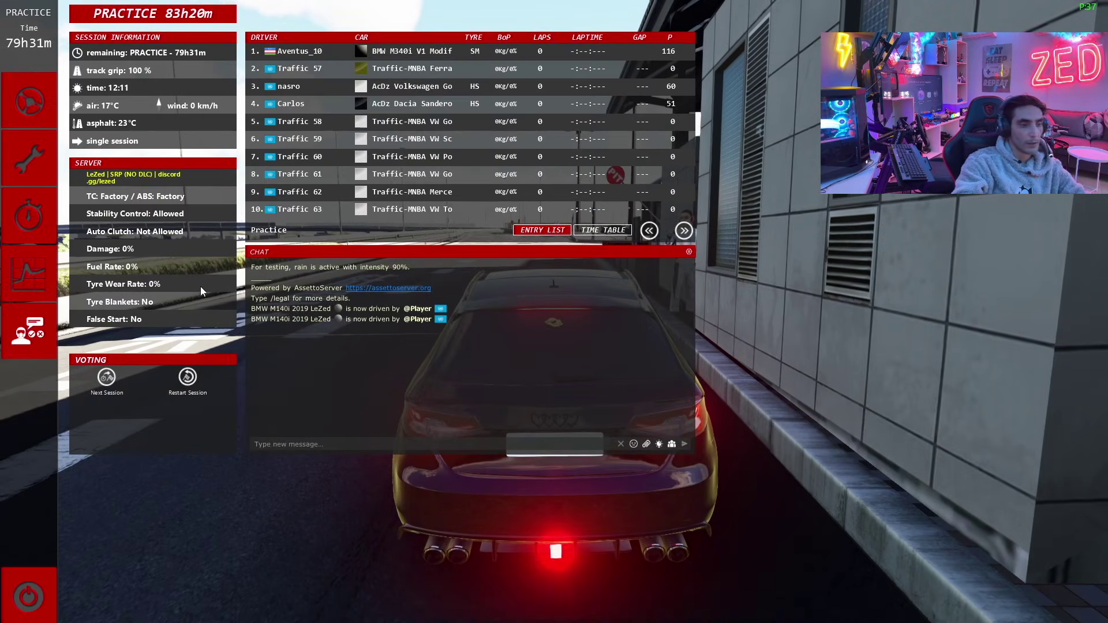
# - Start driving in the online practice session to view the current graphics, and leave the game
pyautogui.click(50, 101)
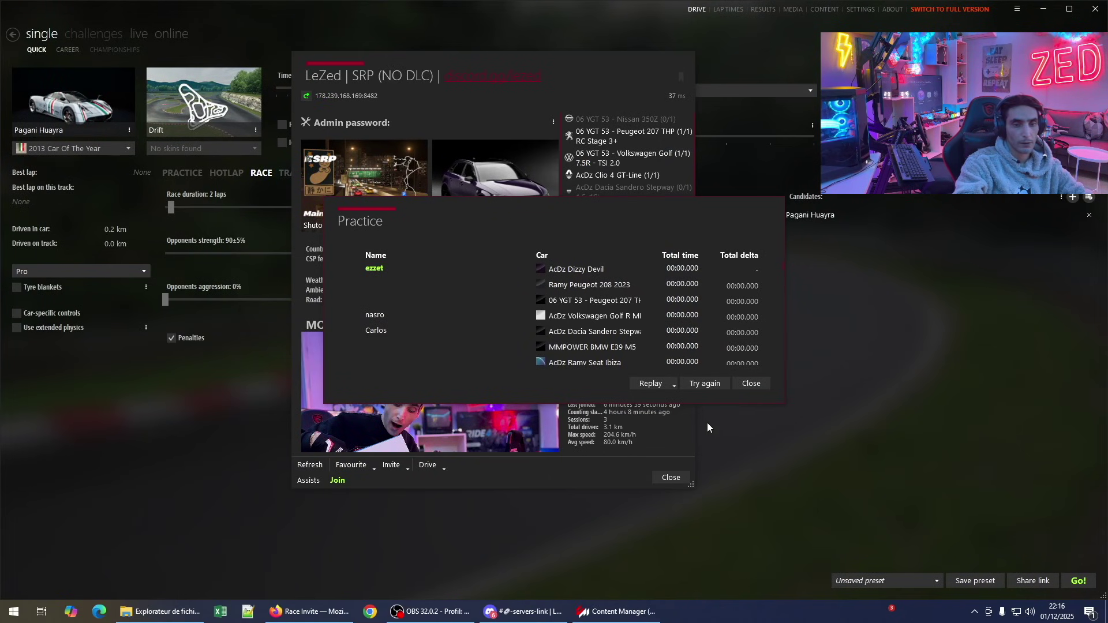
pyautogui.click(743, 384)
pyautogui.click(706, 428)
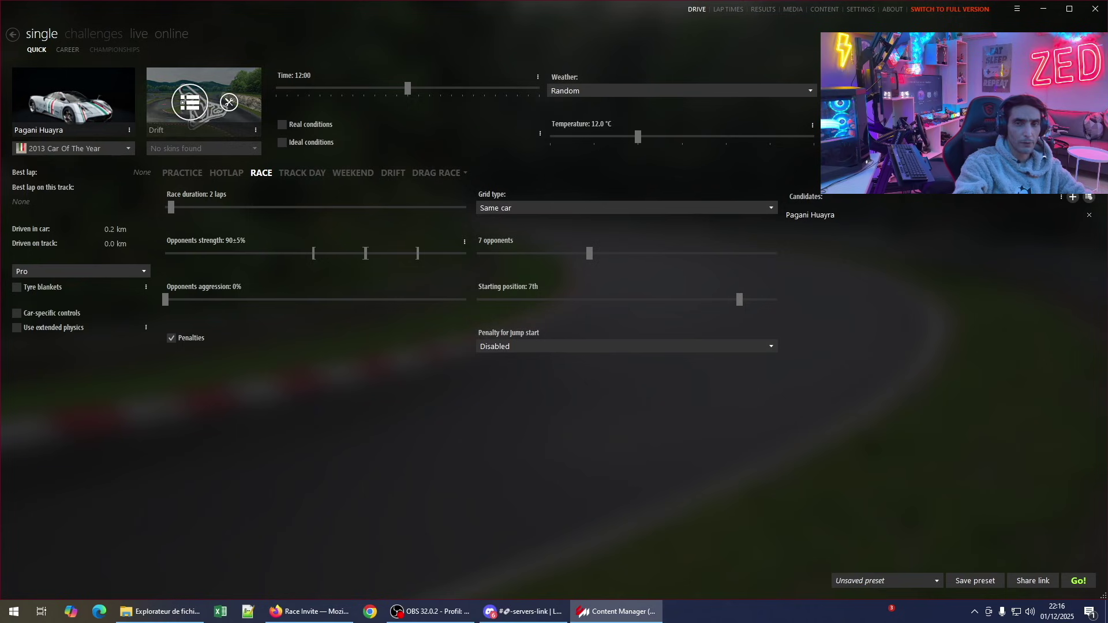
# - Check the currently active Custom Shaders Patch version again on the patch's About & Updates page
pyautogui.click(860, 9)
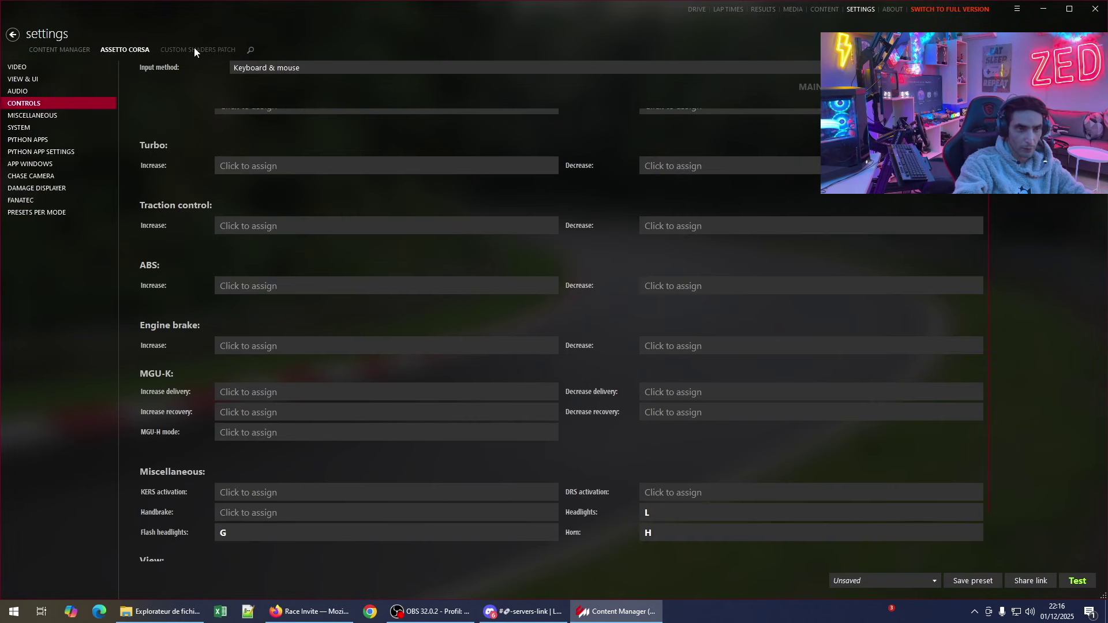
pyautogui.click(194, 49)
pyautogui.click(68, 199)
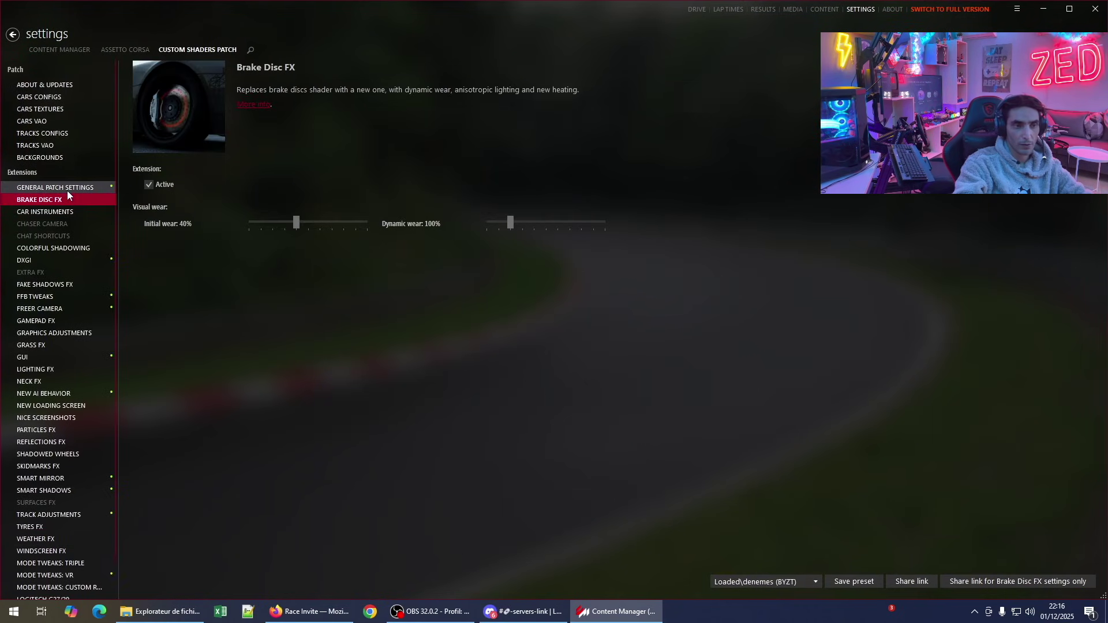
pyautogui.click(68, 188)
pyautogui.click(53, 85)
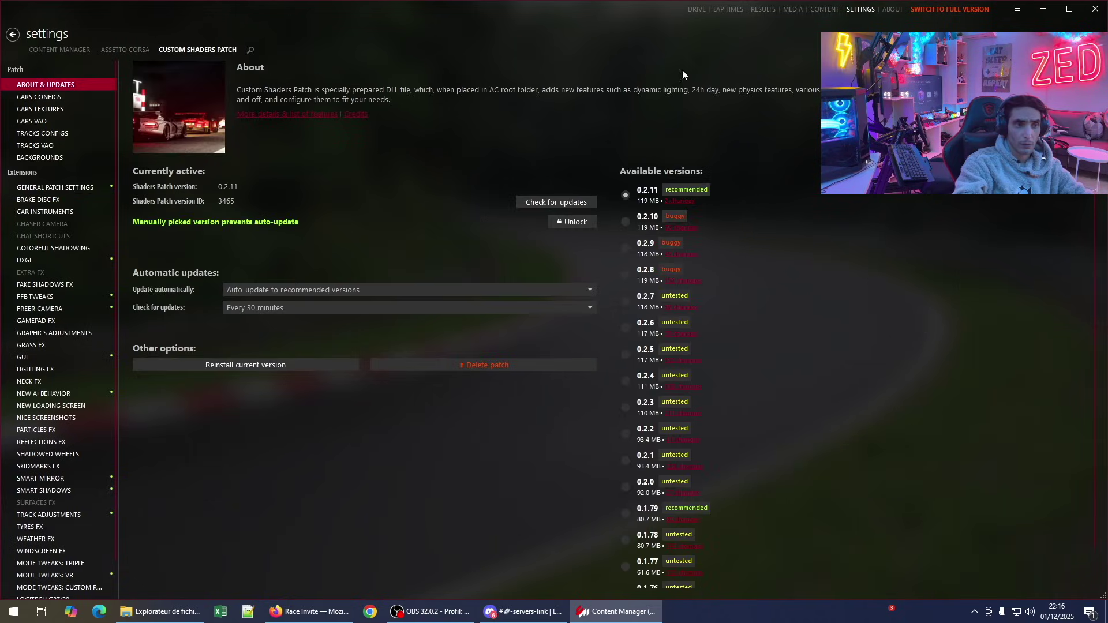
# - Open the Drift track's folder from the Drive page and go up to the assettocorsa root folder
pyautogui.click(698, 11)
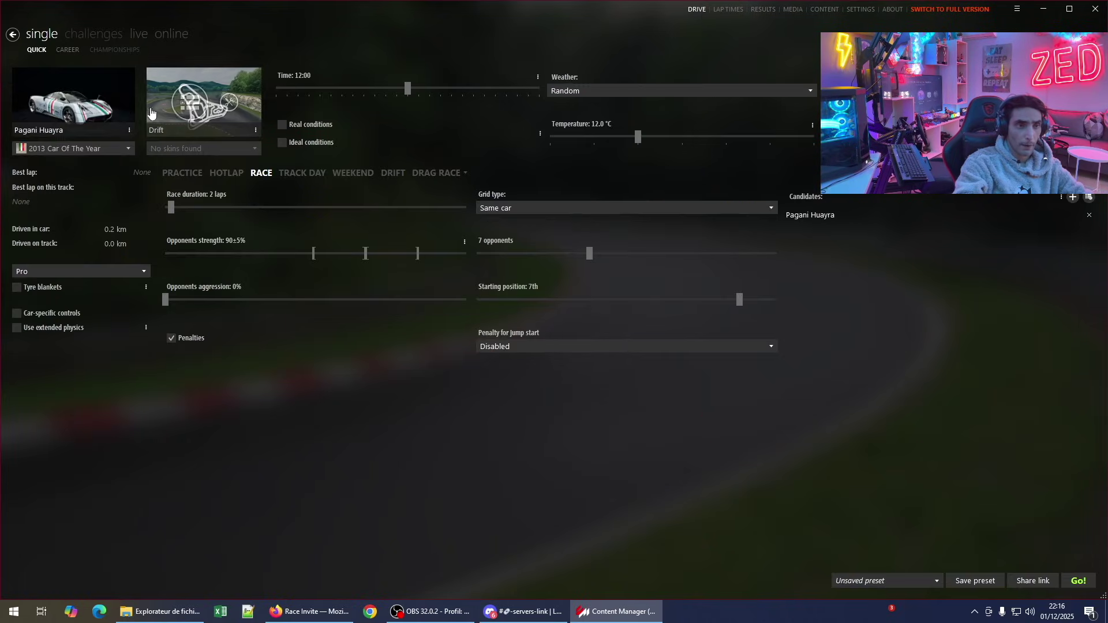
pyautogui.rightClick(195, 79)
pyautogui.click(221, 387)
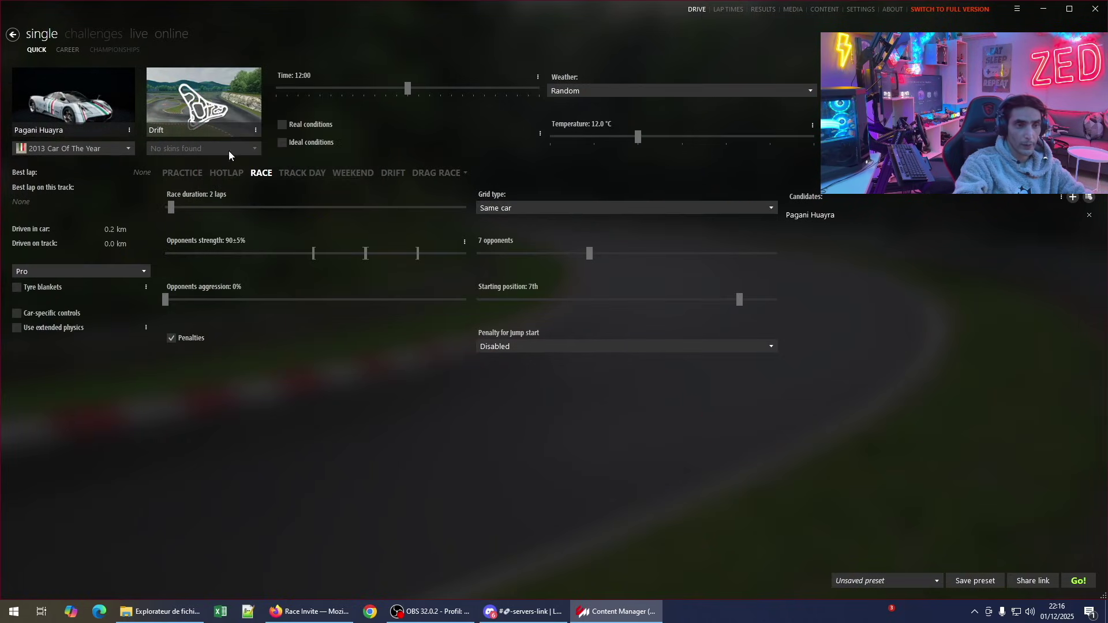
pyautogui.rightClick(248, 80)
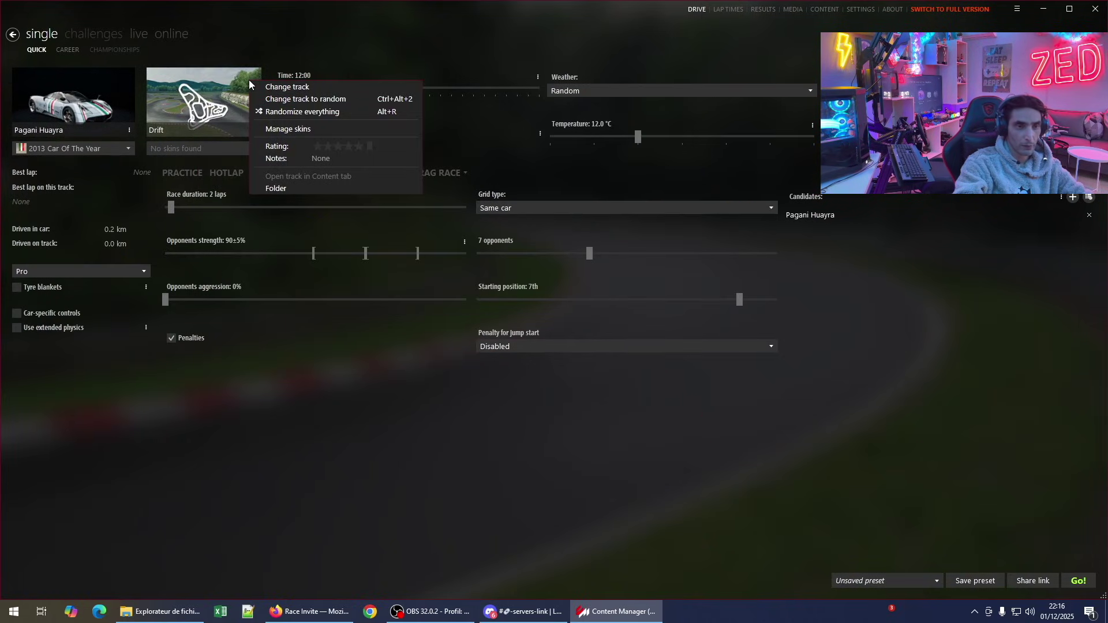
pyautogui.rightClick(227, 71)
pyautogui.click(273, 181)
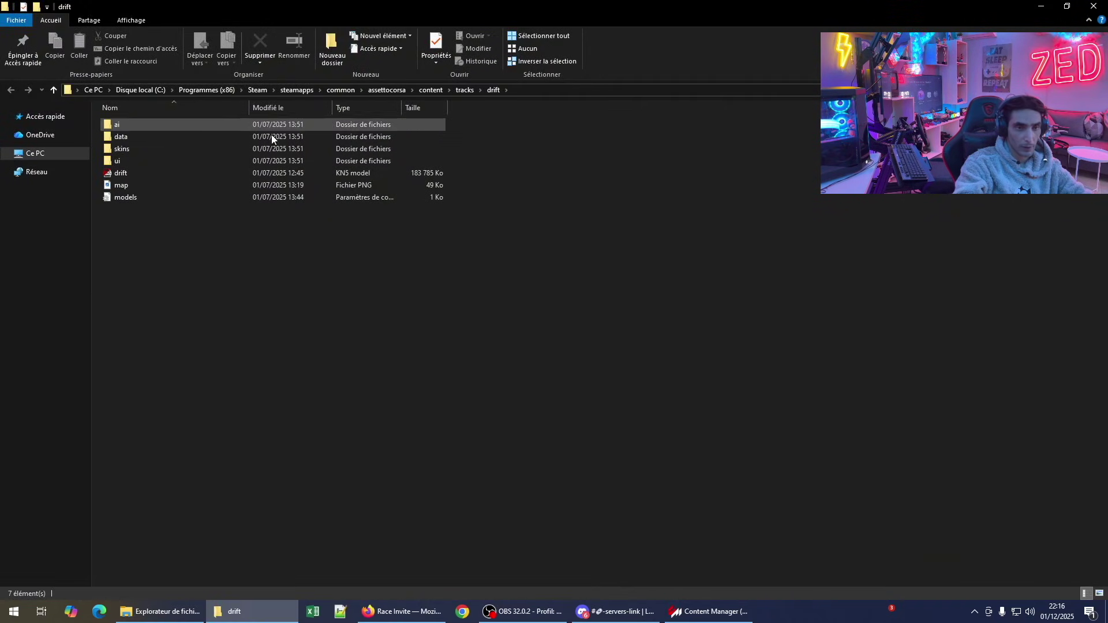
pyautogui.click(396, 91)
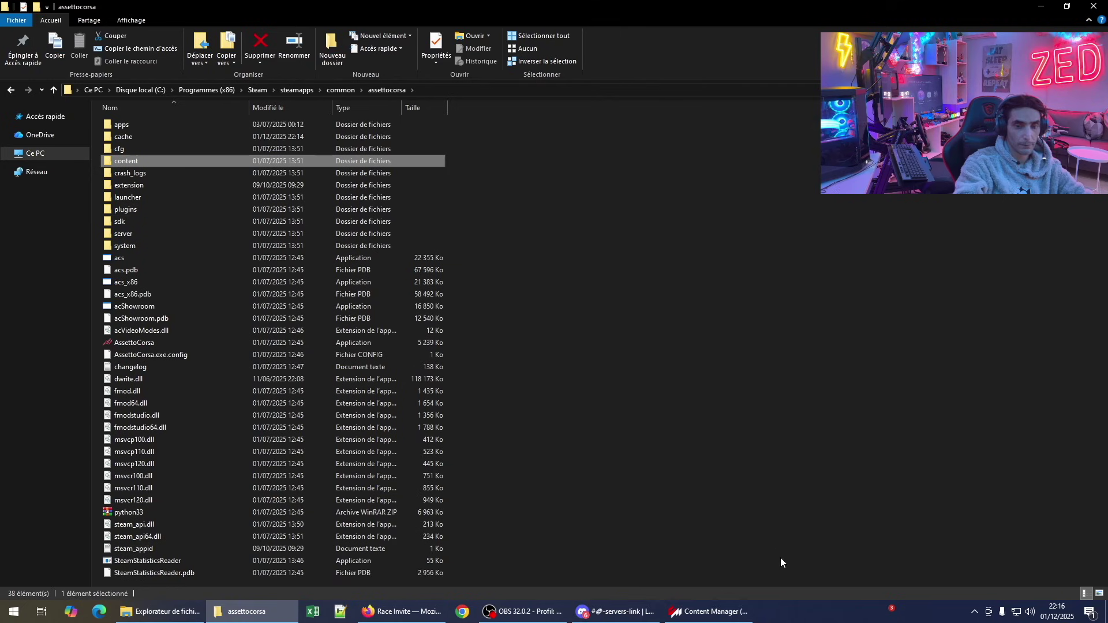
# - Clear Discord off the desktop and arrange the assettocorsa folder window beside the downloaded archives
pyautogui.click(1067, 6)
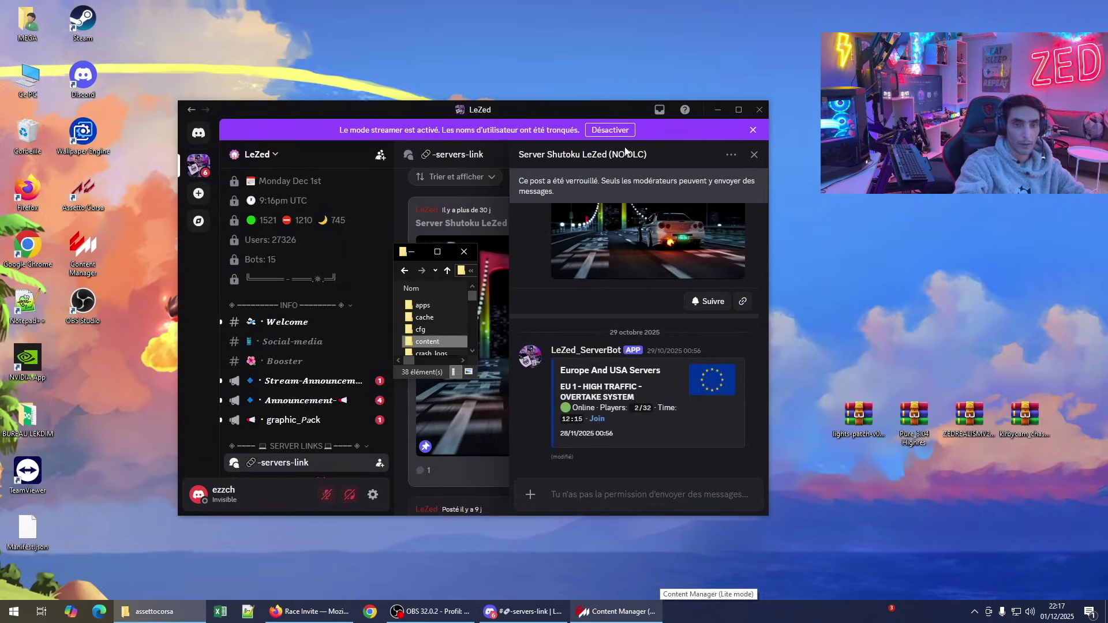
pyautogui.click(718, 109)
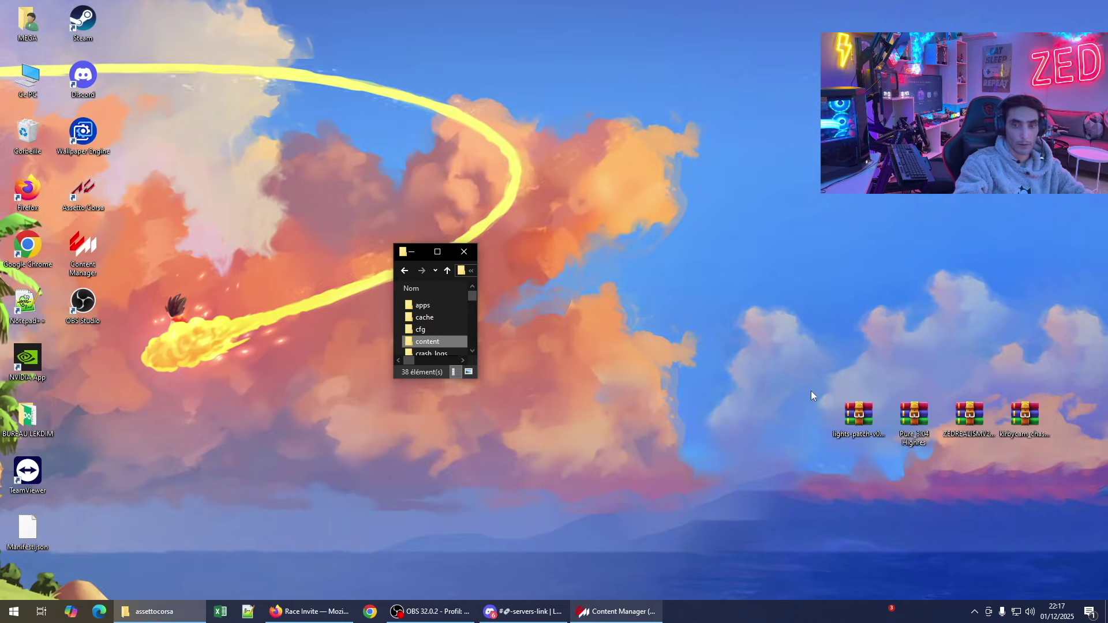
pyautogui.moveTo(478, 305); pyautogui.dragTo(920, 334)
pyautogui.moveTo(749, 252); pyautogui.dragTo(435, 79)
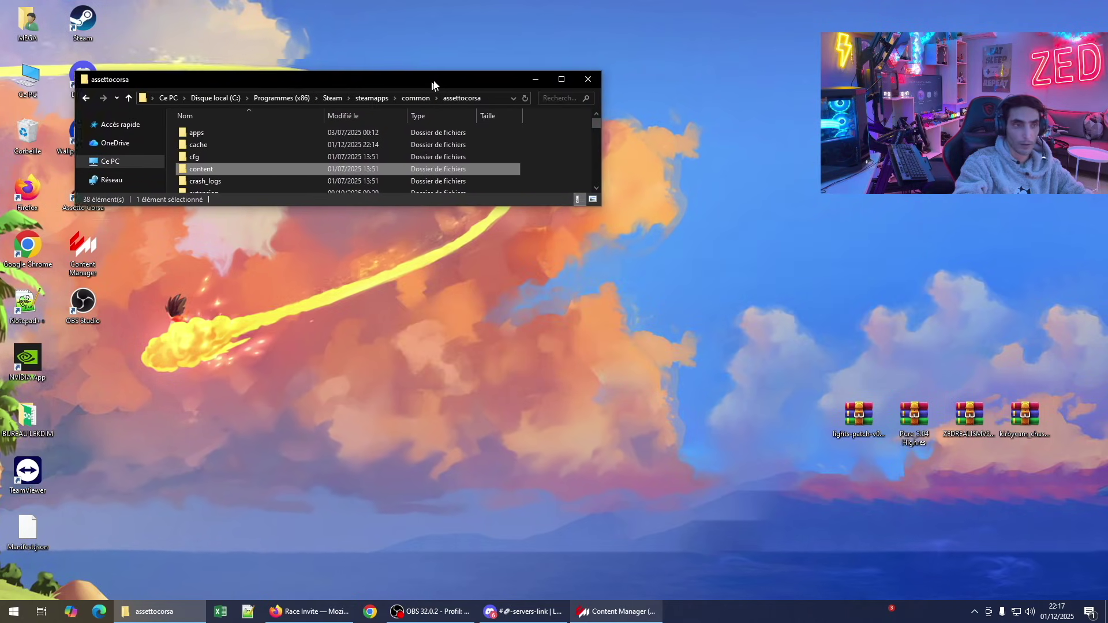
pyautogui.moveTo(603, 203); pyautogui.dragTo(700, 542)
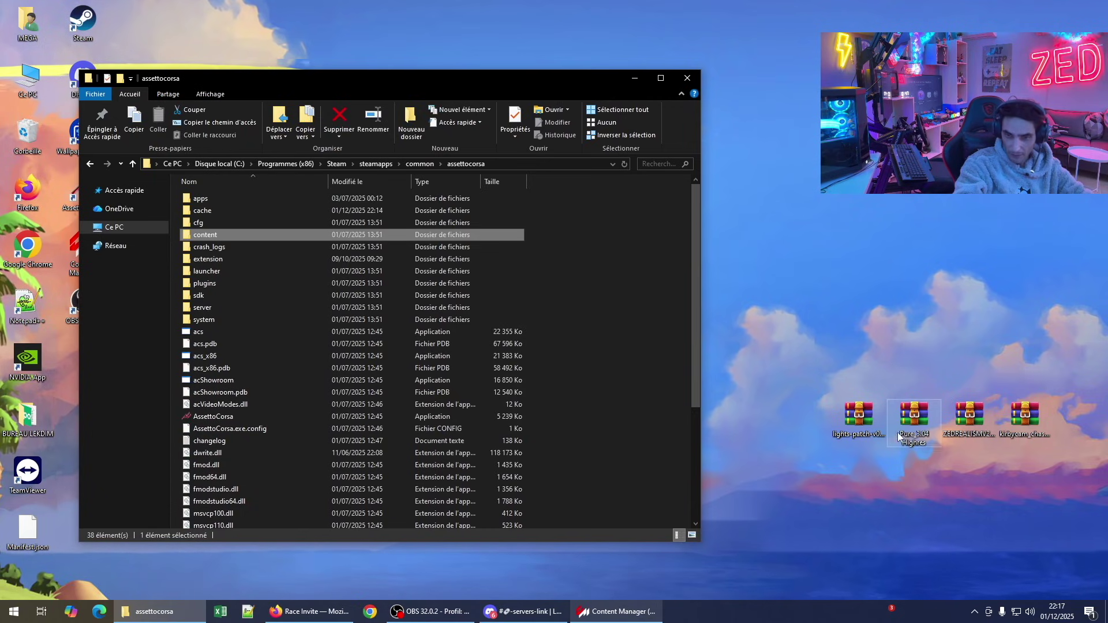
# - Extract the extension folder and dwrite.dll from lights-patch-v0.3.0-preview140-full.zip into the assettocorsa folder, replacing the existing files
pyautogui.click(868, 421)
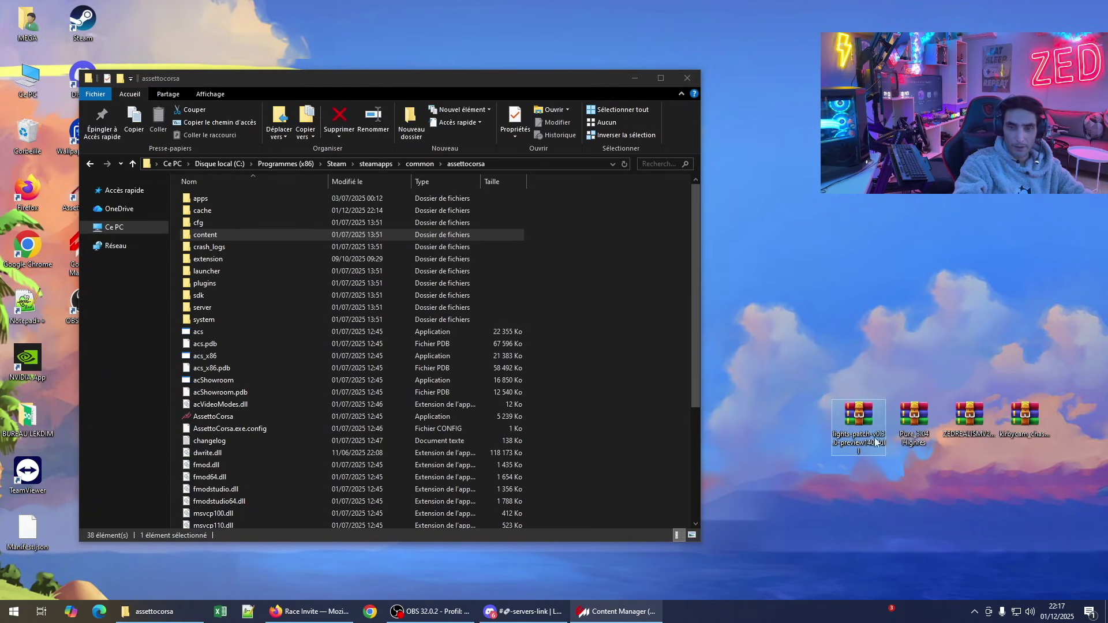
pyautogui.doubleClick(864, 419)
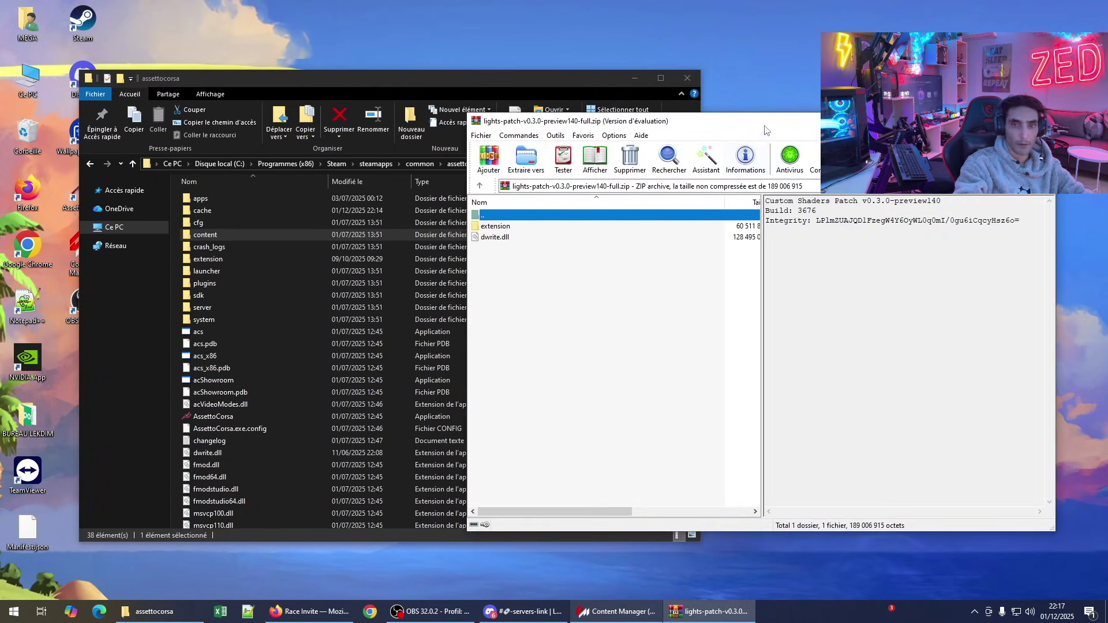
pyautogui.moveTo(766, 130); pyautogui.dragTo(923, 127)
pyautogui.moveTo(793, 301); pyautogui.dragTo(704, 237)
pyautogui.click(974, 331)
pyautogui.moveTo(749, 308); pyautogui.dragTo(662, 233)
pyautogui.moveTo(557, 382); pyautogui.dragTo(566, 383)
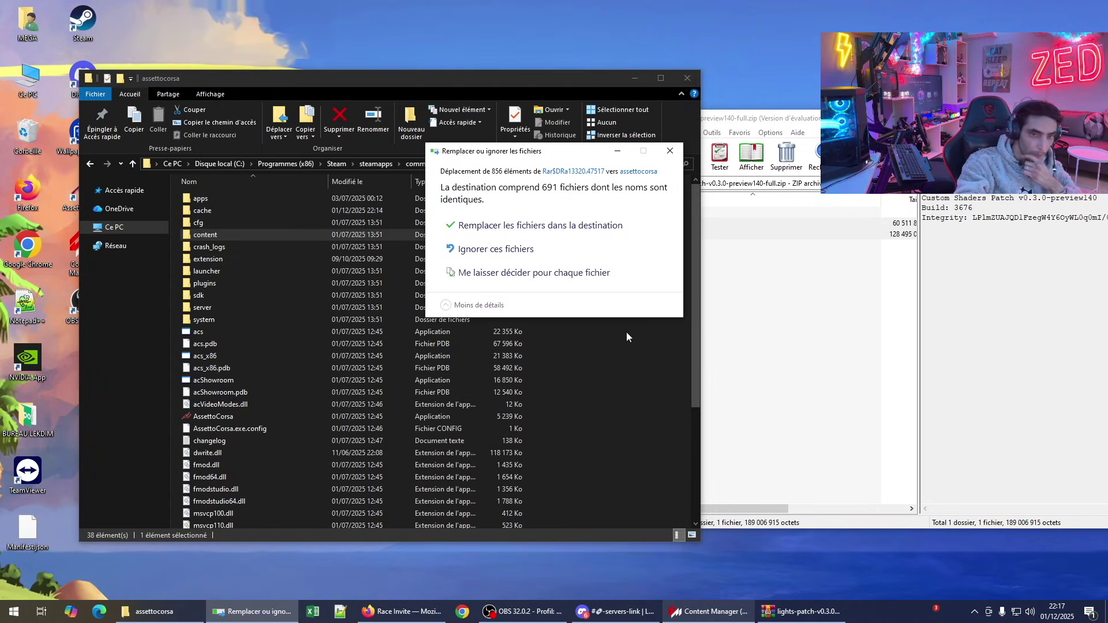
pyautogui.click(531, 223)
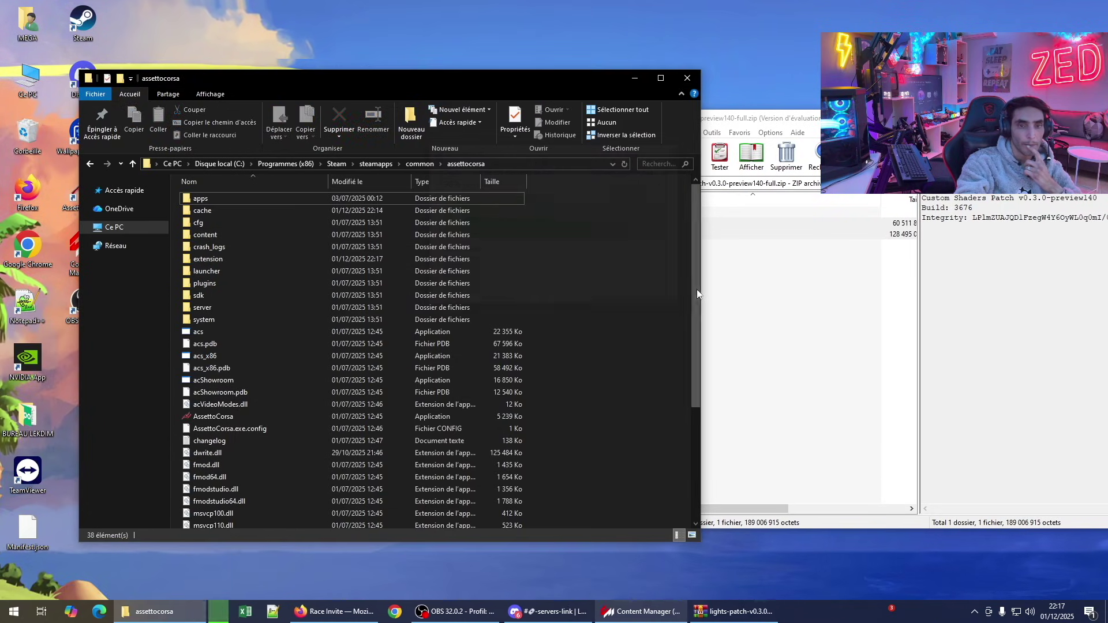
# - Check the active Custom Shaders Patch version on the About & Updates page, before and after restarting Content Manager
pyautogui.click(616, 615)
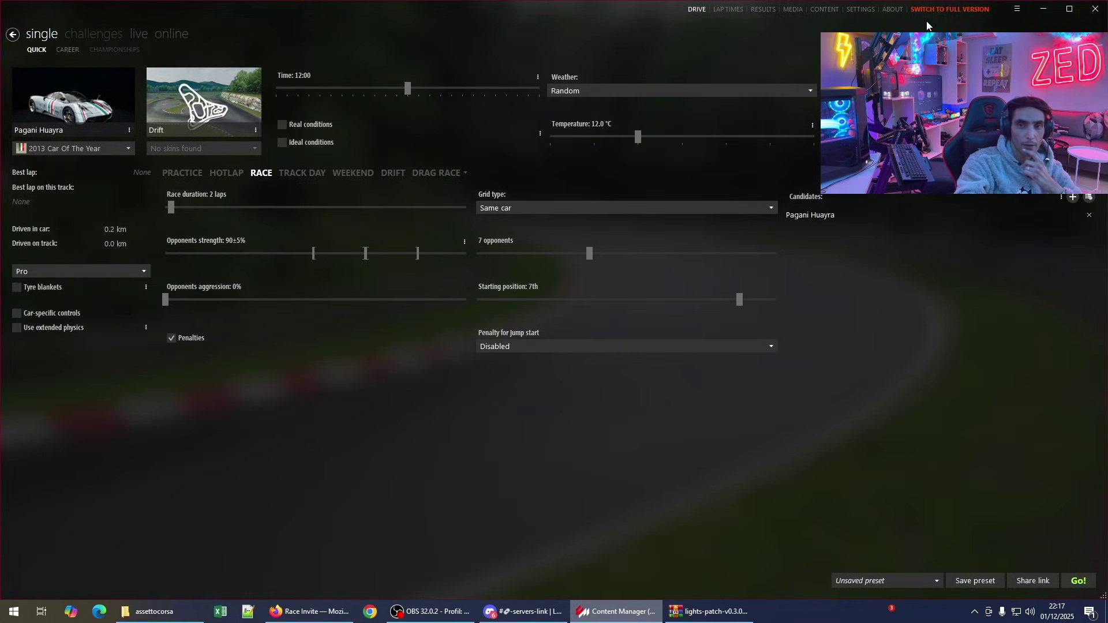
pyautogui.click(861, 9)
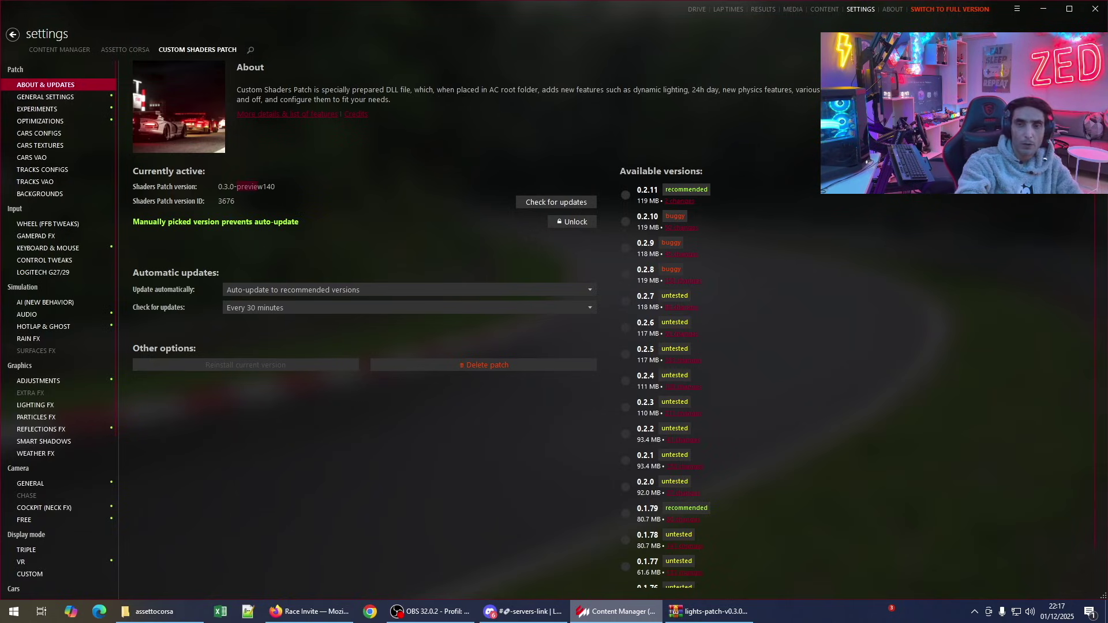
pyautogui.click(1092, 10)
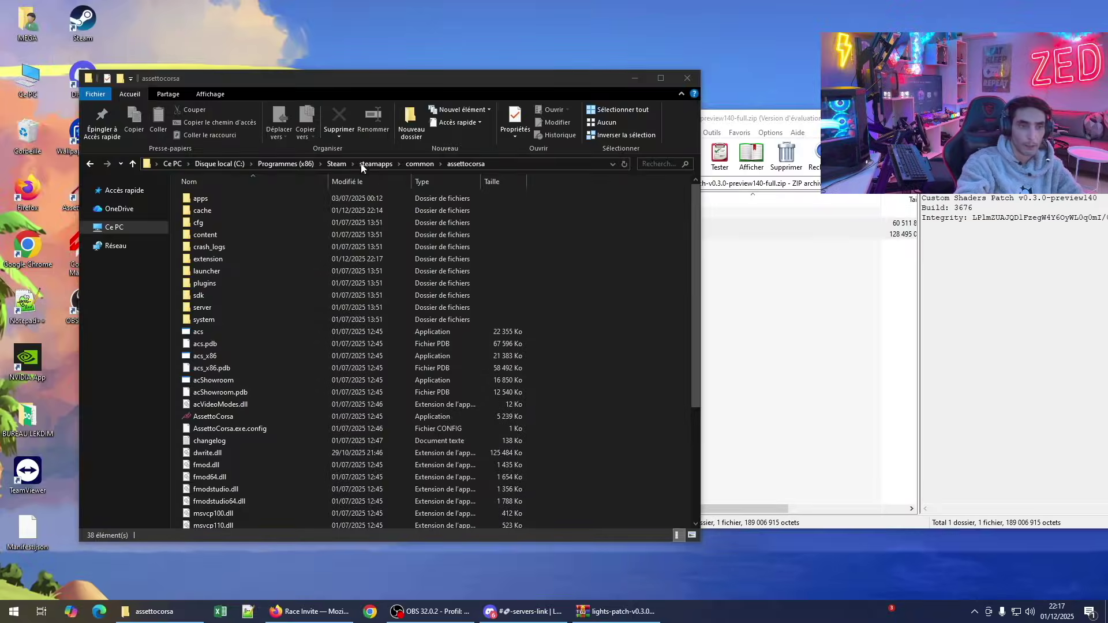
pyautogui.moveTo(295, 76); pyautogui.dragTo(400, 84)
pyautogui.doubleClick(82, 249)
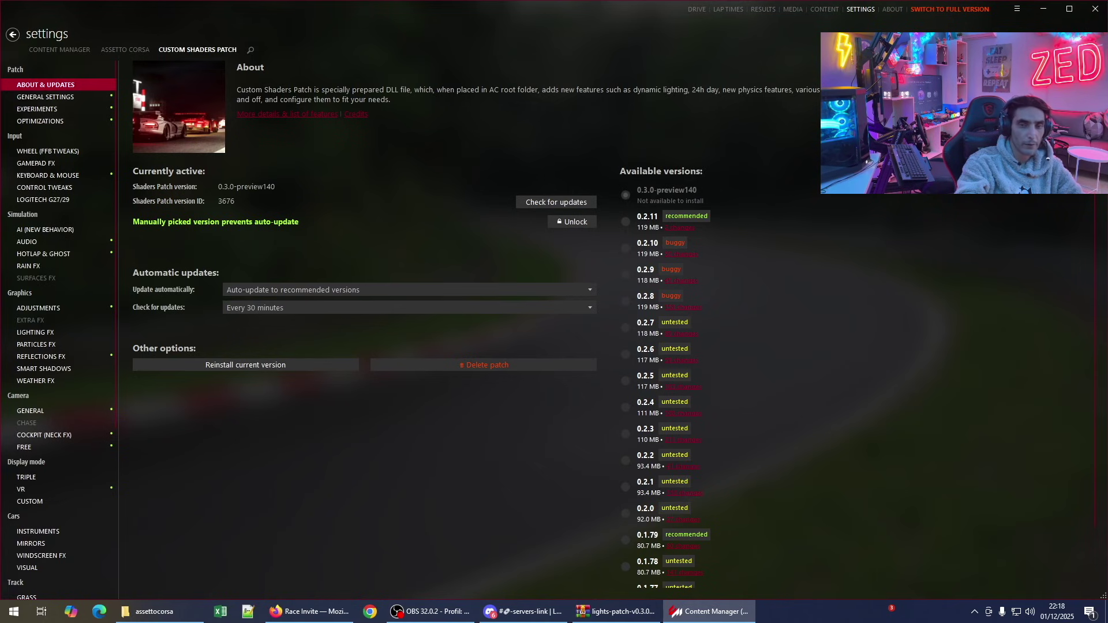
pyautogui.click(1095, 9)
# - Close the lights-patch archive and open the Pure 3.04 folder inside Pure_3.04 Highres.zip
pyautogui.moveTo(498, 88); pyautogui.dragTo(425, 88)
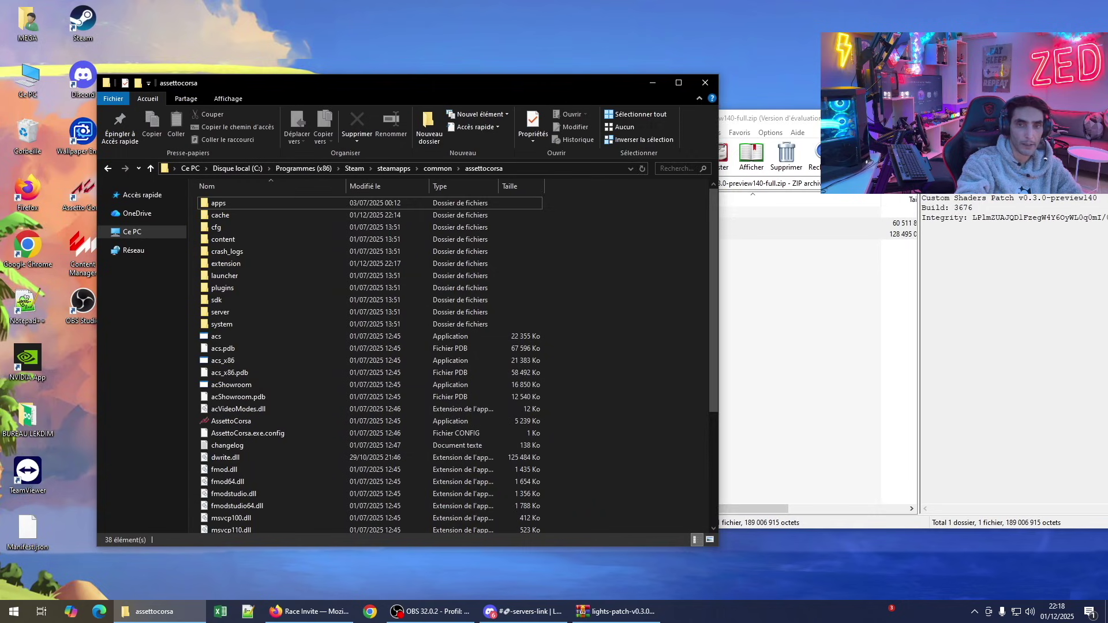
pyautogui.click(812, 157)
pyautogui.click(935, 137)
pyautogui.doubleClick(914, 418)
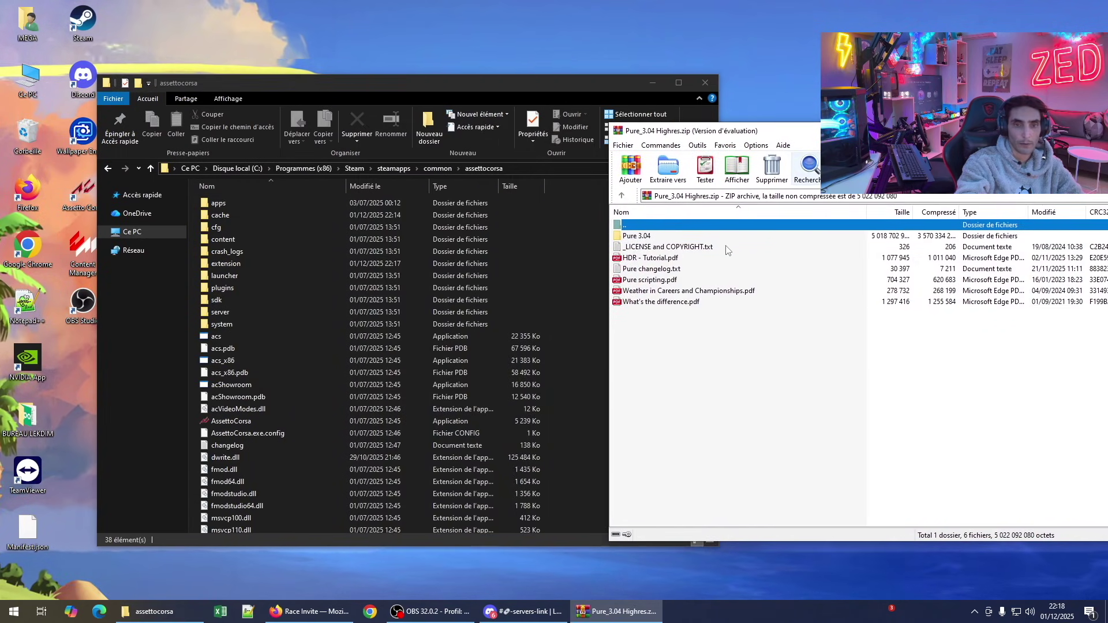
pyautogui.click(977, 341)
pyautogui.doubleClick(663, 236)
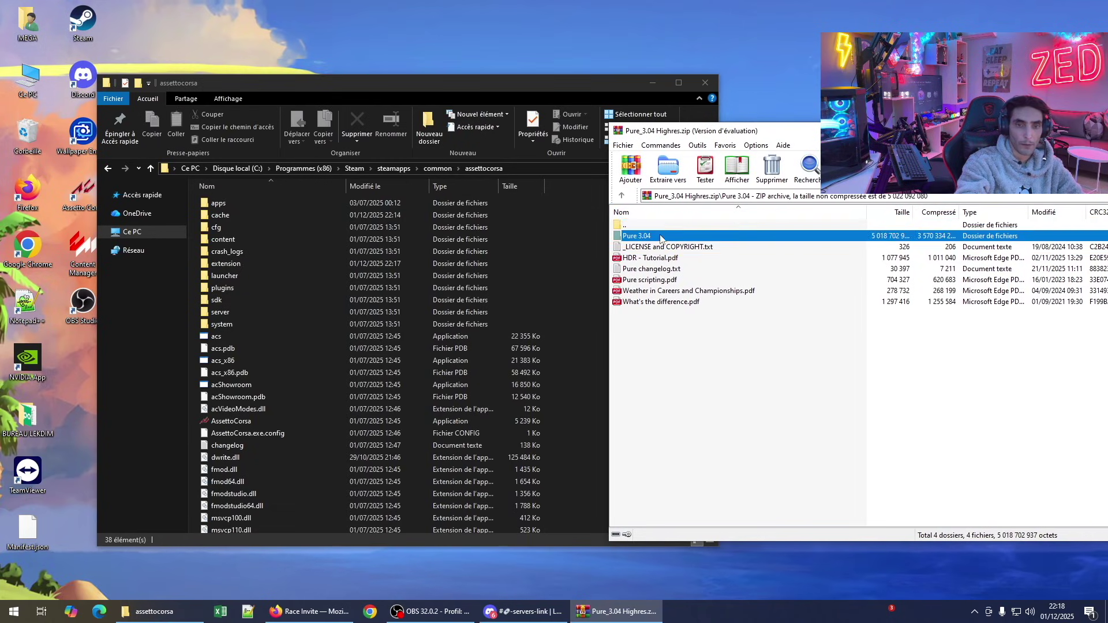
# - Extract all contents of the archive's Pure 3.04 folder into the assettocorsa folder, then clear both windows away
pyautogui.moveTo(791, 131); pyautogui.dragTo(942, 137)
pyautogui.moveTo(911, 405); pyautogui.dragTo(792, 238)
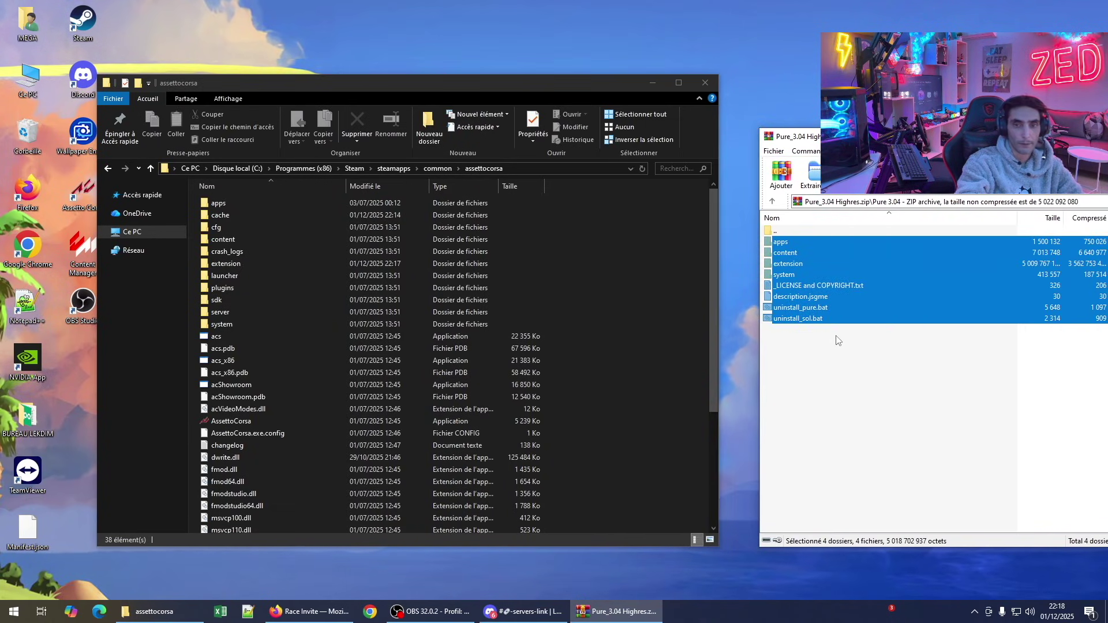
pyautogui.moveTo(891, 294); pyautogui.dragTo(658, 453)
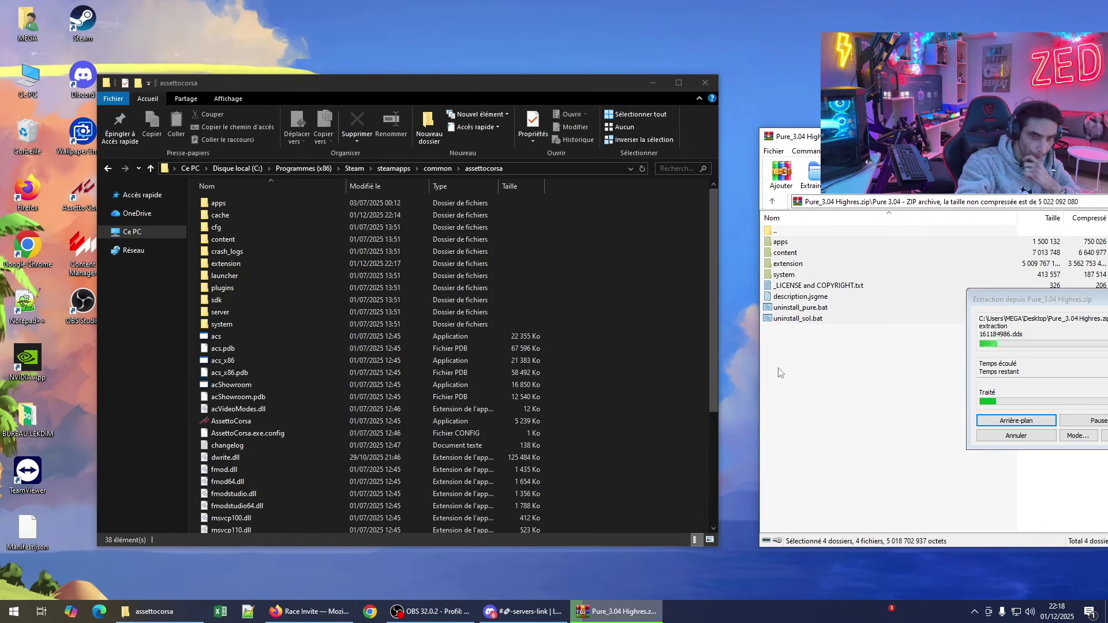
pyautogui.moveTo(1005, 296); pyautogui.dragTo(856, 271)
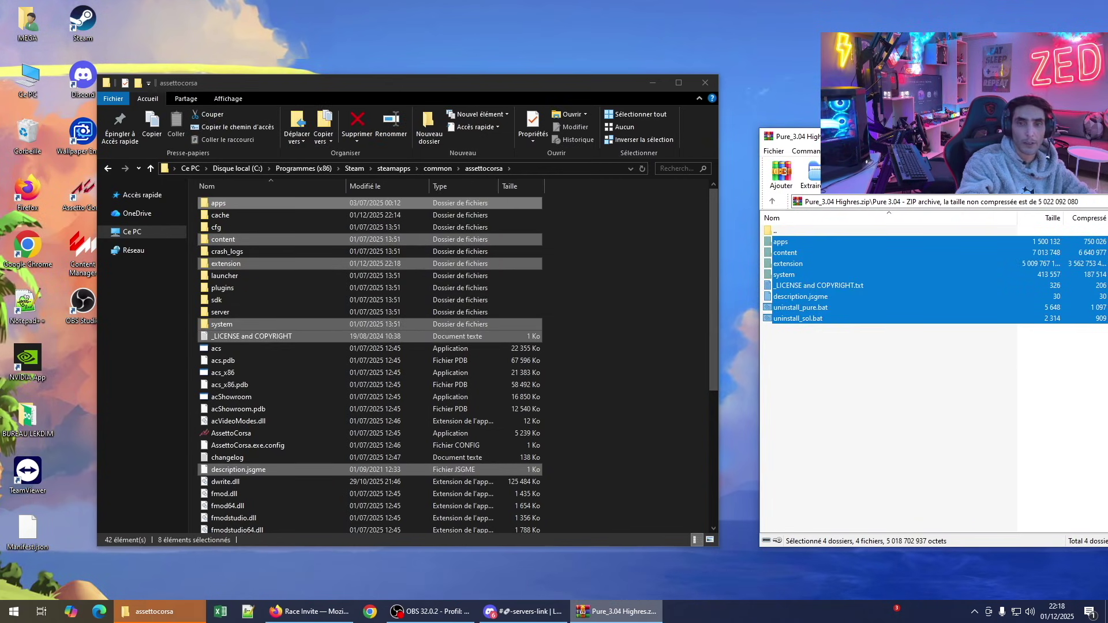
pyautogui.moveTo(1085, 137); pyautogui.dragTo(845, 131)
pyautogui.click(1094, 126)
pyautogui.click(652, 82)
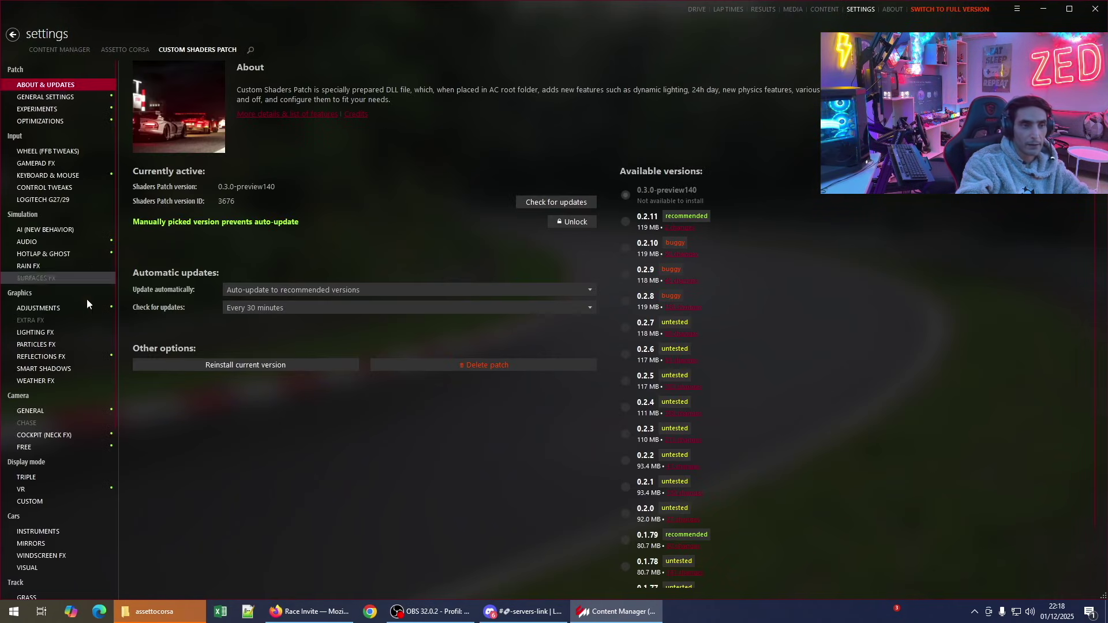
# - In the patch's Weather FX settings, set the weather style to Pure Gamma and enable replacing YEBIS with the lightweight alternative
pyautogui.scroll(-3, 59, 450)
pyautogui.scroll(3, 60, 459)
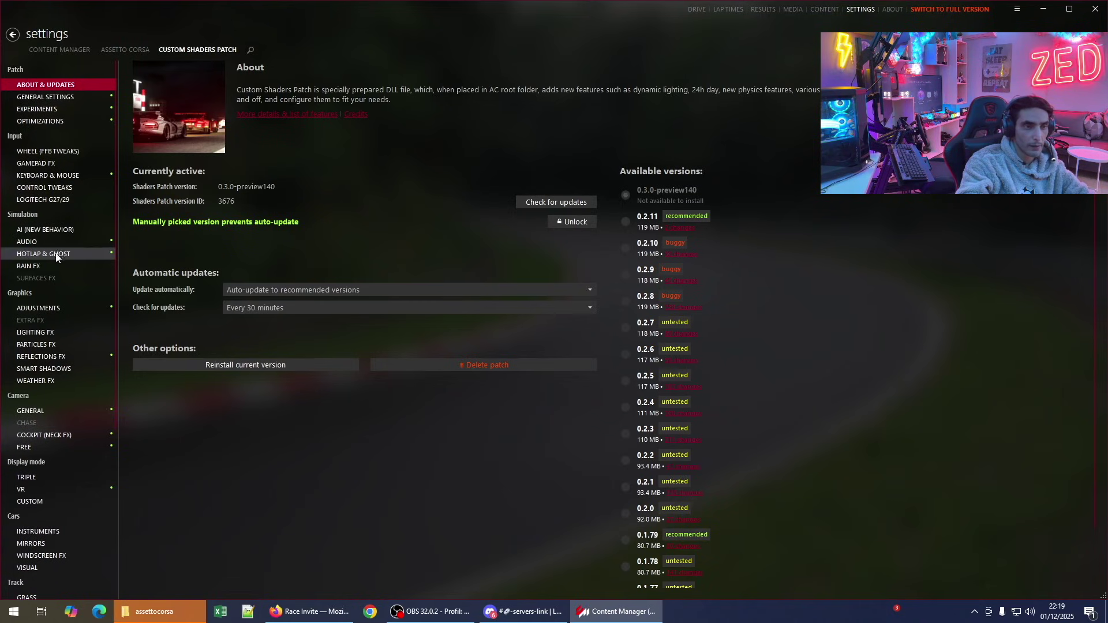
pyautogui.scroll(-3, 60, 416)
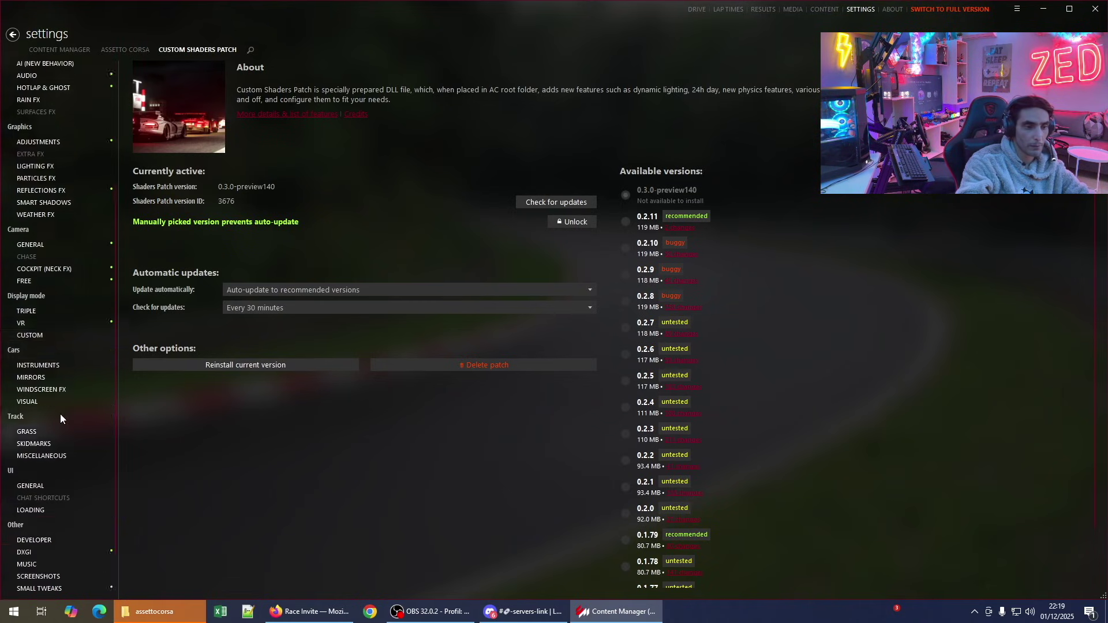
pyautogui.scroll(-2, 60, 414)
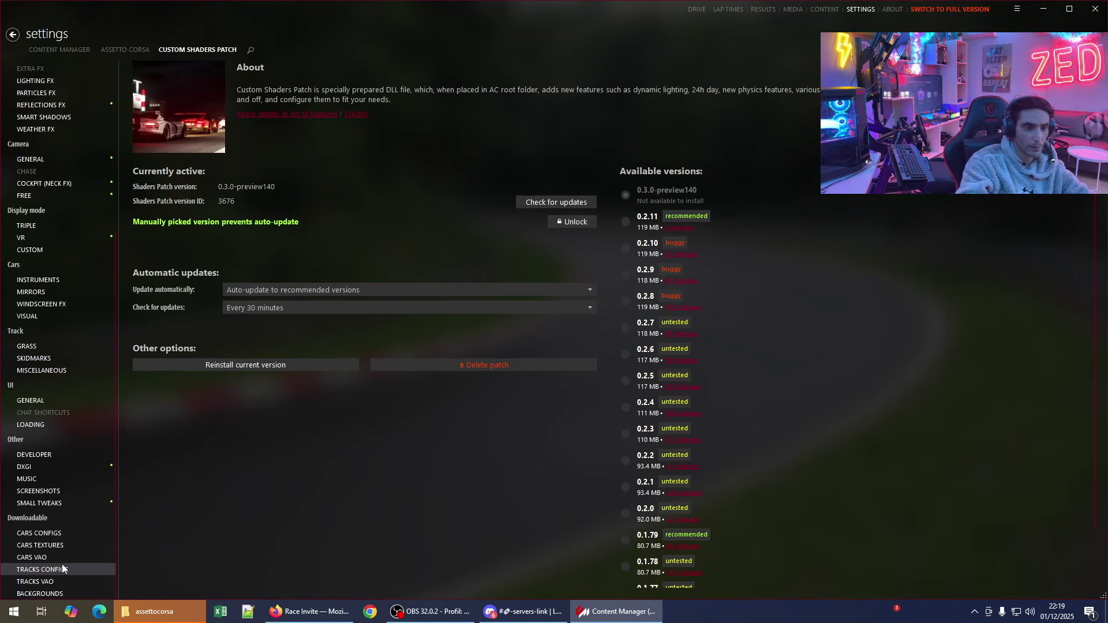
pyautogui.scroll(1, 60, 558)
pyautogui.scroll(5, 60, 557)
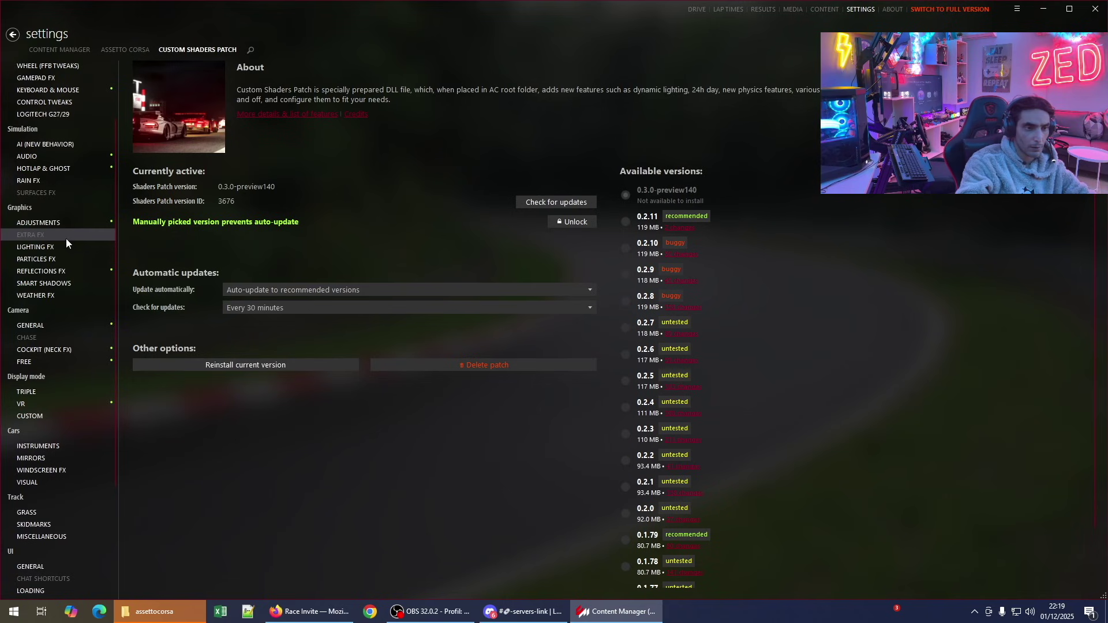
pyautogui.click(50, 297)
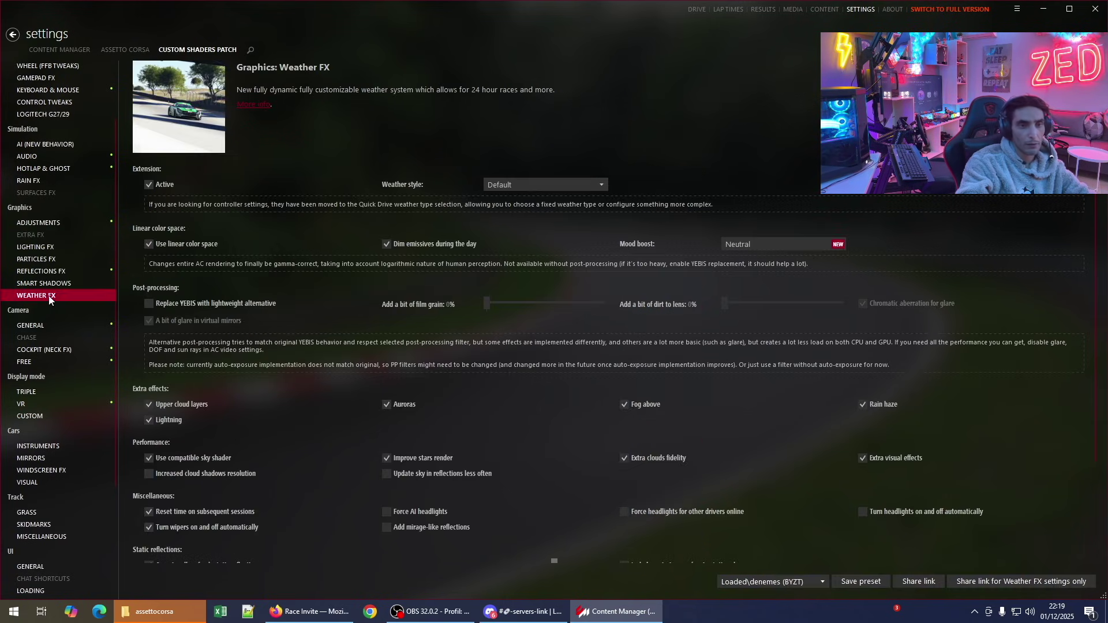
pyautogui.click(523, 186)
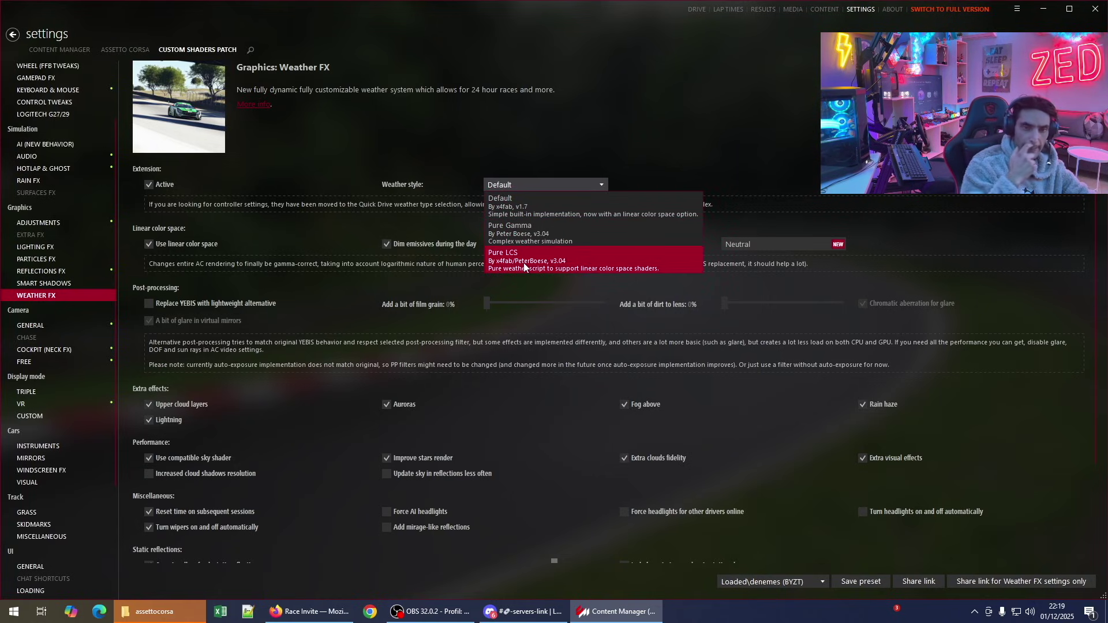
pyautogui.click(567, 238)
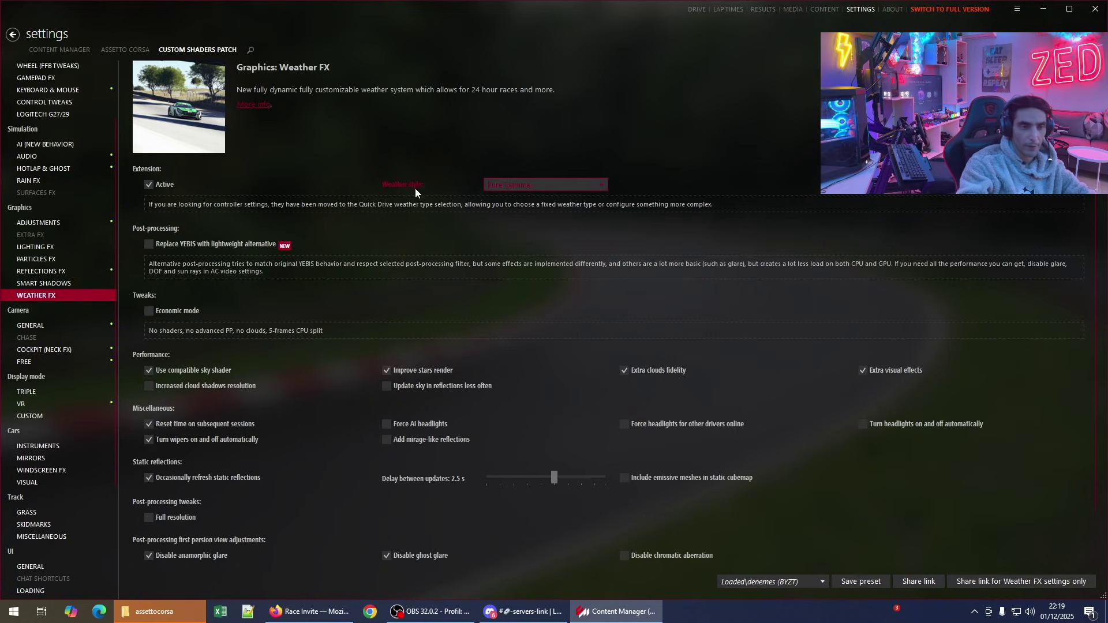
pyautogui.click(181, 247)
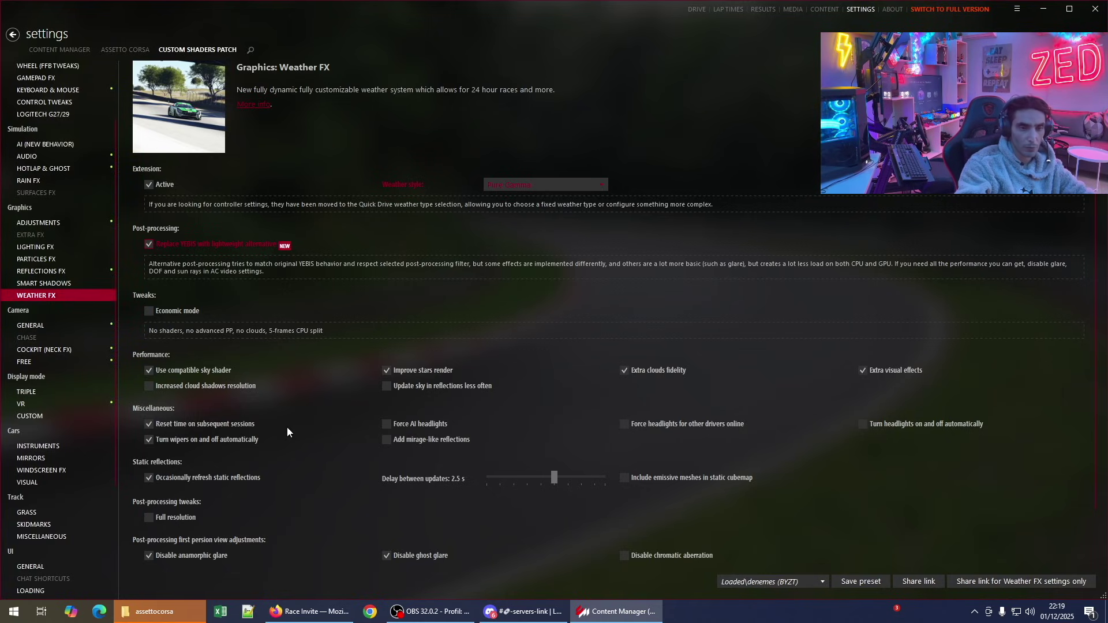
# - Look through the patch's Extra FX, Lighting FX and Chase camera settings
pyautogui.click(47, 235)
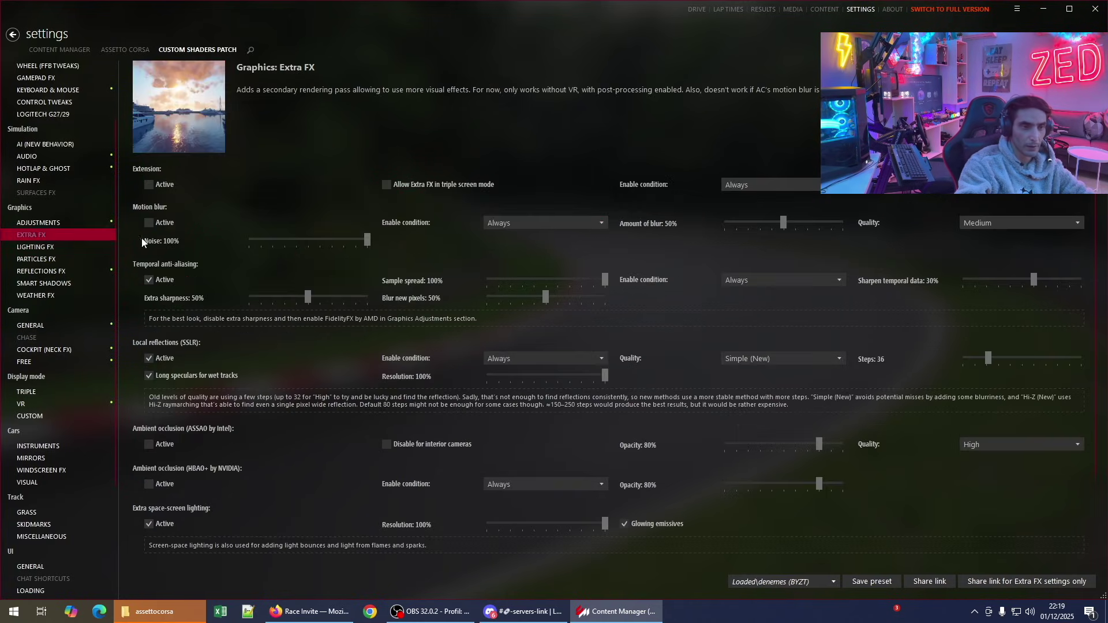
pyautogui.click(63, 247)
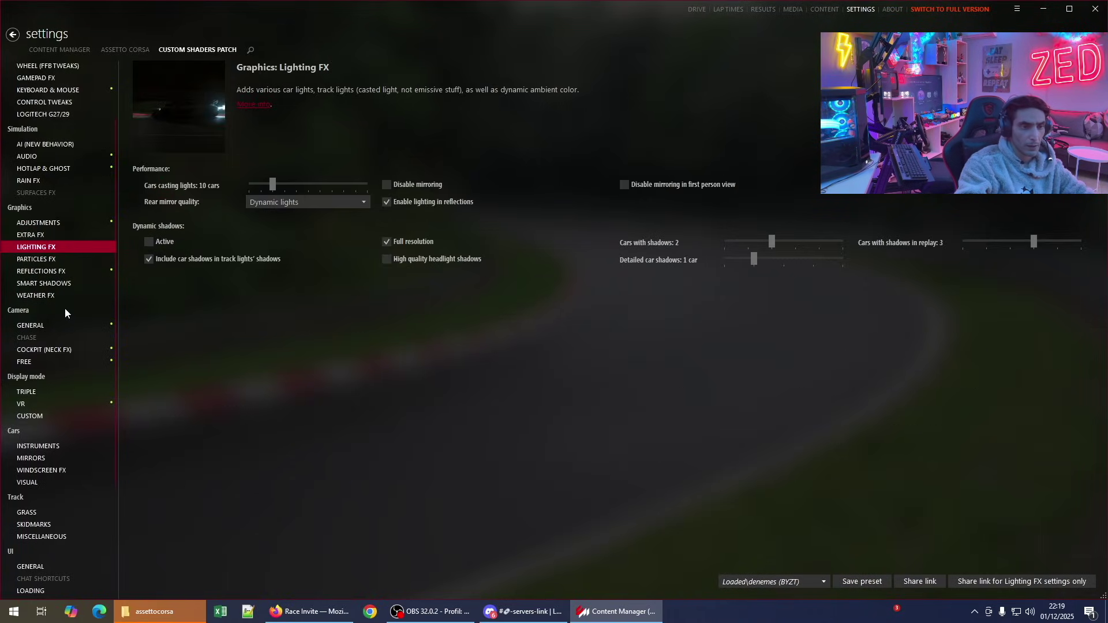
pyautogui.click(45, 341)
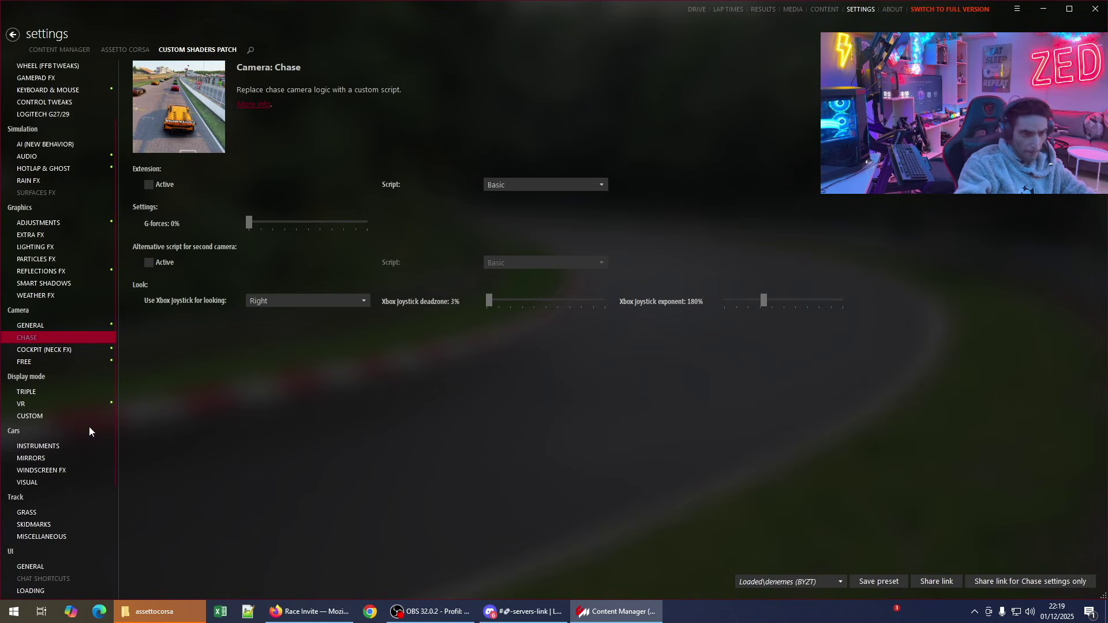
# - Set the post-processing filter to pure in the Assetto Corsa video settings and put Content Manager out of the way
pyautogui.click(51, 48)
pyautogui.click(121, 50)
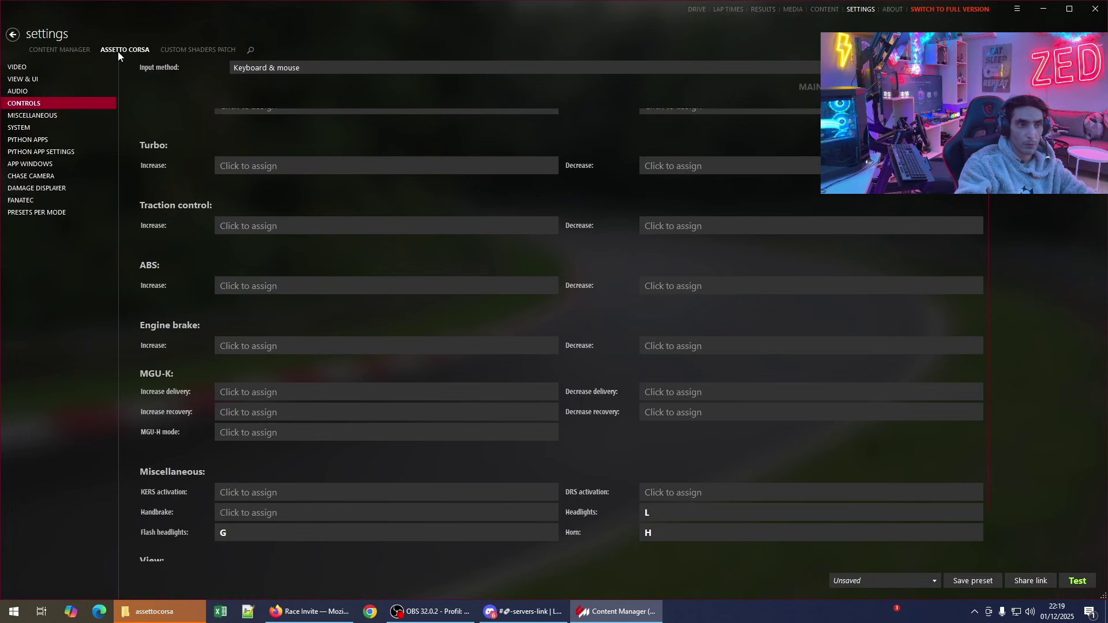
pyautogui.click(39, 67)
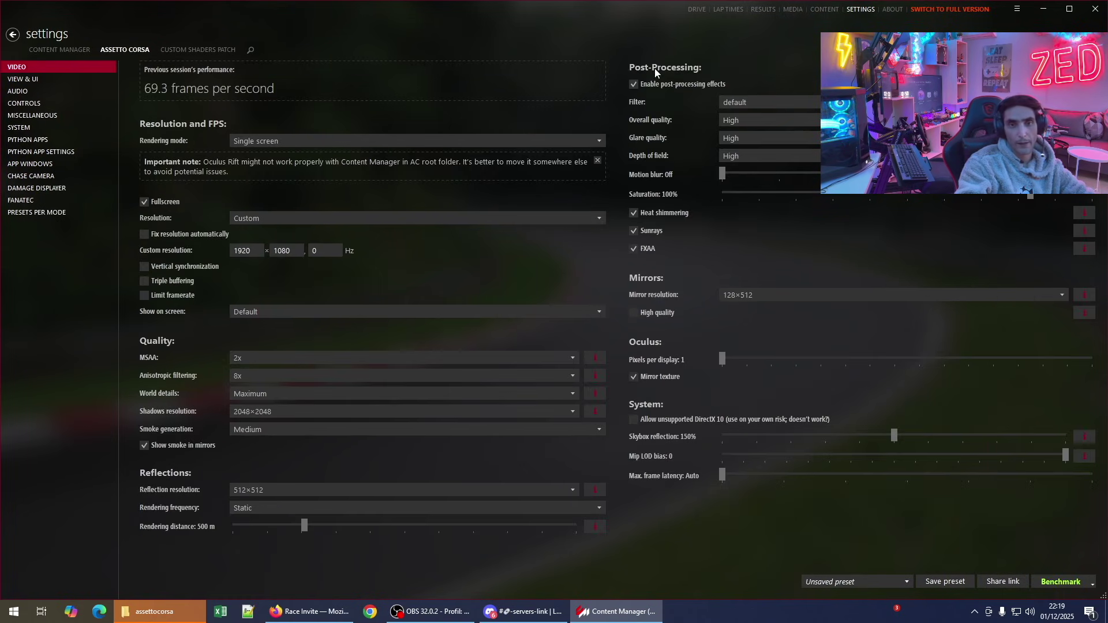
pyautogui.click(757, 99)
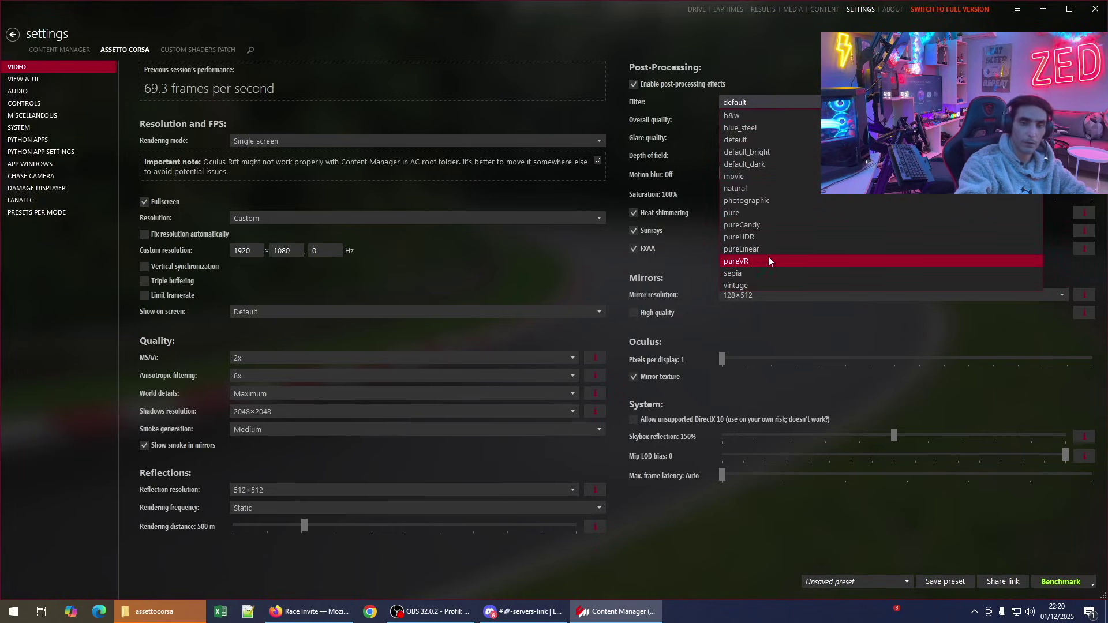
pyautogui.click(758, 214)
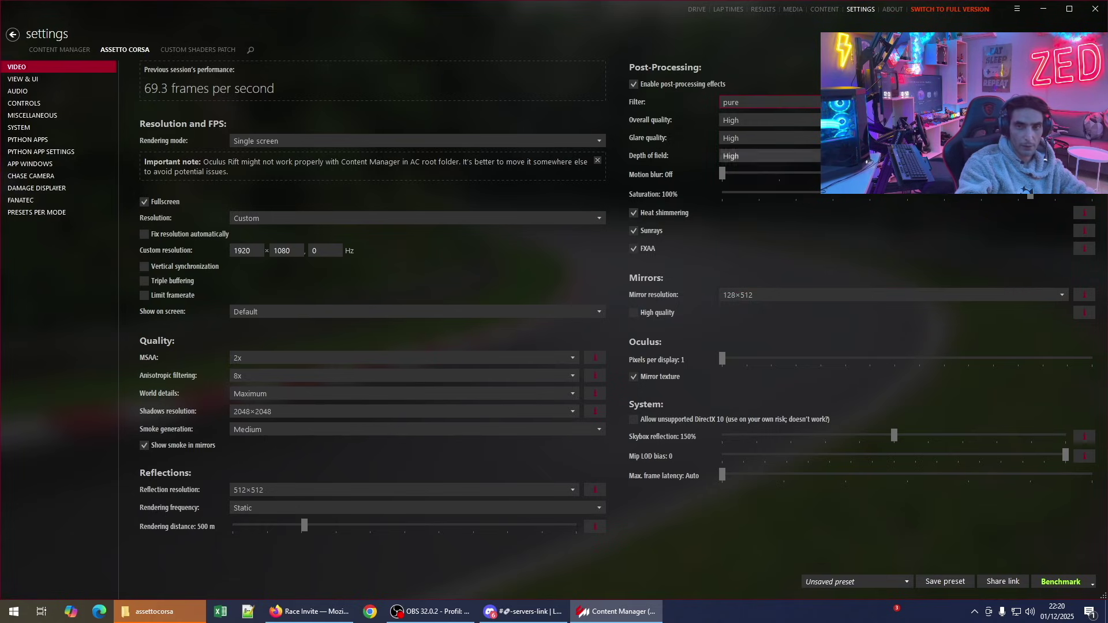
pyautogui.click(1085, 12)
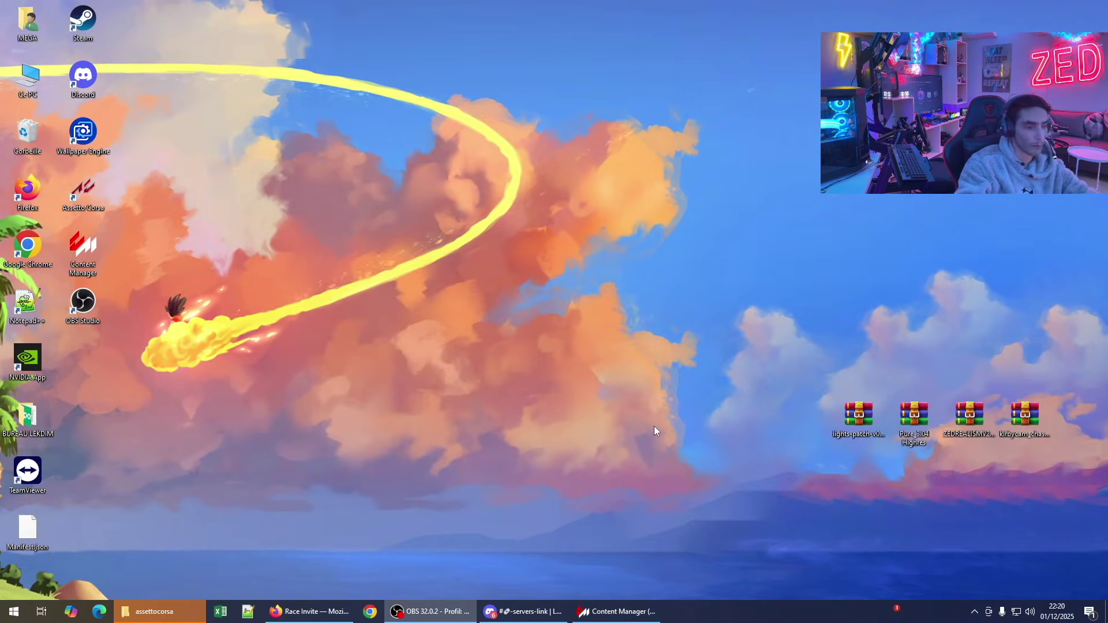
pyautogui.rightClick(921, 276)
pyautogui.click(819, 268)
pyautogui.rightClick(819, 268)
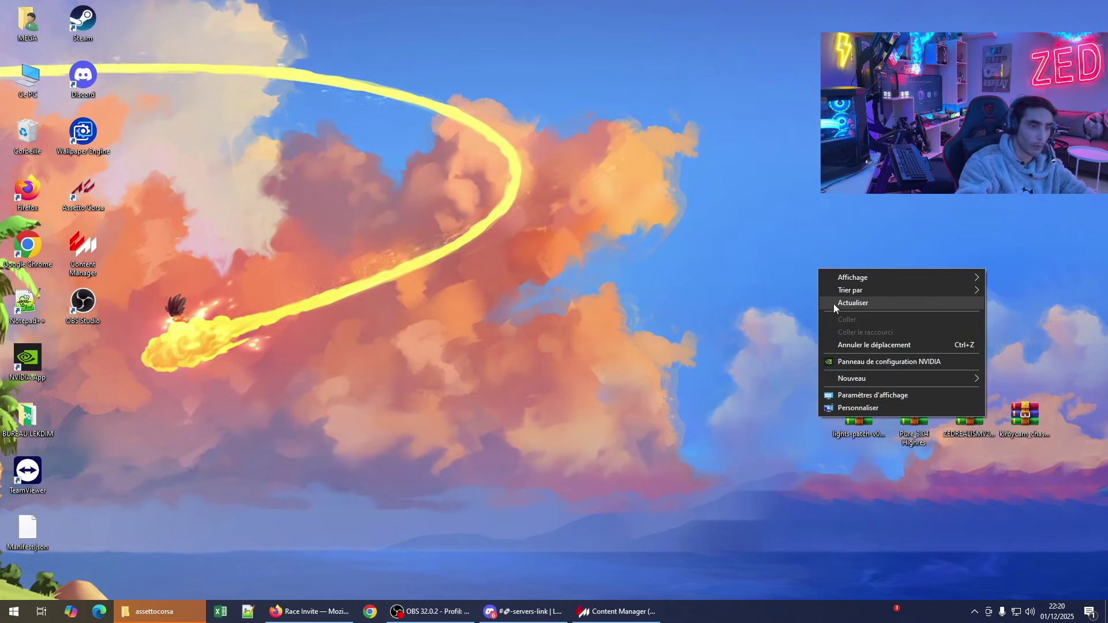
pyautogui.click(844, 303)
pyautogui.click(604, 615)
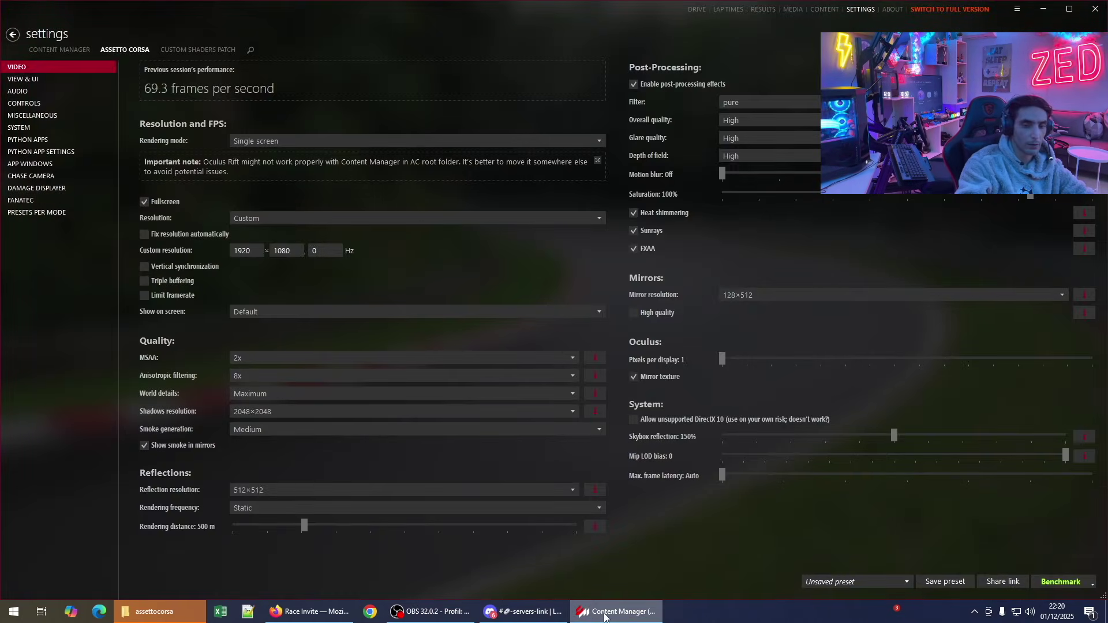
pyautogui.click(604, 615)
pyautogui.click(531, 613)
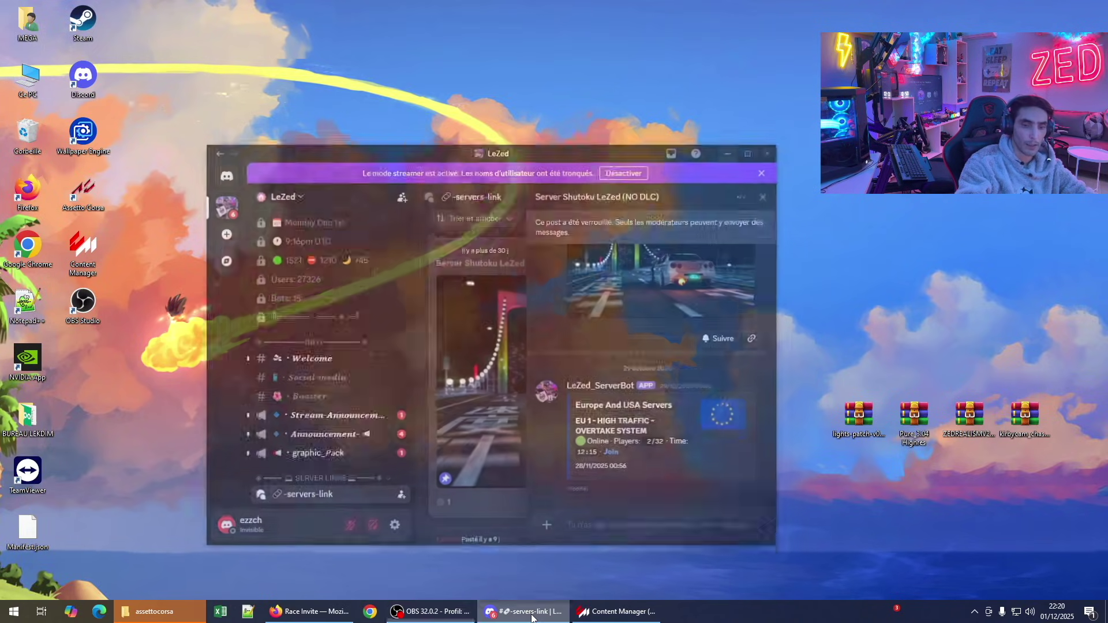
pyautogui.click(532, 613)
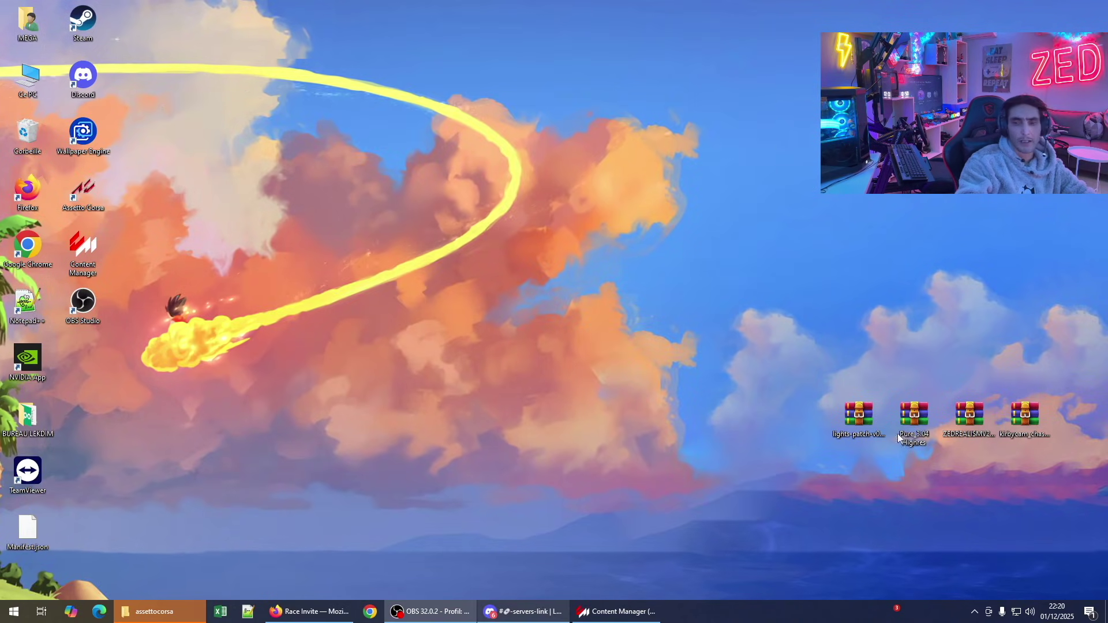
# - Extract the ZEDREALISMV2(1) archive into its own folder and place that folder near the archives on the desktop
pyautogui.rightClick(967, 424)
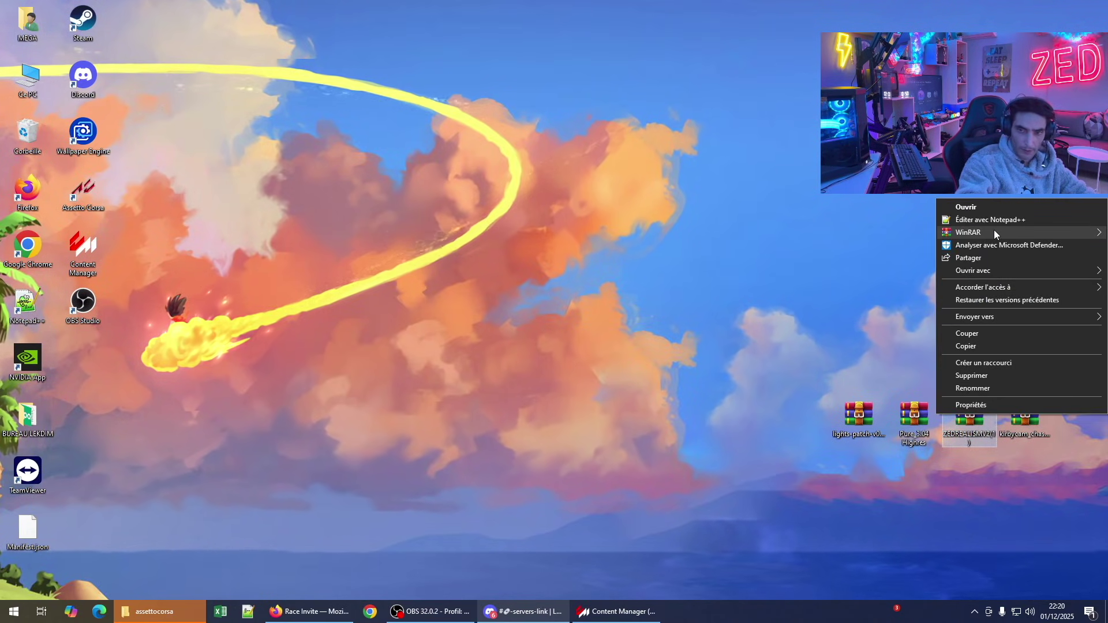
pyautogui.moveTo(993, 229)
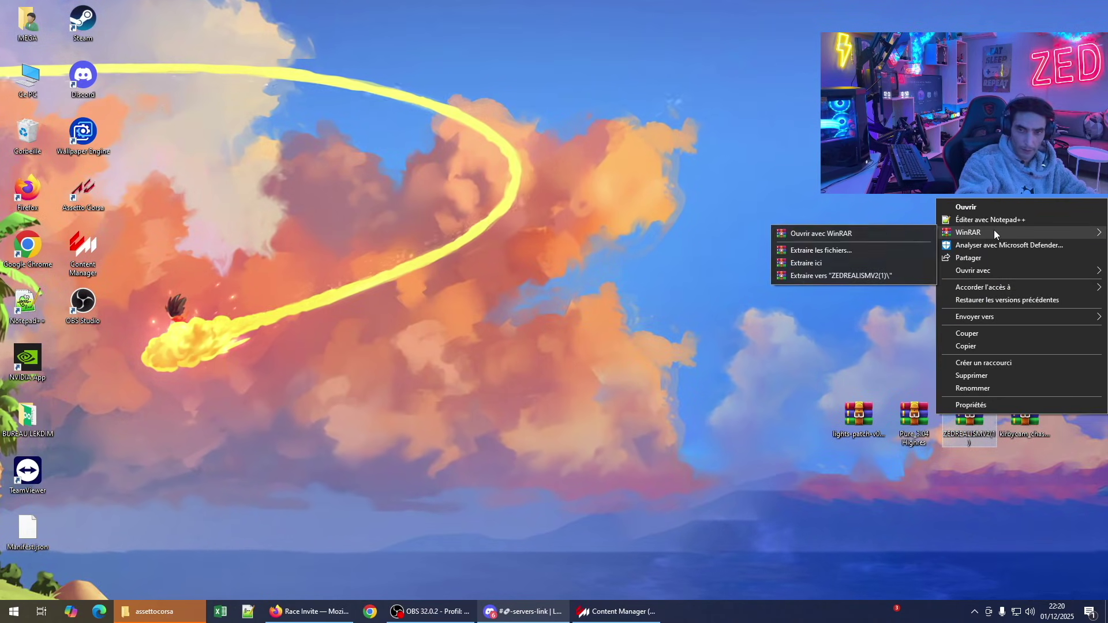
pyautogui.click(844, 276)
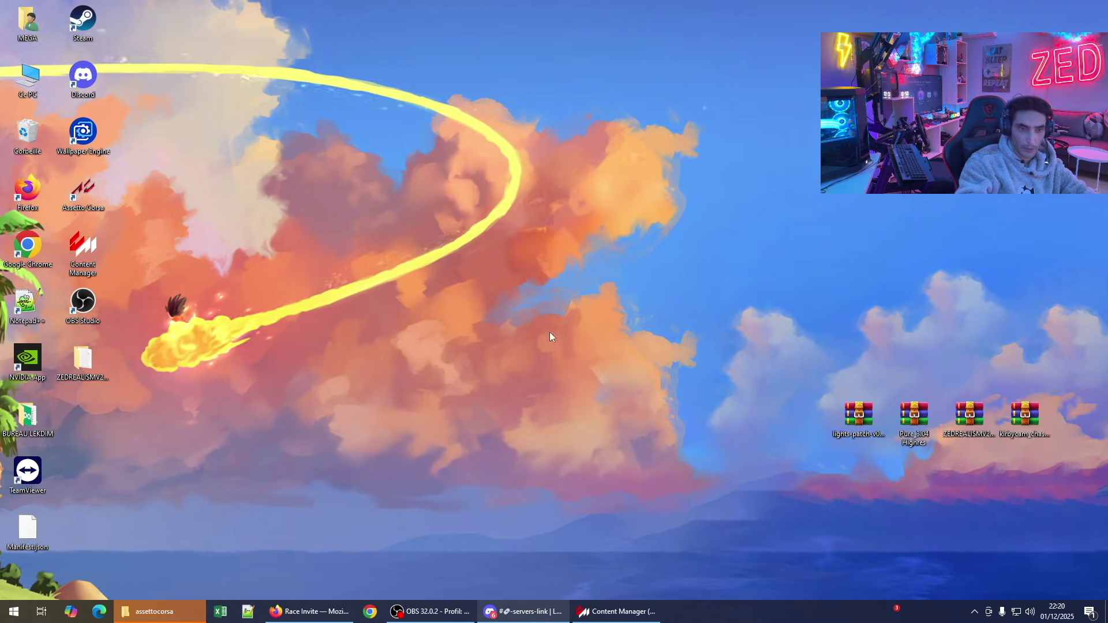
pyautogui.moveTo(109, 359); pyautogui.dragTo(804, 304)
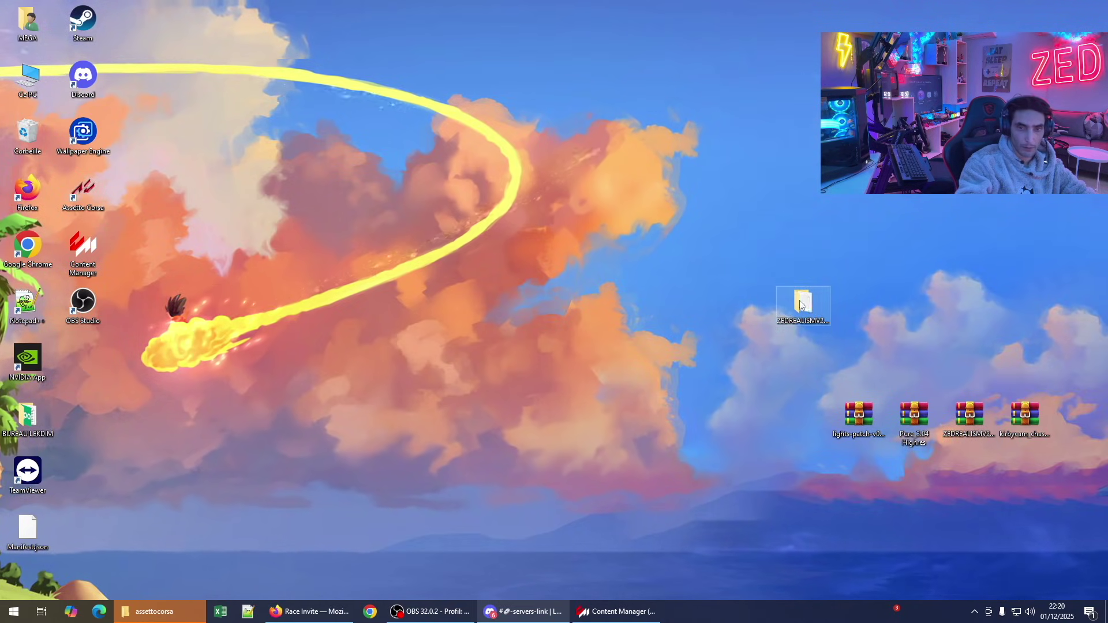
# - Move everything inside the extracted ZEDREALISMV2 folder into the assettocorsa game folder and close the emptied folder
pyautogui.doubleClick(800, 305)
pyautogui.doubleClick(569, 129)
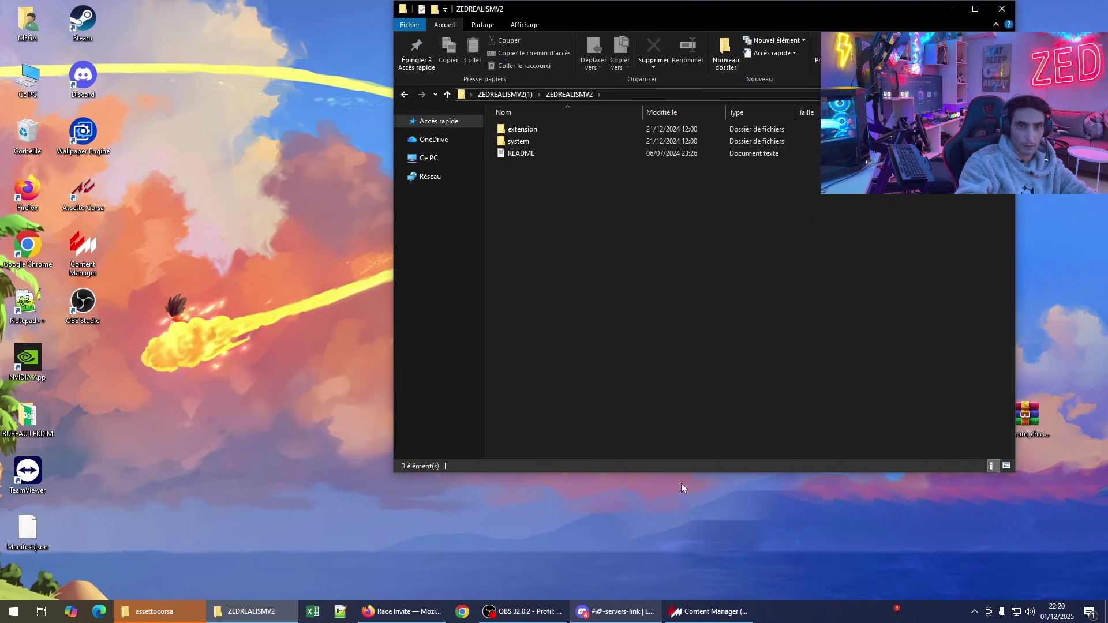
pyautogui.click(153, 611)
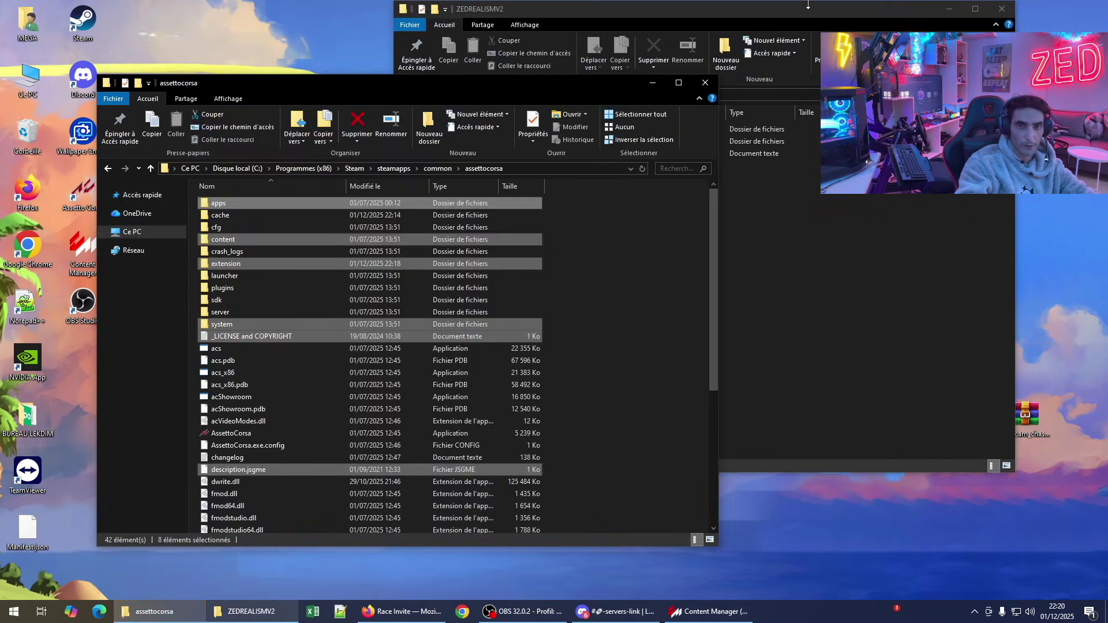
pyautogui.click(690, 321)
pyautogui.click(751, 277)
pyautogui.moveTo(715, 8); pyautogui.dragTo(715, 65)
pyautogui.moveTo(610, 274); pyautogui.dragTo(540, 183)
pyautogui.moveTo(541, 196); pyautogui.dragTo(660, 518)
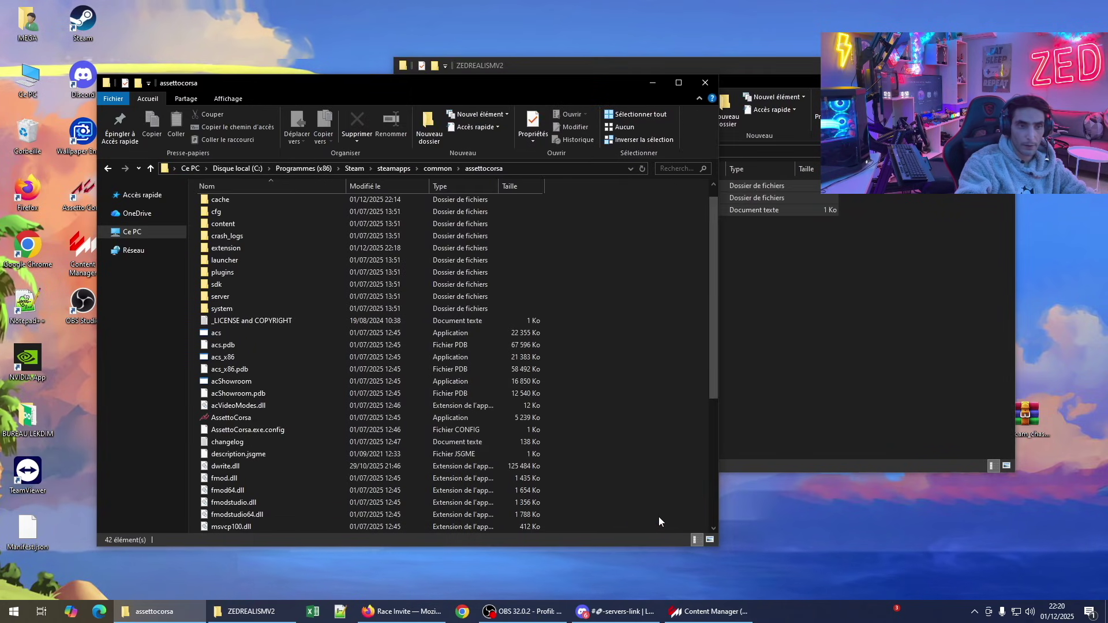
pyautogui.click(937, 295)
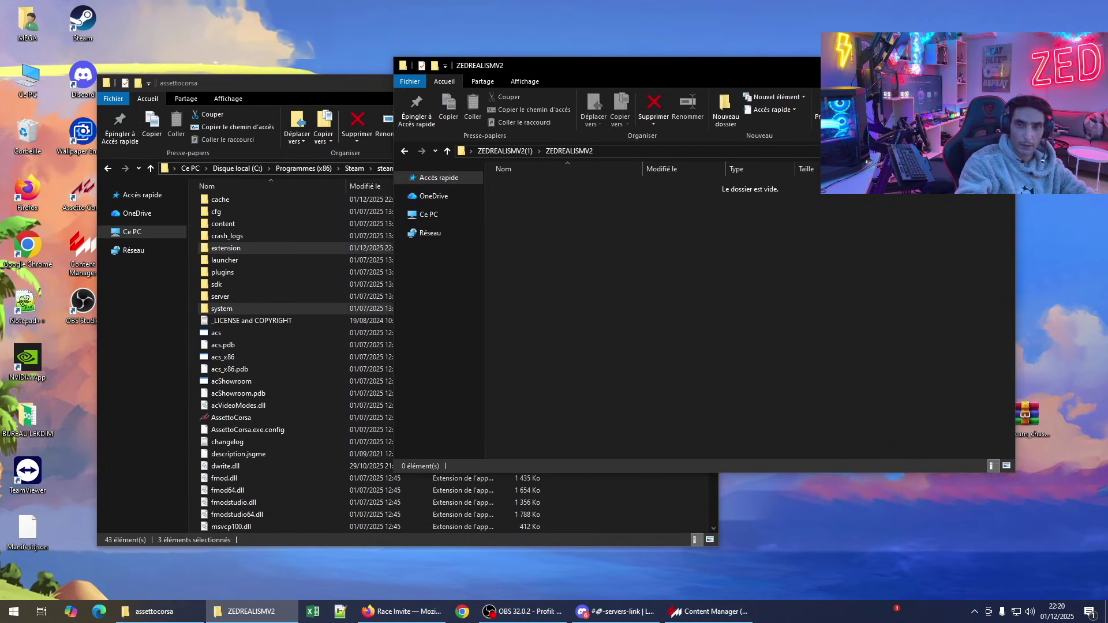
pyautogui.click(1002, 65)
# - Switch to Content Manager and set the post-processing filter to ZEDREALISMV2 in the Assetto Corsa video settings
pyautogui.click(614, 612)
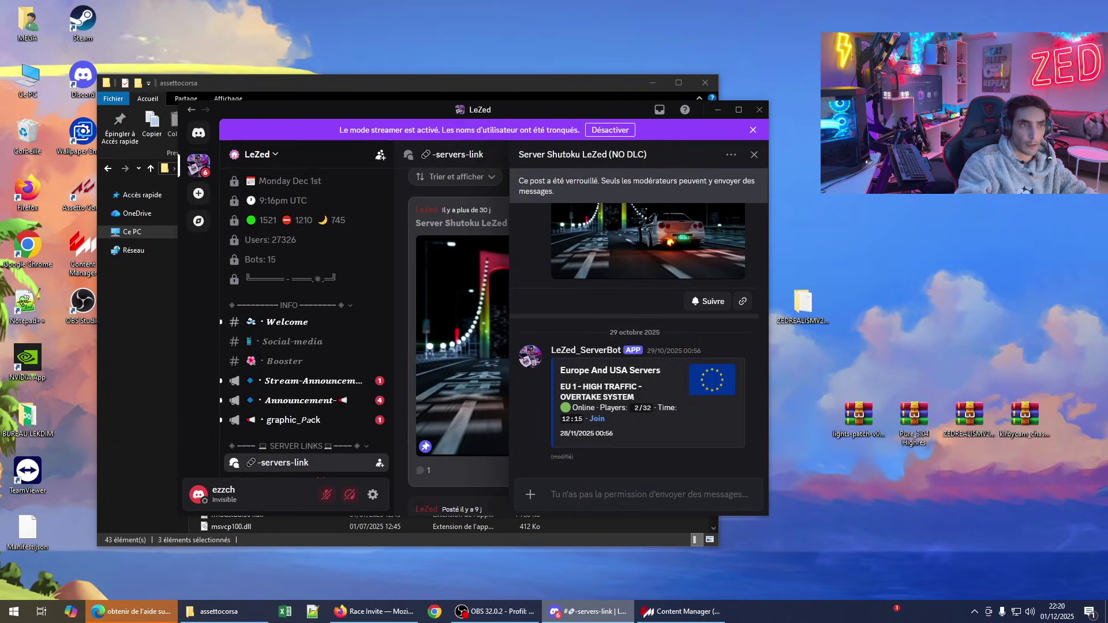
pyautogui.click(681, 612)
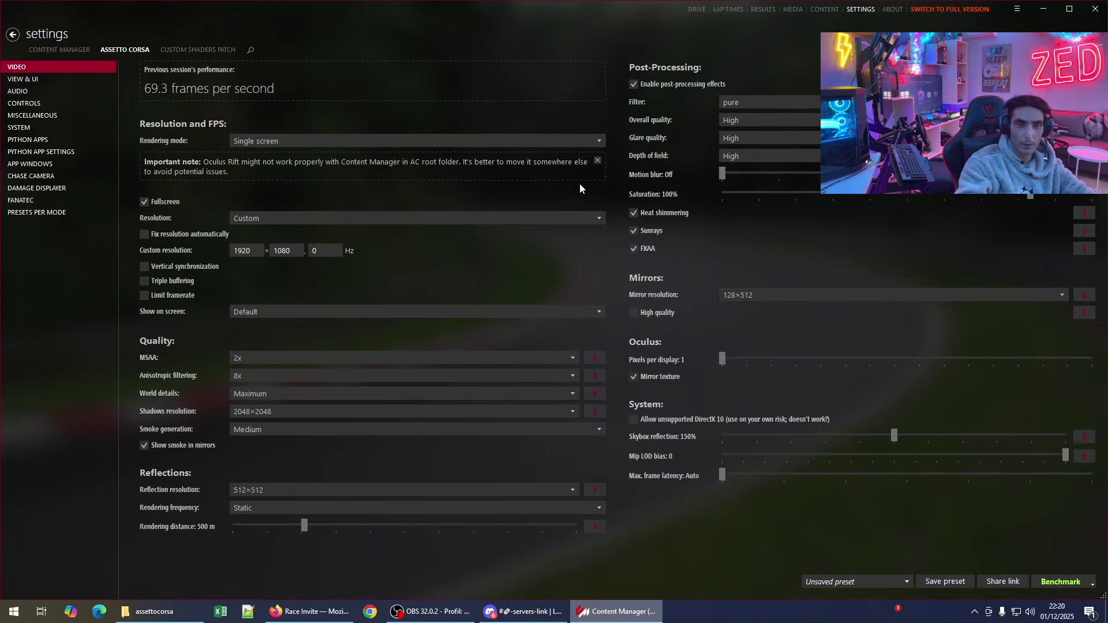
pyautogui.click(757, 106)
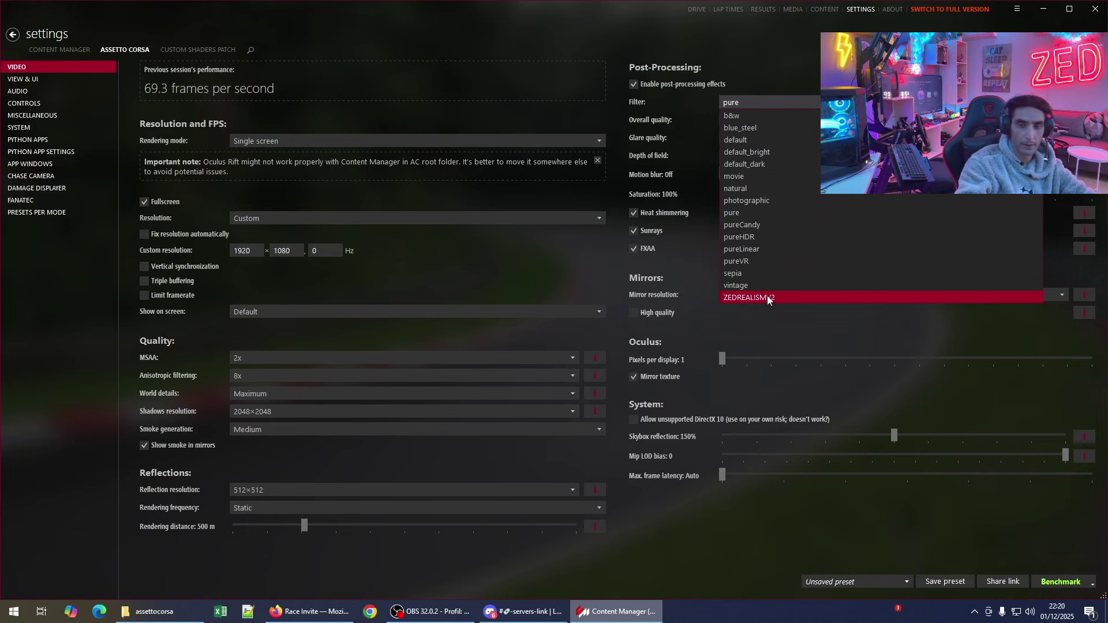
pyautogui.click(767, 297)
# - Set the post-processing overall quality, glare quality and depth of field to Maximum
pyautogui.click(746, 119)
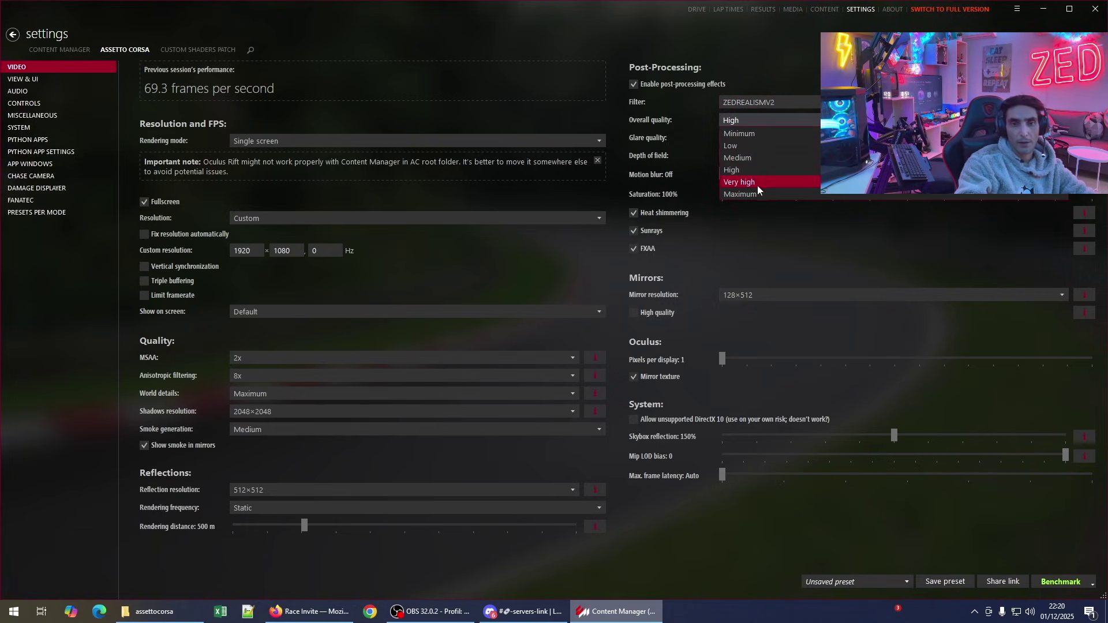
pyautogui.click(757, 188)
pyautogui.click(746, 138)
pyautogui.click(757, 191)
pyautogui.click(750, 158)
pyautogui.click(748, 230)
# - Set motion blur to 2 and use high-quality mirrors with a resolution of 512×2048
pyautogui.click(737, 174)
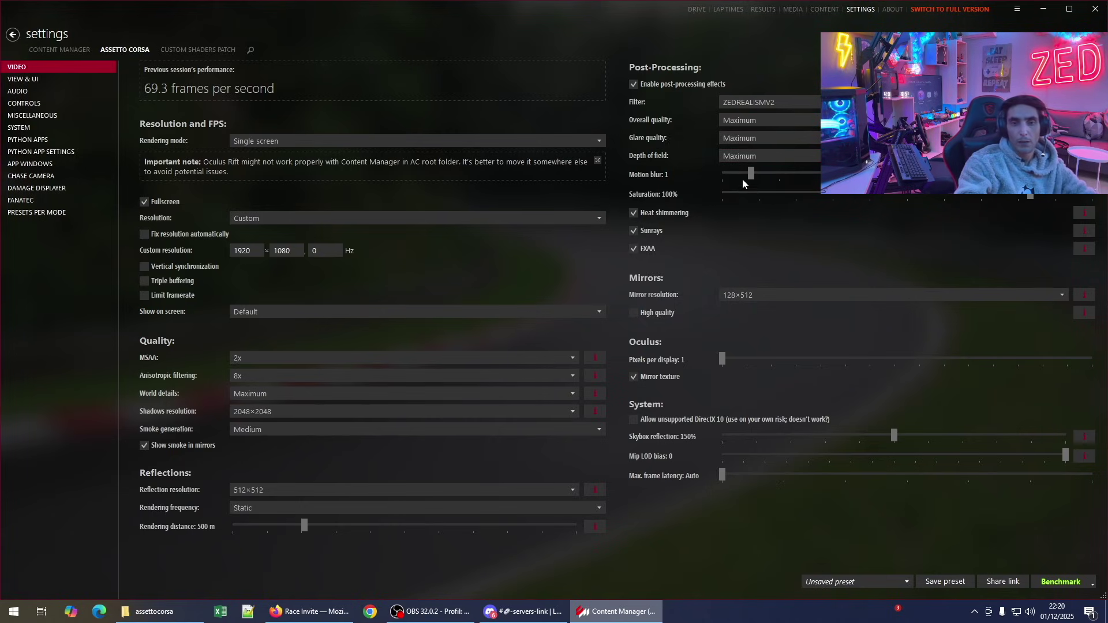
pyautogui.moveTo(754, 172); pyautogui.dragTo(998, 173)
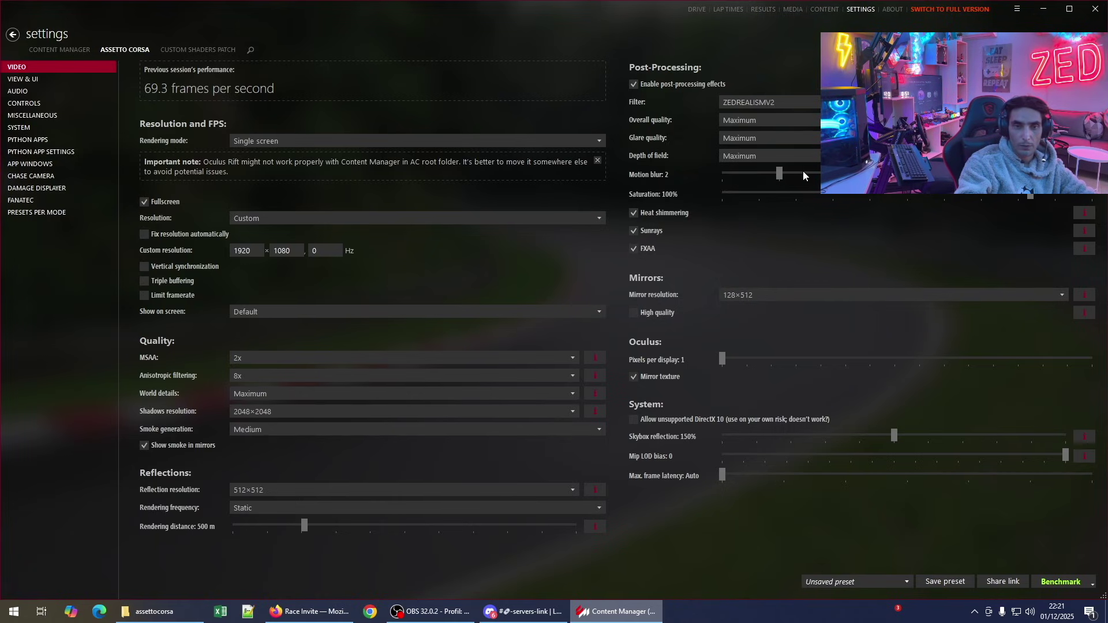
pyautogui.click(764, 296)
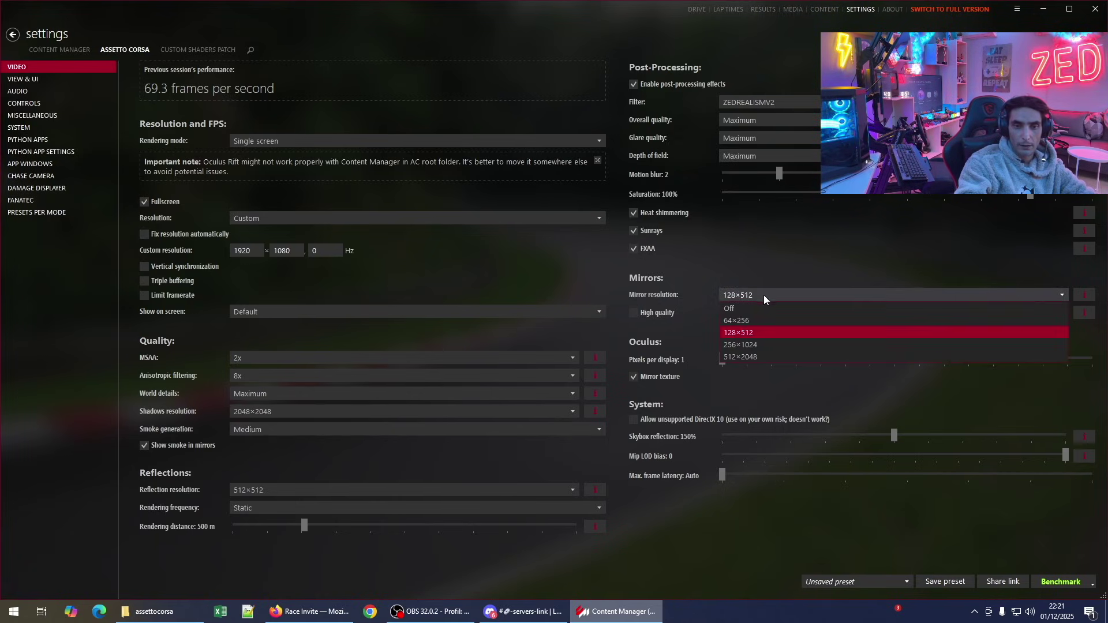
pyautogui.click(745, 356)
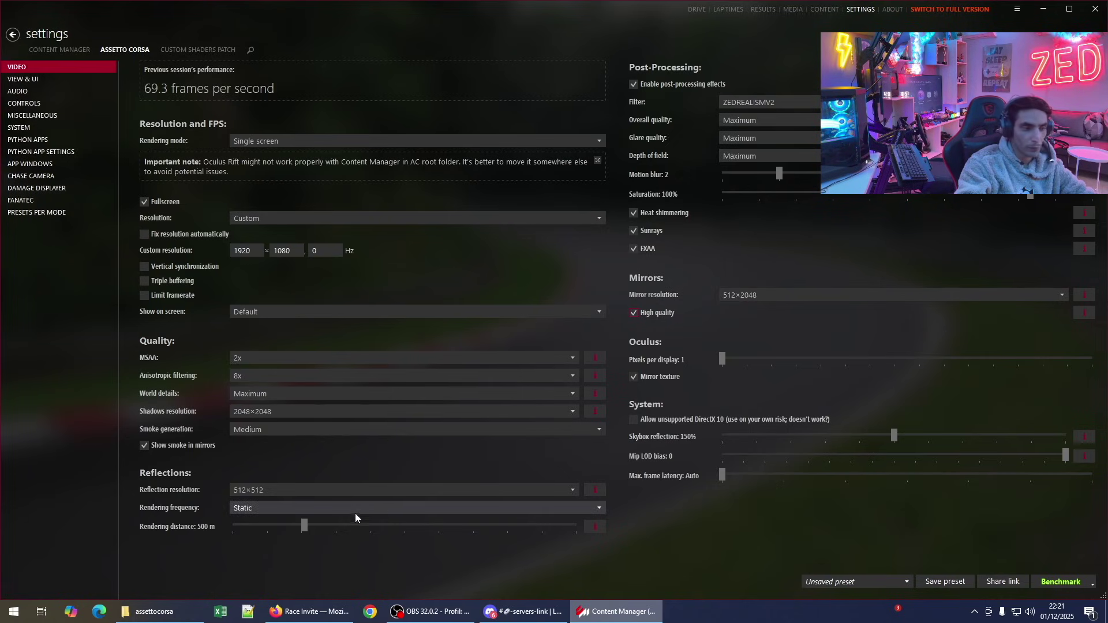
# - Set the reflections to 2048×2048 resolution, six faces per frame and a rendering distance of 2400 m
pyautogui.click(287, 490)
pyautogui.click(270, 549)
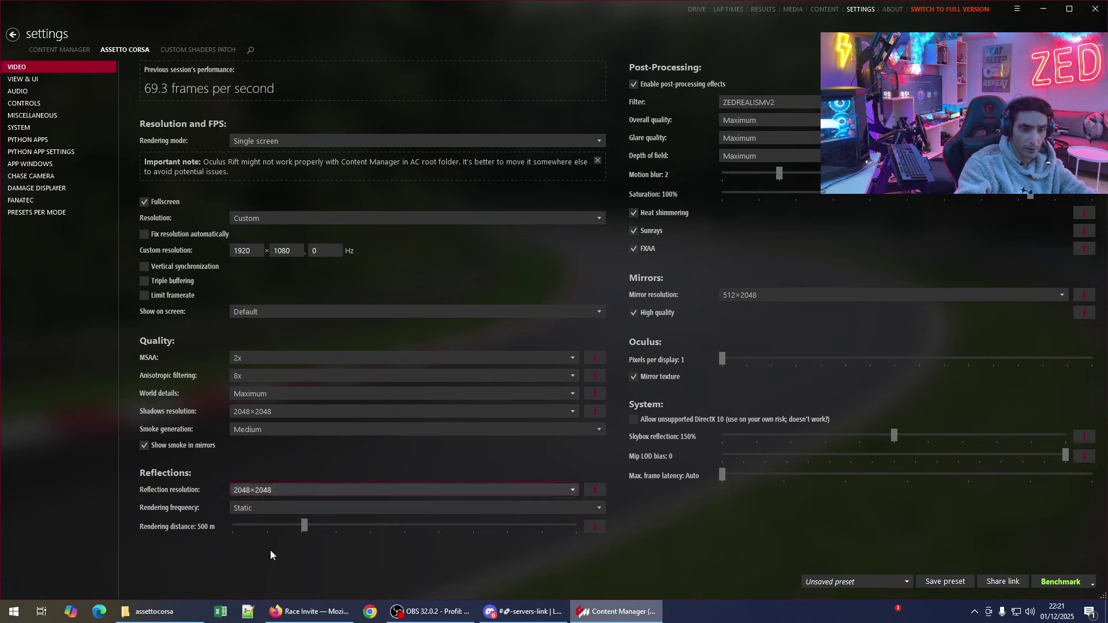
pyautogui.click(260, 510)
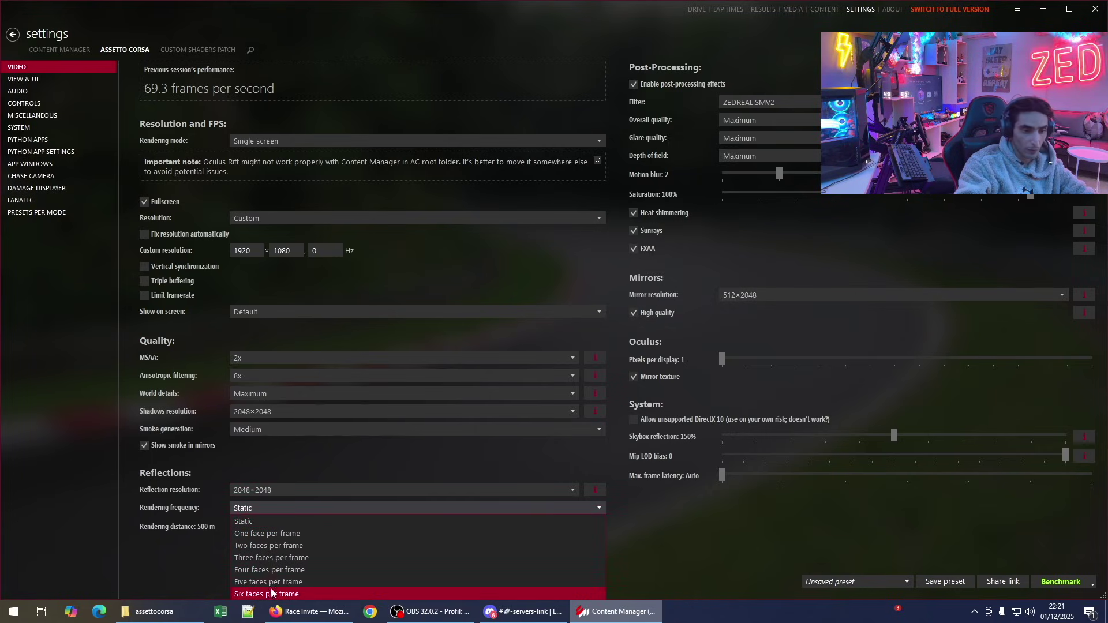
pyautogui.click(306, 593)
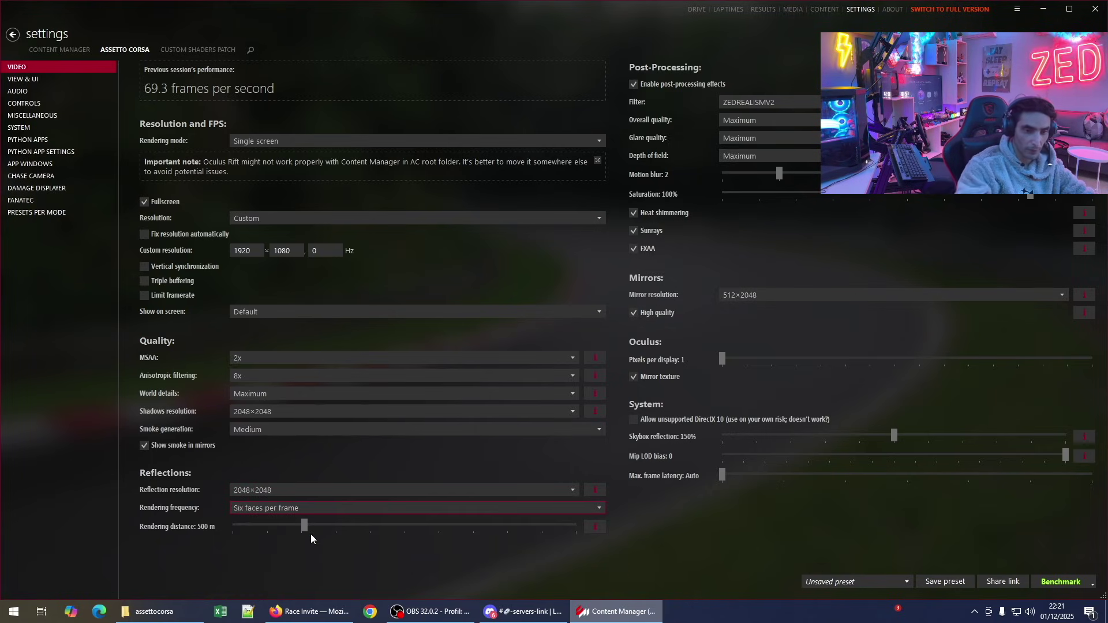
pyautogui.moveTo(303, 525); pyautogui.dragTo(588, 537)
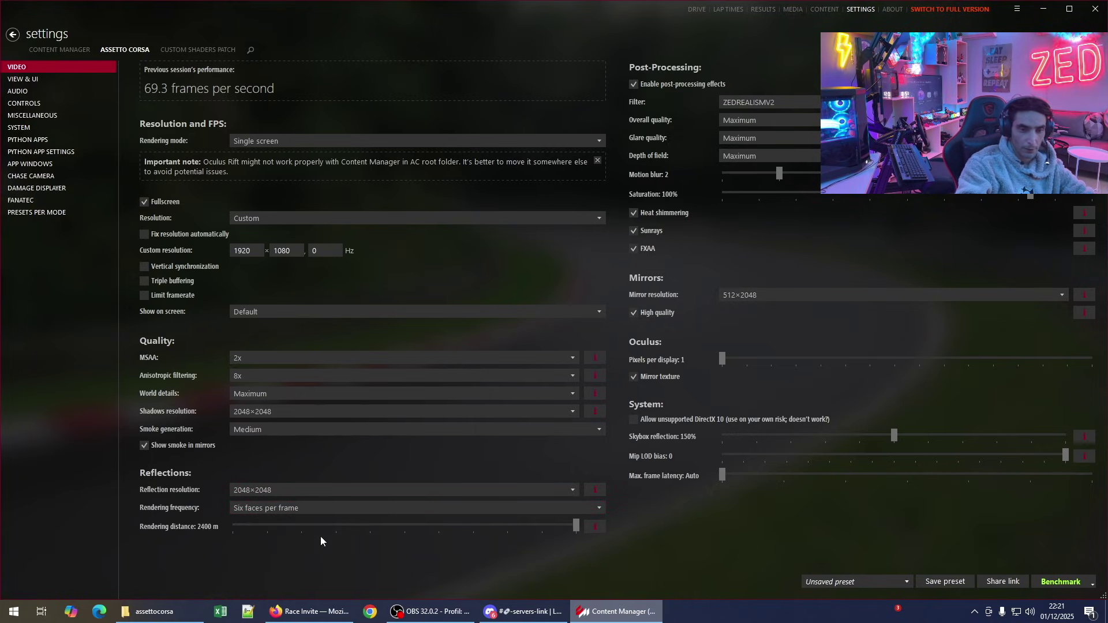
# - Set smoke generation to Maximum, shadows resolution to 4096×4096, anisotropic filtering to 16x and MSAA to 8x (experimental), keeping the default display
pyautogui.click(278, 431)
pyautogui.click(261, 503)
pyautogui.click(272, 412)
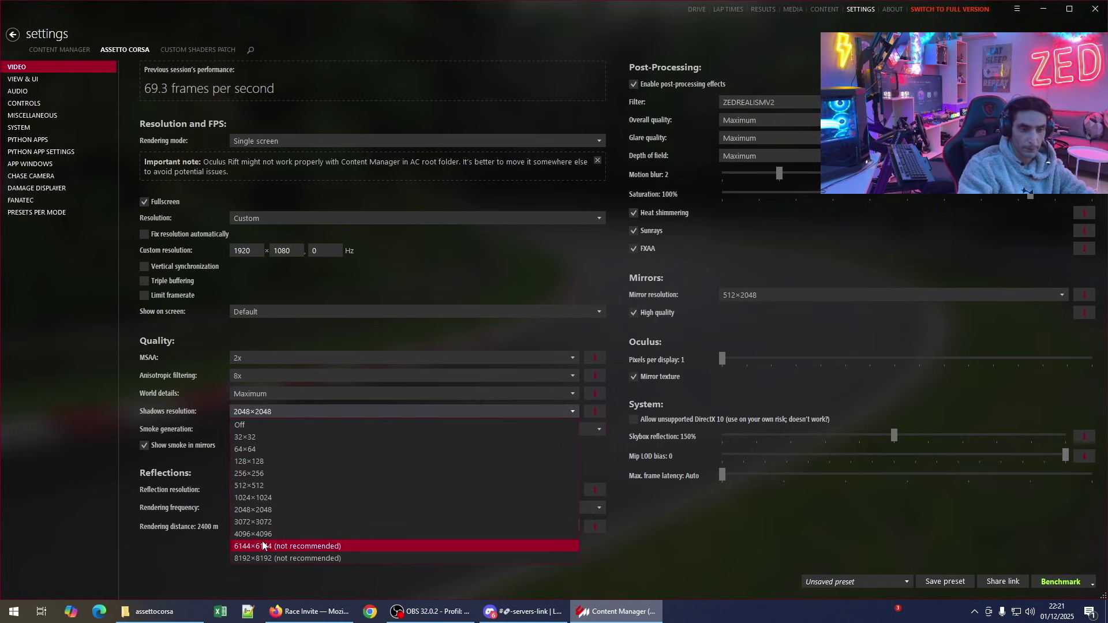
pyautogui.click(290, 534)
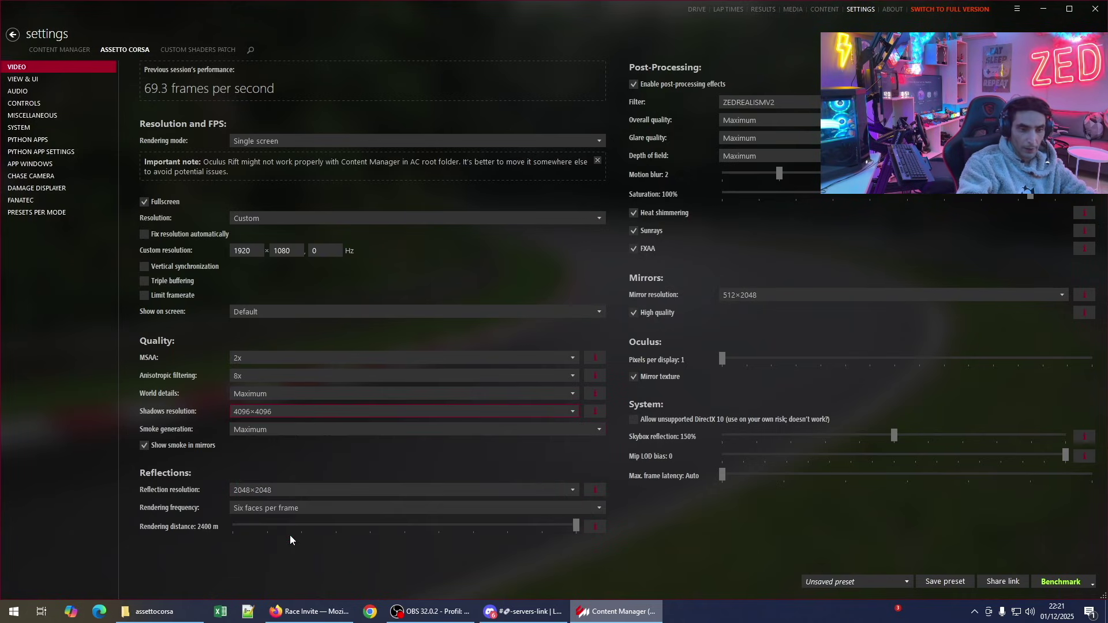
pyautogui.click(285, 398)
pyautogui.click(268, 376)
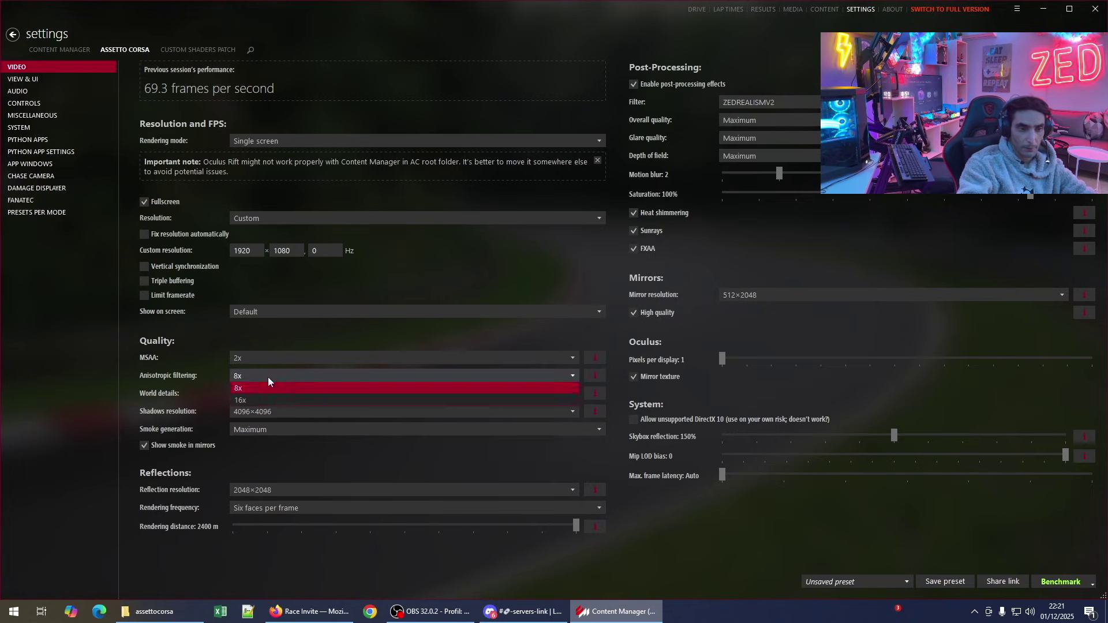
pyautogui.click(256, 443)
pyautogui.click(266, 358)
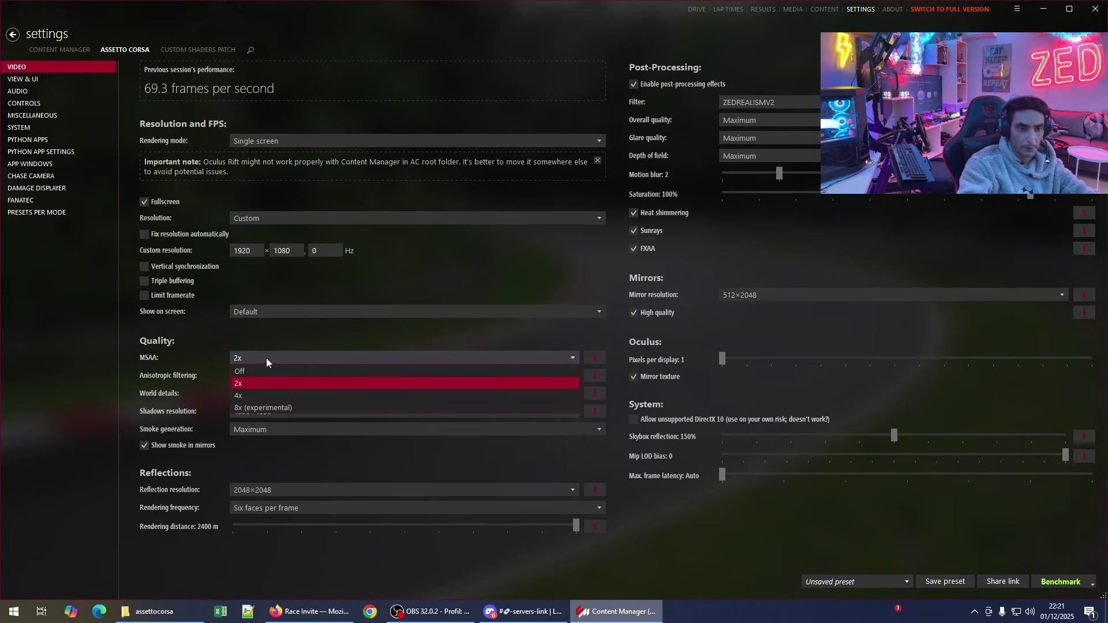
pyautogui.click(263, 410)
pyautogui.click(263, 312)
pyautogui.click(267, 319)
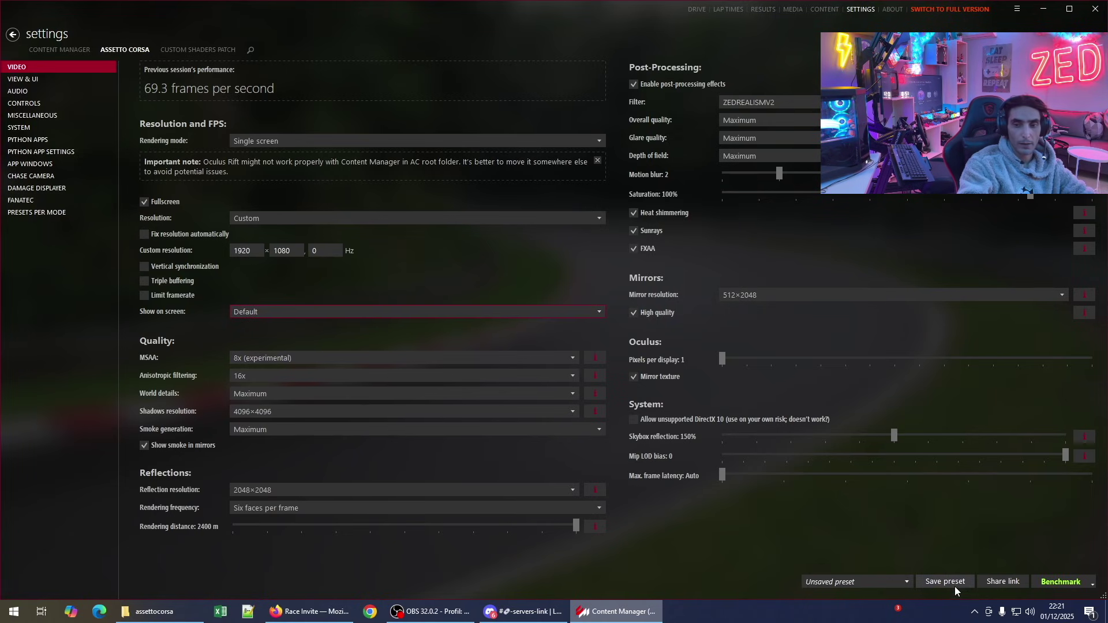
pyautogui.hotkey('ctrl', 's')
pyautogui.click(510, 290)
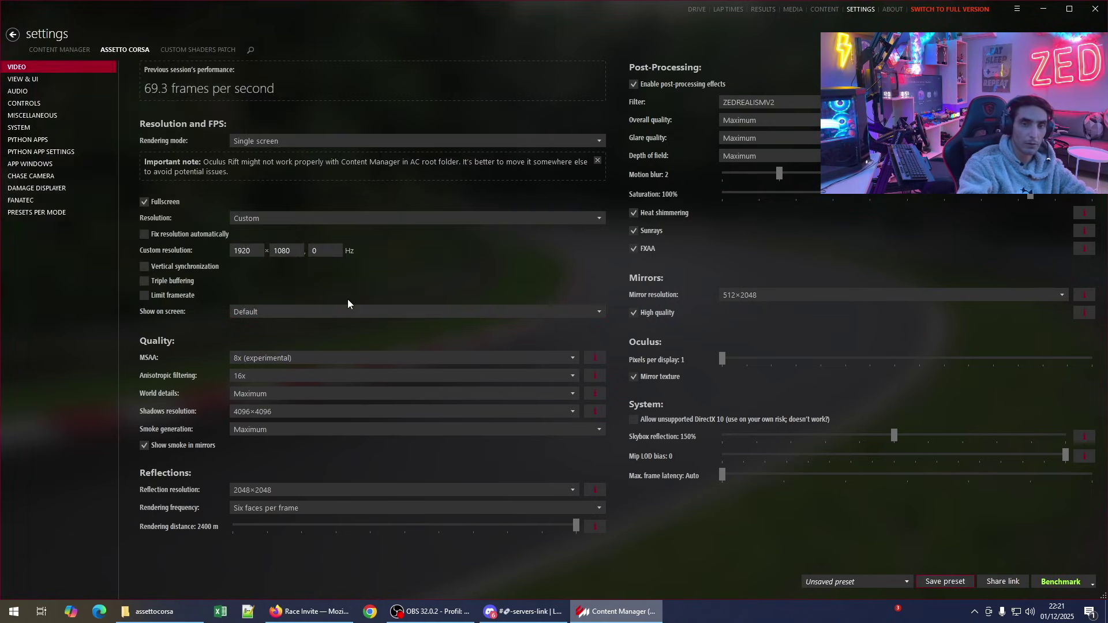
pyautogui.click(34, 90)
pyautogui.click(37, 78)
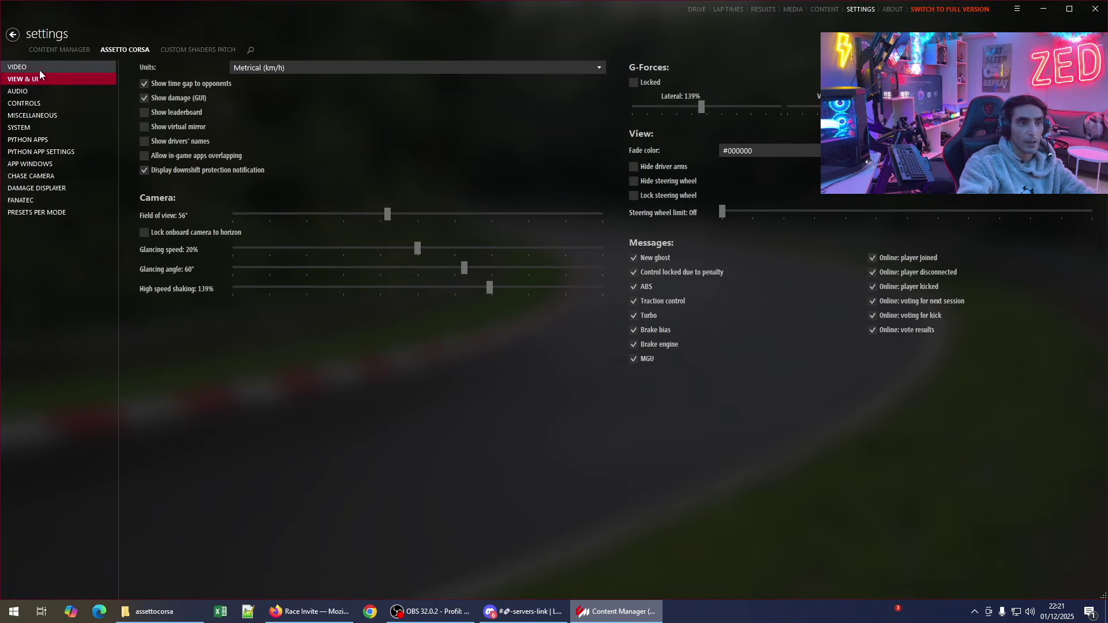
pyautogui.click(39, 69)
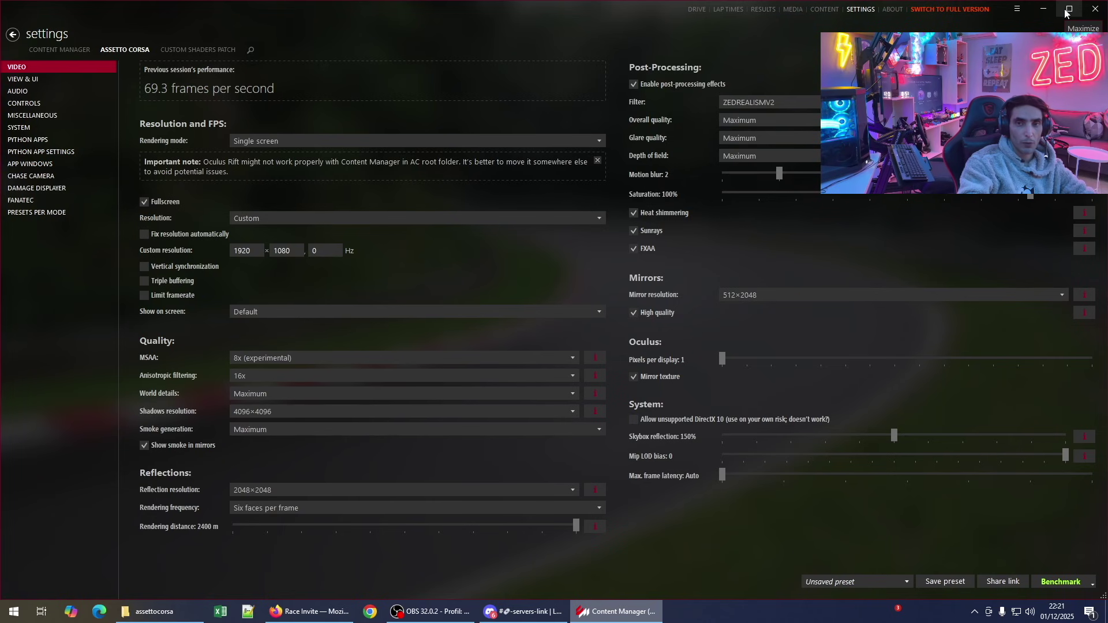
# - Clear away Content Manager and Discord, and extract the contents of the kirbycam_chaser_v1b_public archive into the assettocorsa game folder
pyautogui.click(1044, 8)
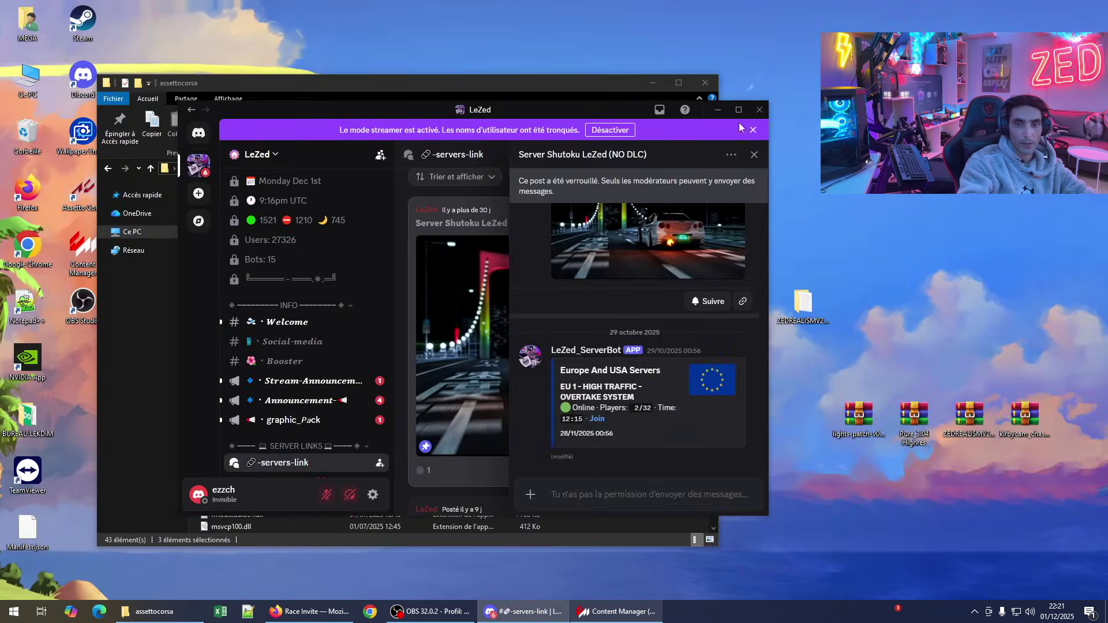
pyautogui.click(759, 109)
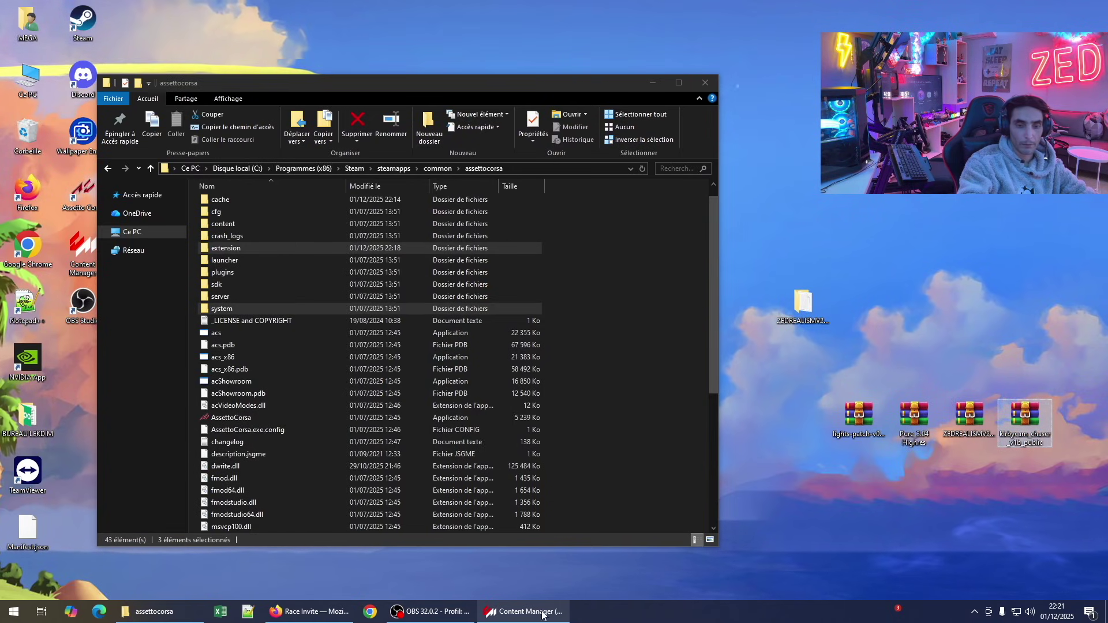
pyautogui.doubleClick(1024, 416)
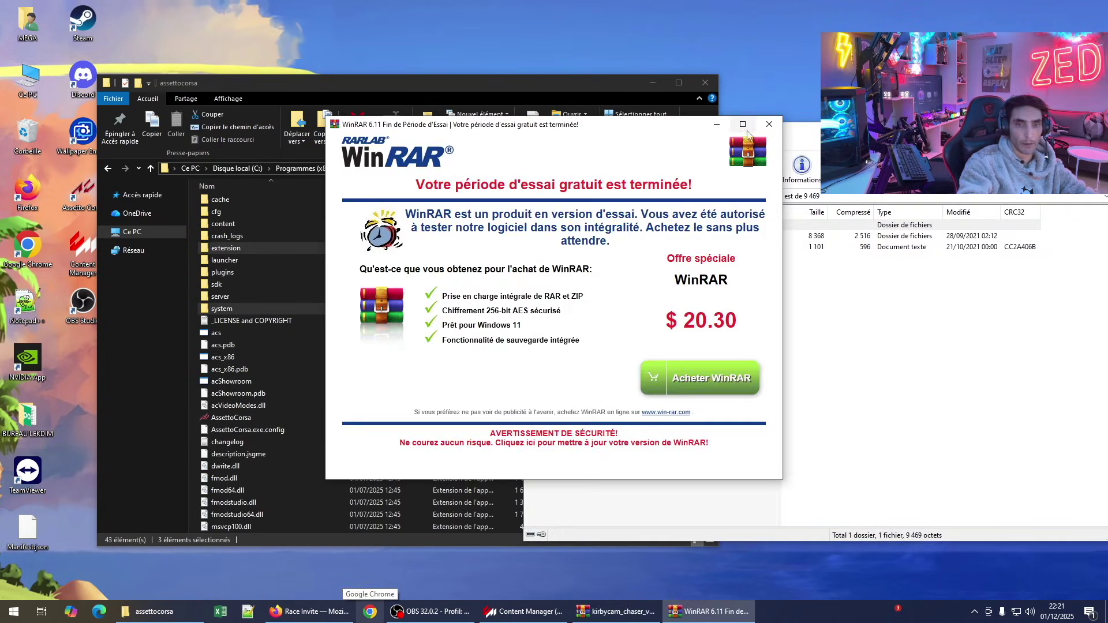
pyautogui.click(742, 116)
pyautogui.moveTo(678, 297); pyautogui.dragTo(387, 449)
pyautogui.click(556, 263)
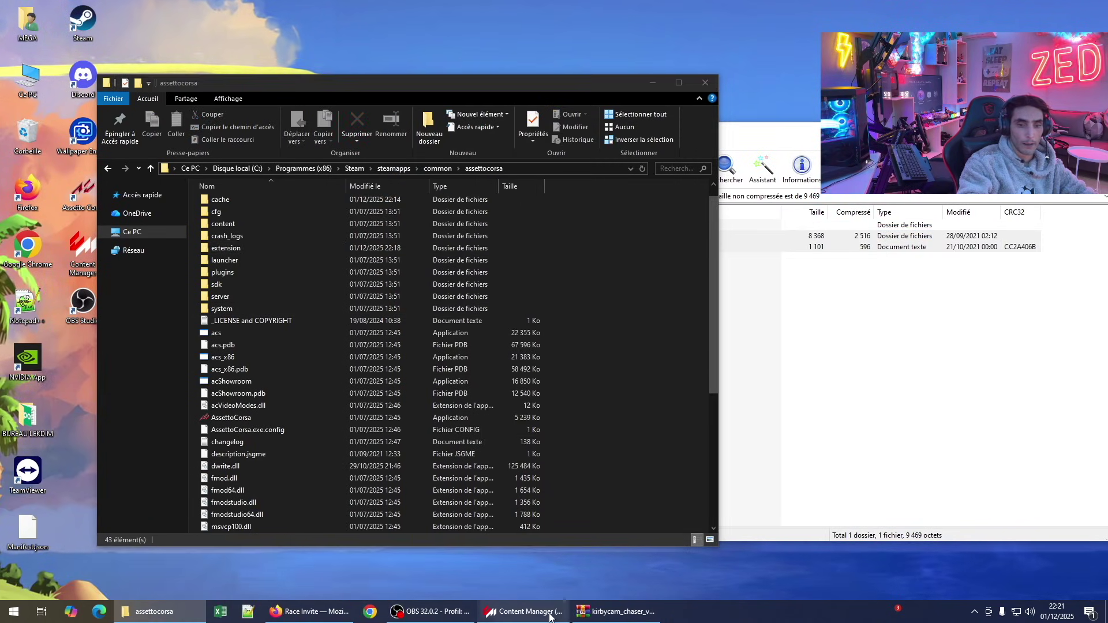
# - In Content Manager's Custom Shaders Patch settings, activate the Chase camera extension and set its script to KirbyCam
pyautogui.click(550, 616)
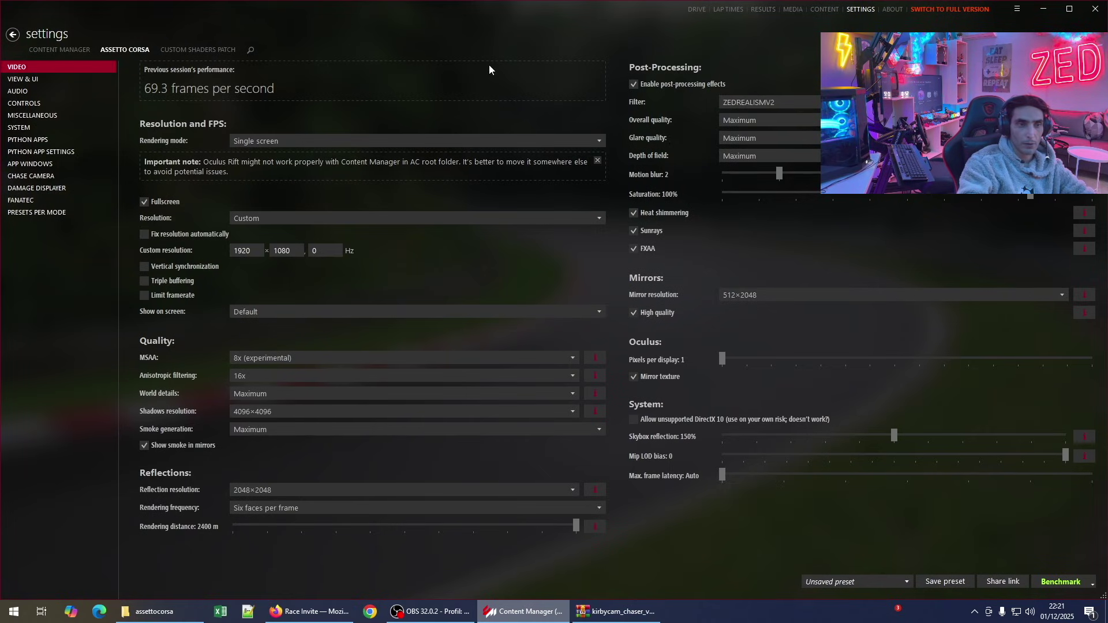
pyautogui.click(180, 50)
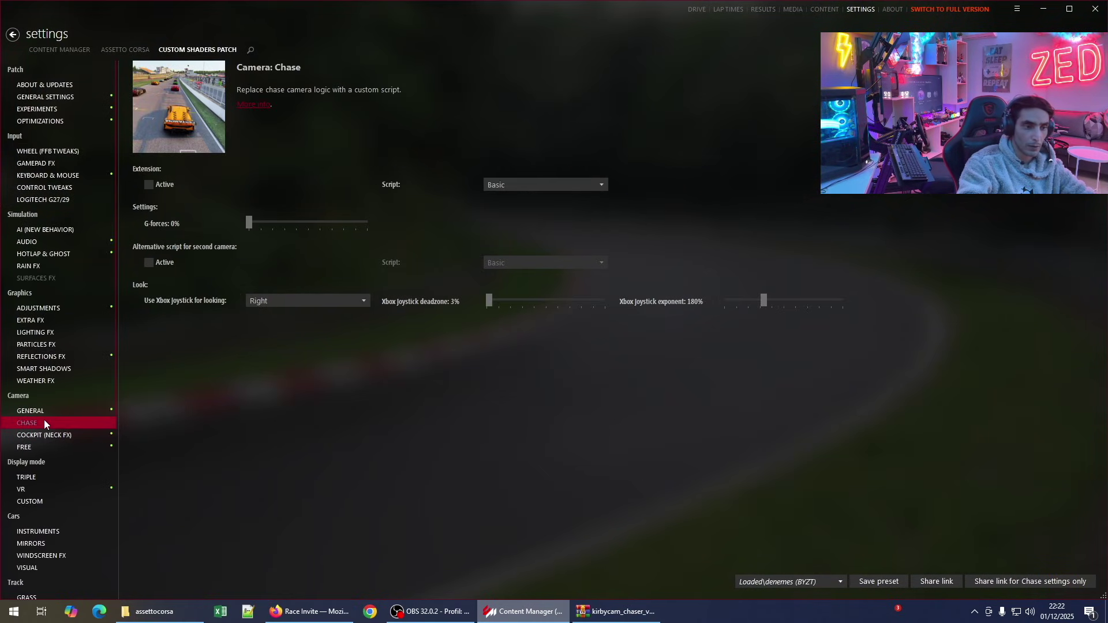
pyautogui.click(164, 186)
pyautogui.click(541, 182)
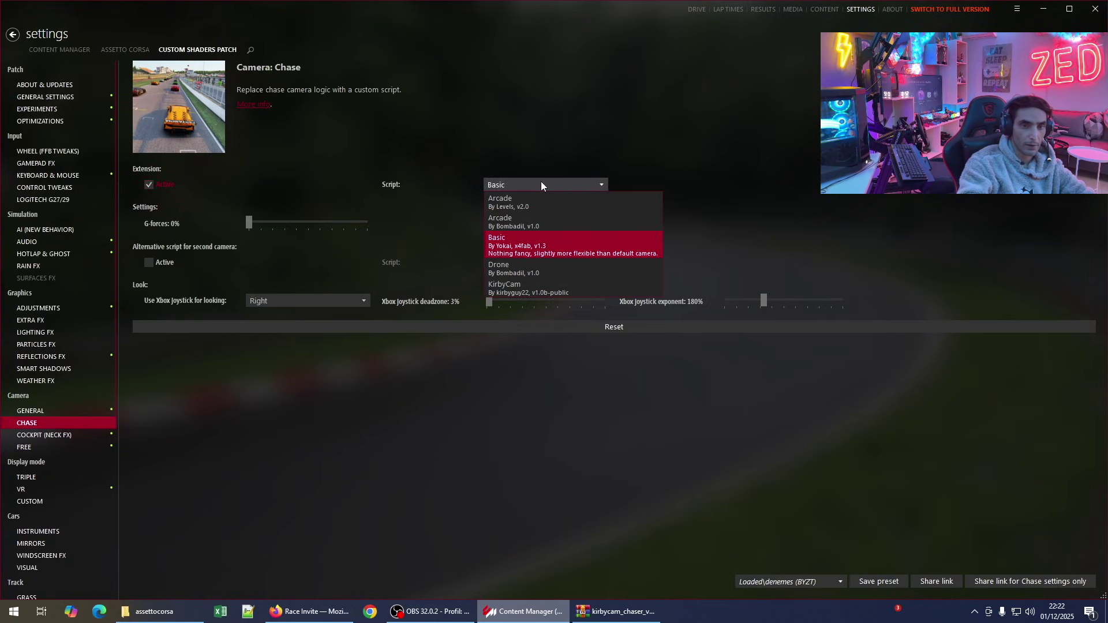
pyautogui.click(557, 291)
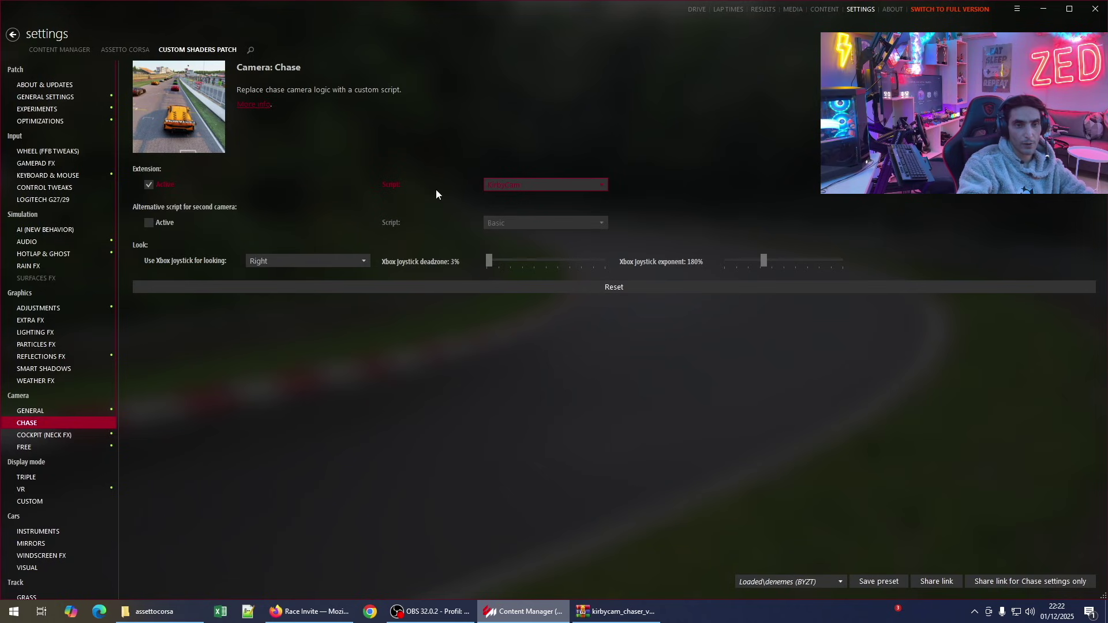
# - Check the patch's About & Updates page, and join the LeZed SRP (NO DLC) server through the browser's race invite
pyautogui.click(55, 85)
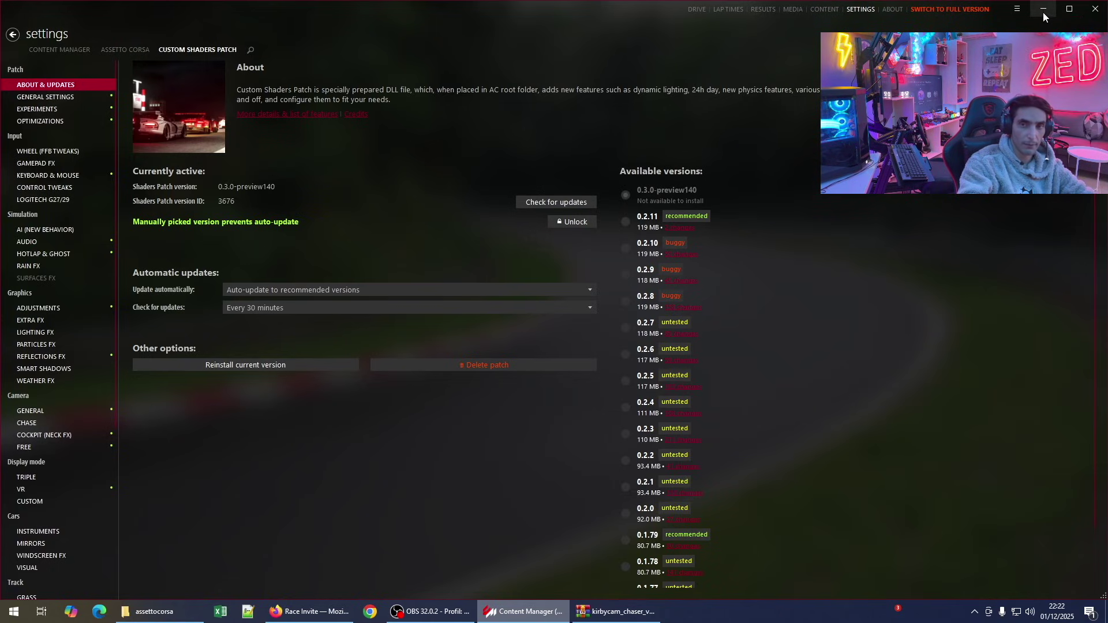
pyautogui.click(309, 611)
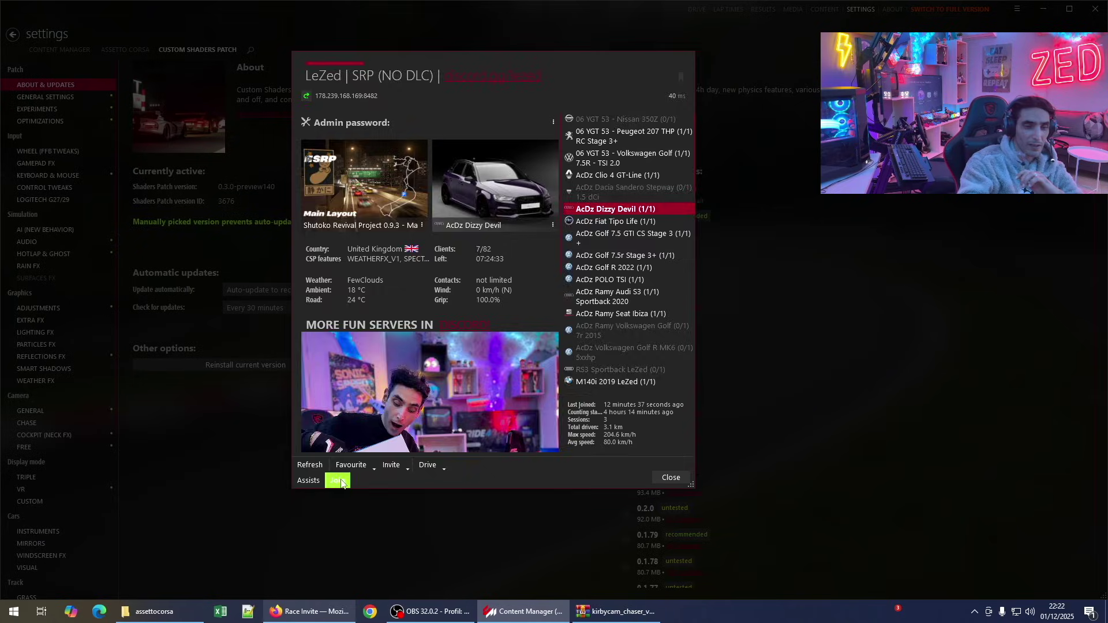
pyautogui.click(339, 481)
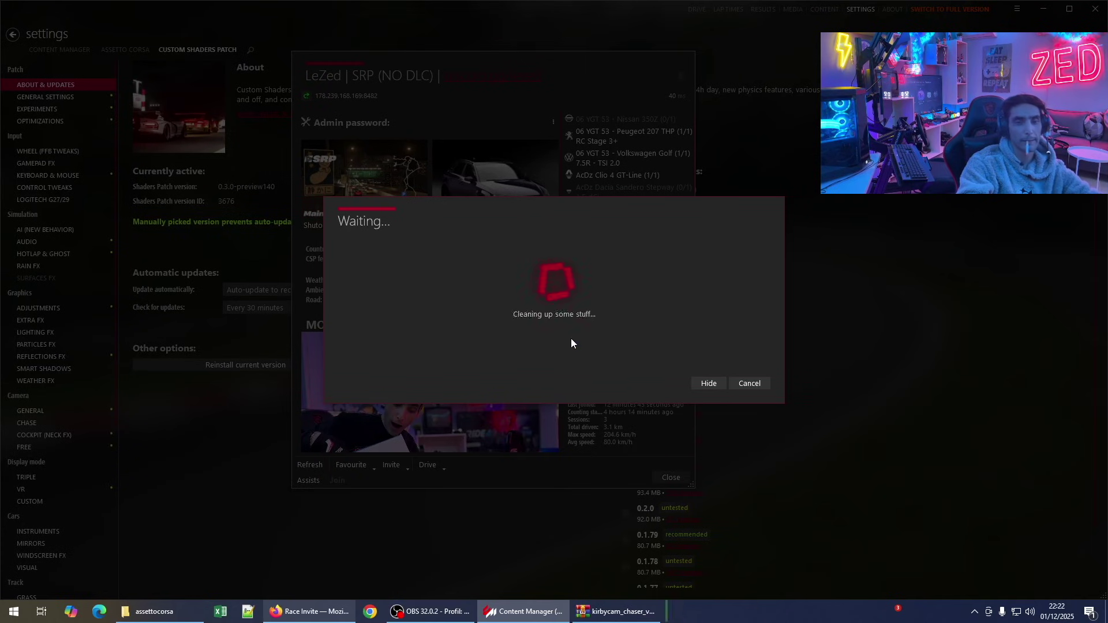
# - Cancel joining the server, close its details window, and check the Assetto Corsa video settings
pyautogui.click(745, 383)
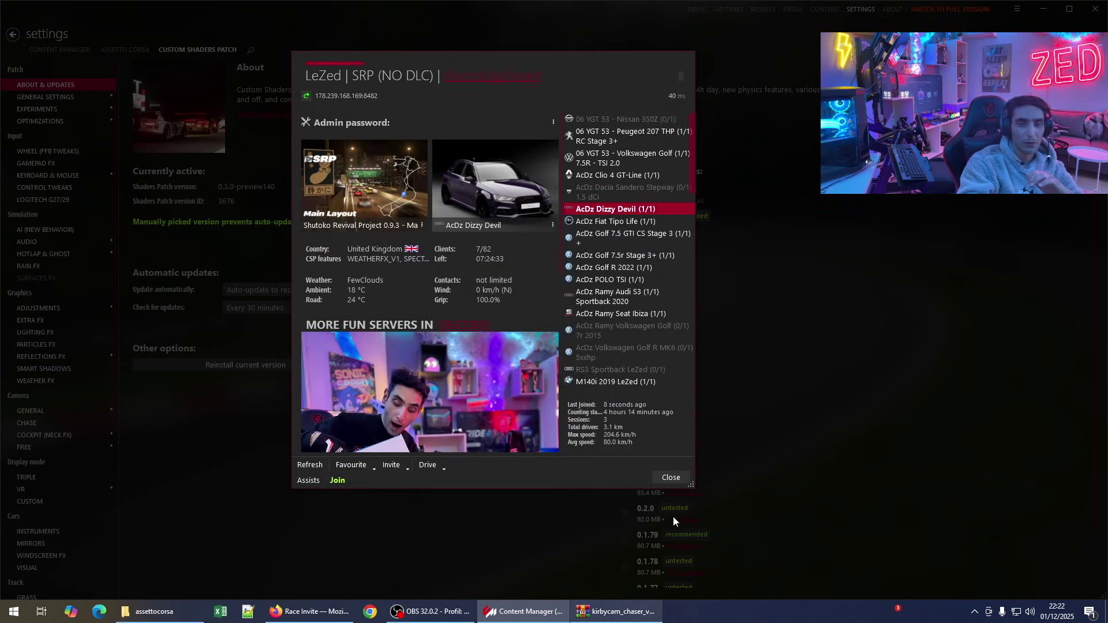
pyautogui.click(670, 478)
pyautogui.click(126, 50)
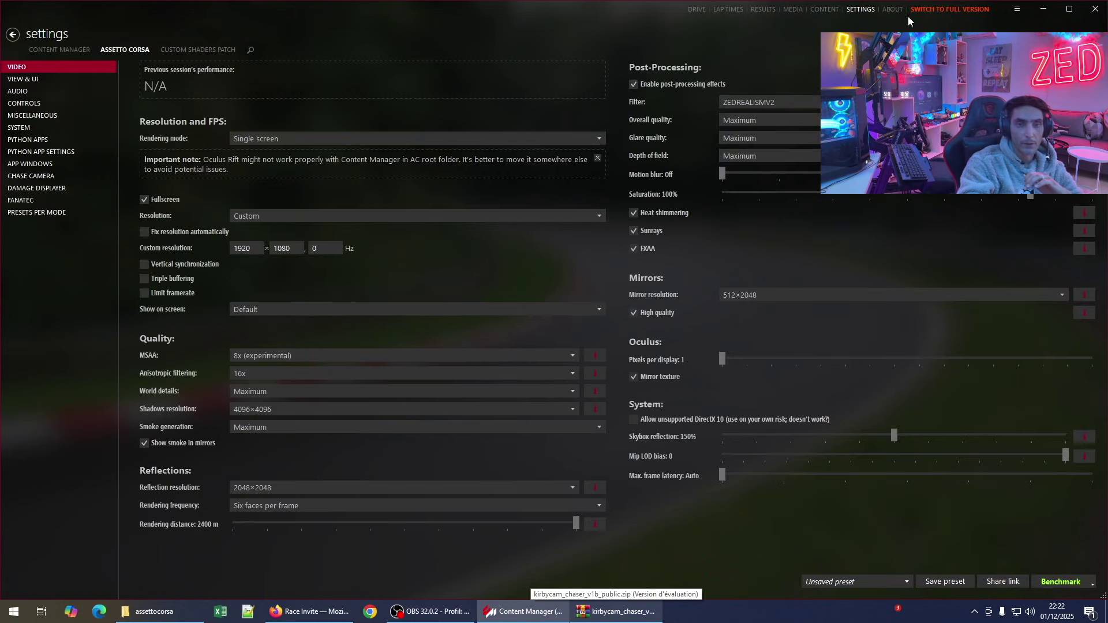
# - Return to the race invite in Firefox, join the LeZed SRP (NO DLC) server with the AcDz Dizzy Devil, and start driving
pyautogui.click(327, 611)
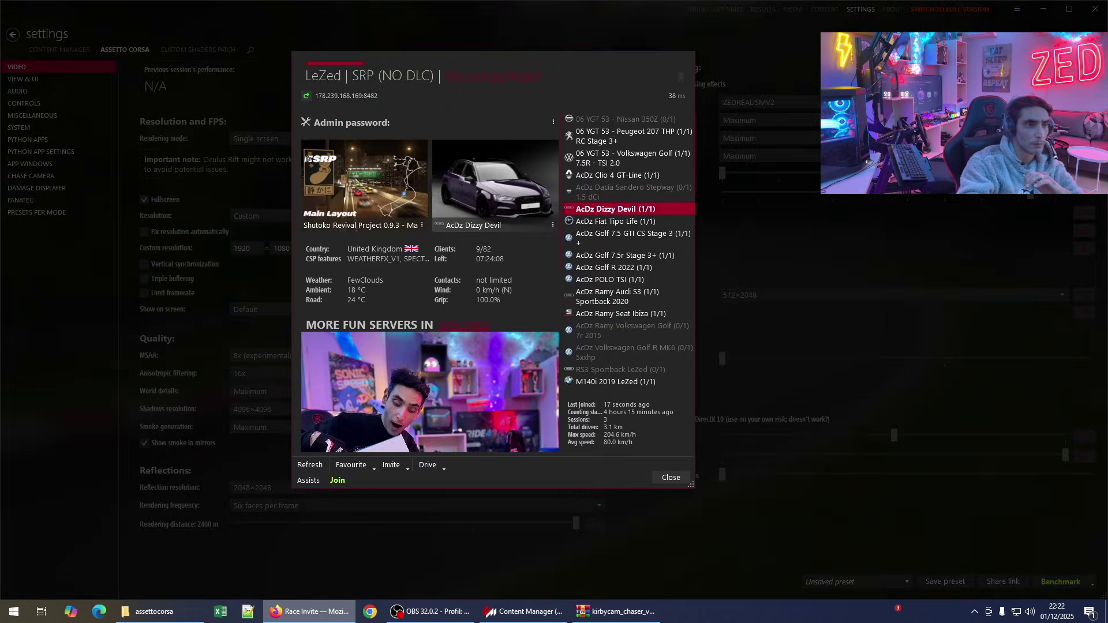
pyautogui.click(338, 481)
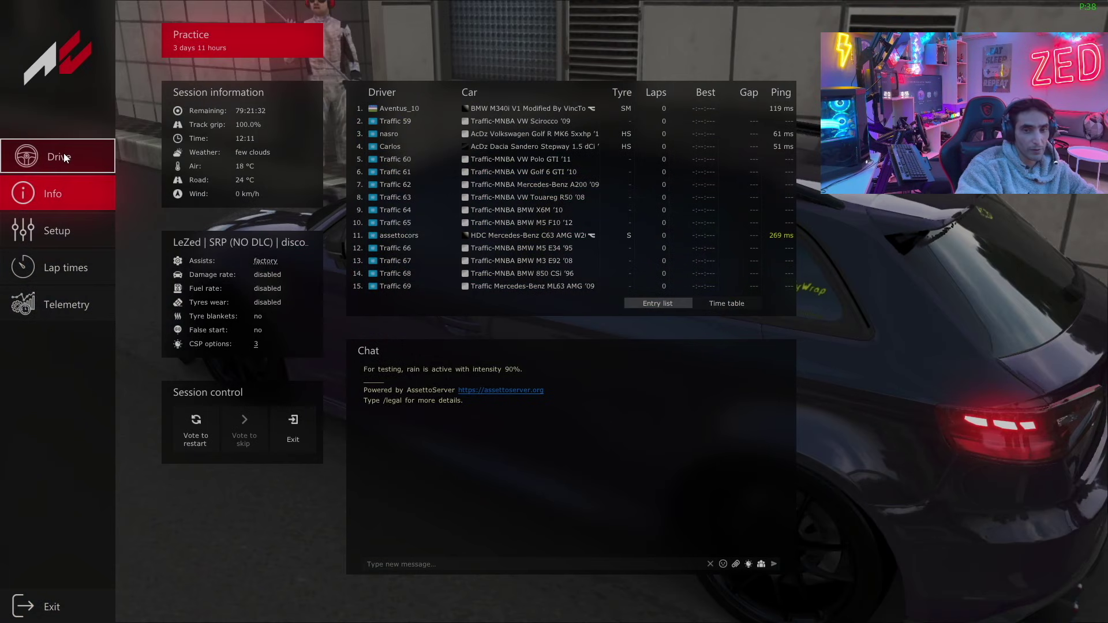
pyautogui.click(75, 156)
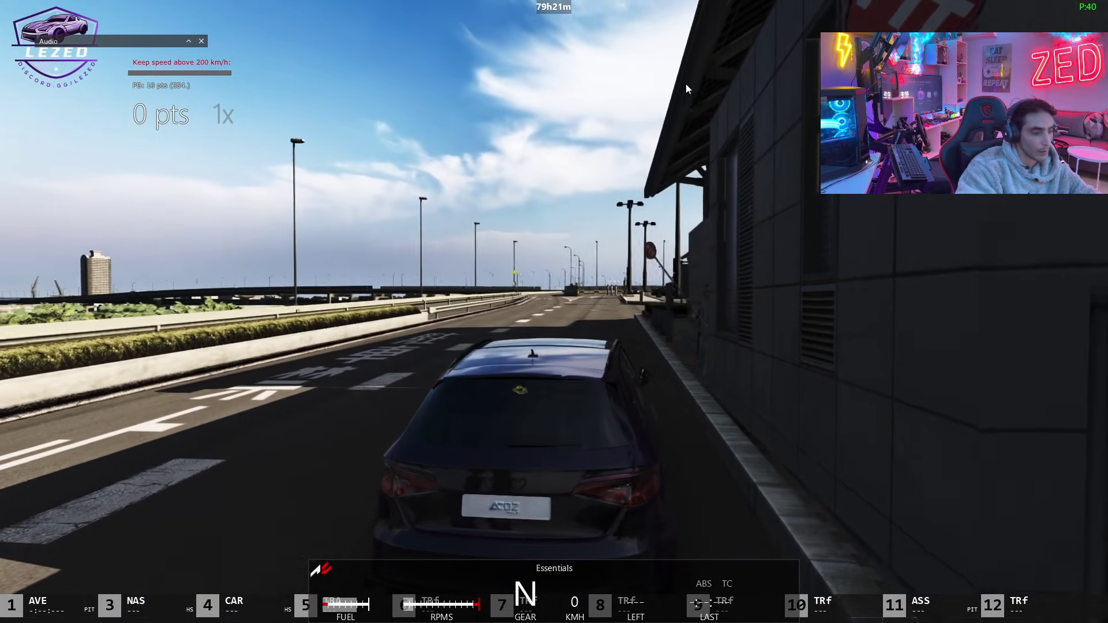
# - Declutter the driving view by turning off the virtual mirror and overlay leaderboard and moving the Essentials app clear of the car
pyautogui.moveTo(1098, 15)
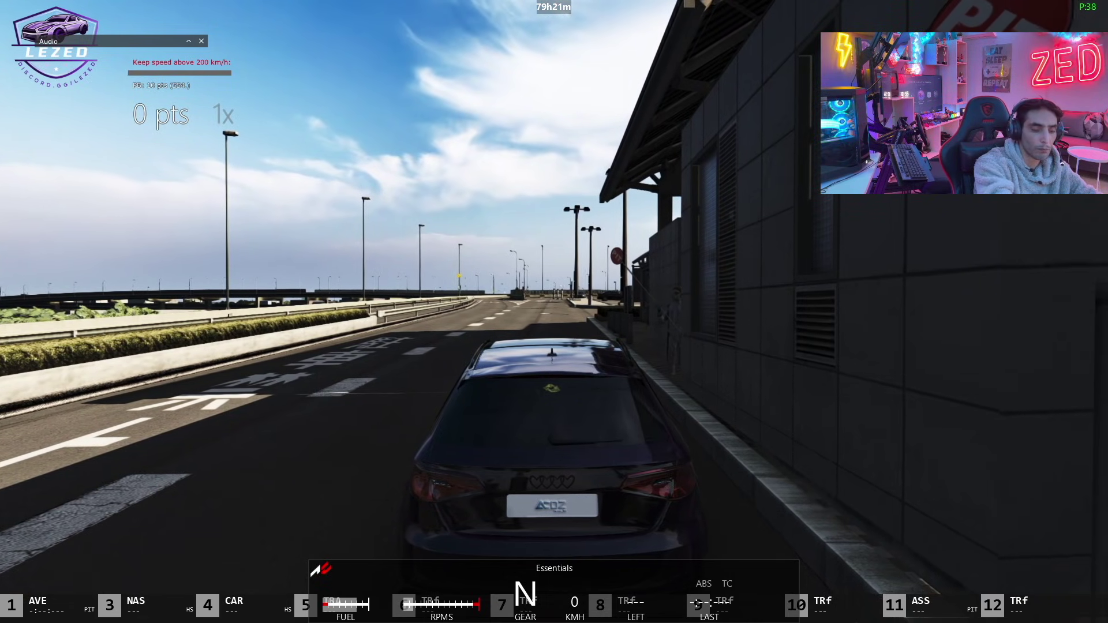
pyautogui.hotkey('ctrl', 'm')
pyautogui.hotkey('ctrl', 'm')
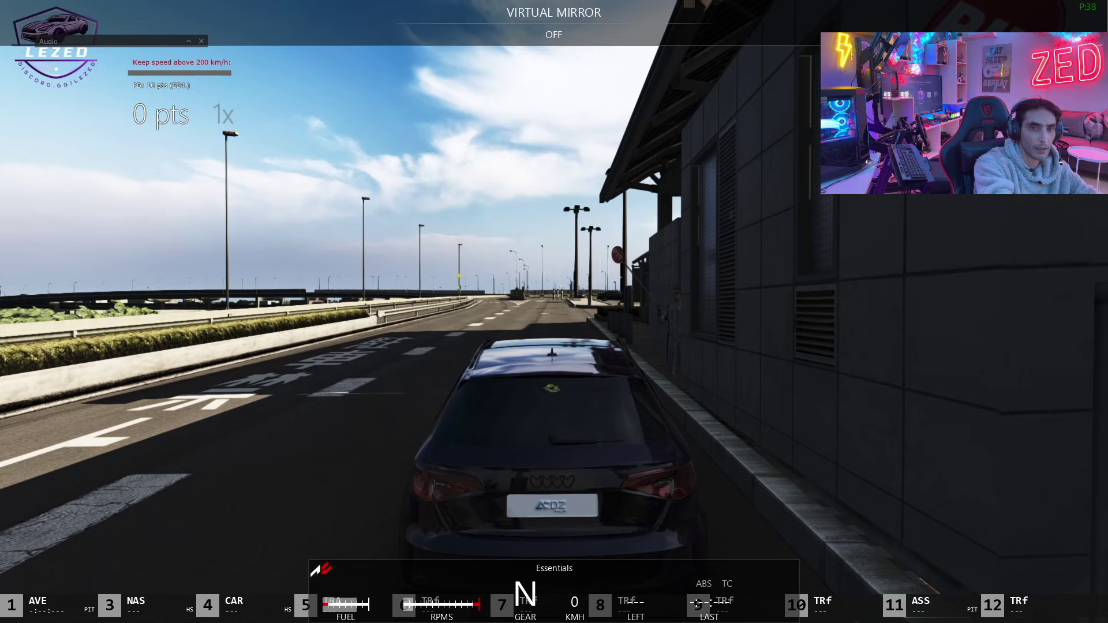
pyautogui.press('F8')
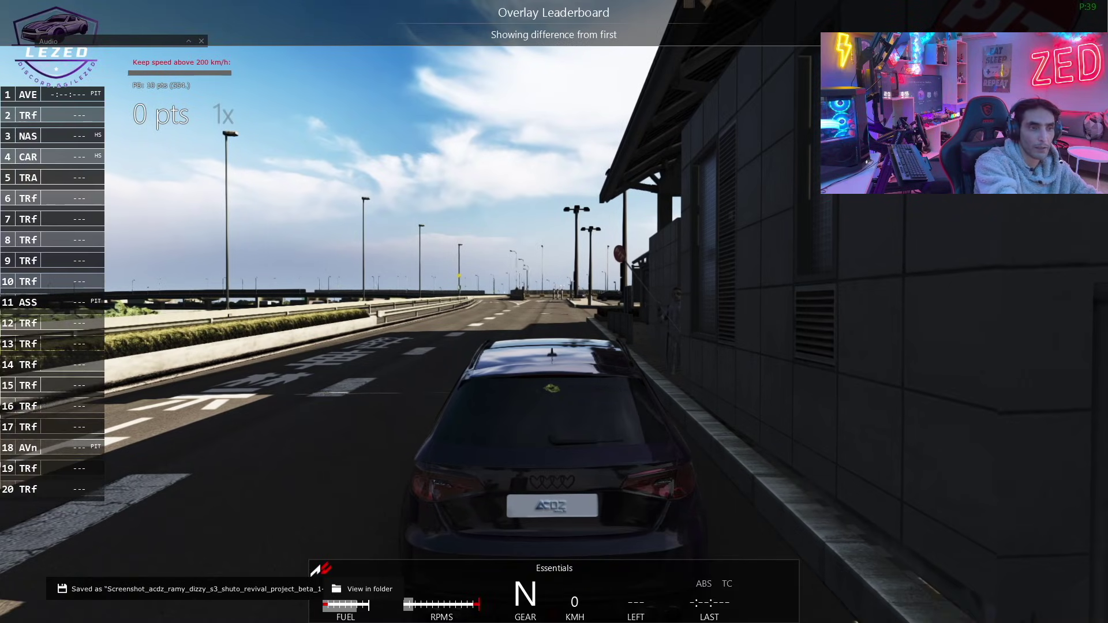
pyautogui.press('F9')
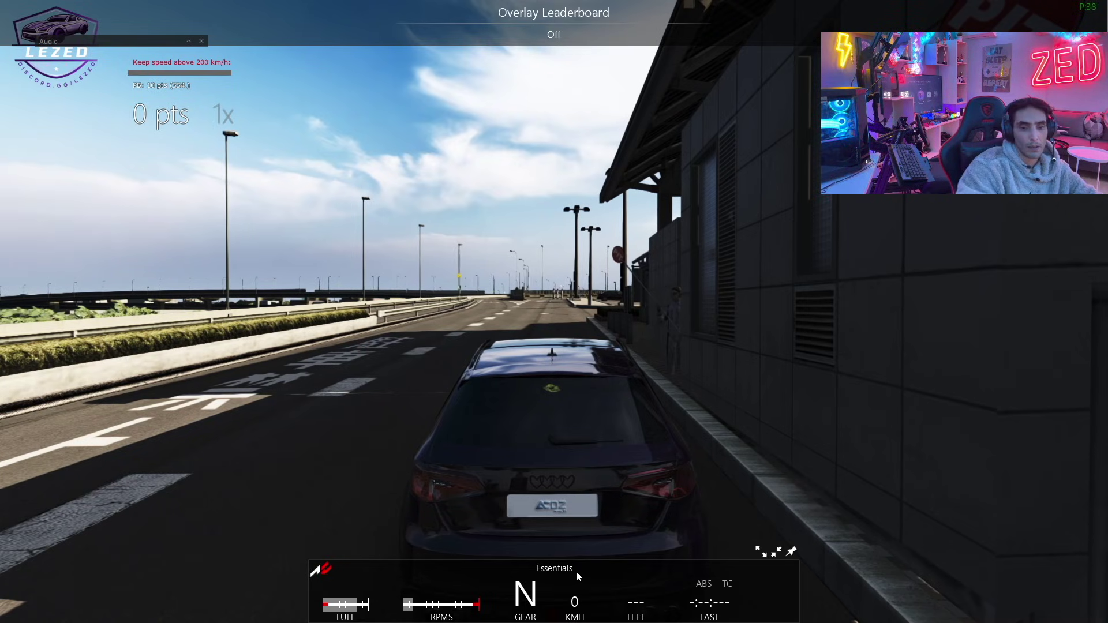
pyautogui.moveTo(576, 571); pyautogui.dragTo(527, 493)
pyautogui.moveTo(523, 541); pyautogui.dragTo(872, 600)
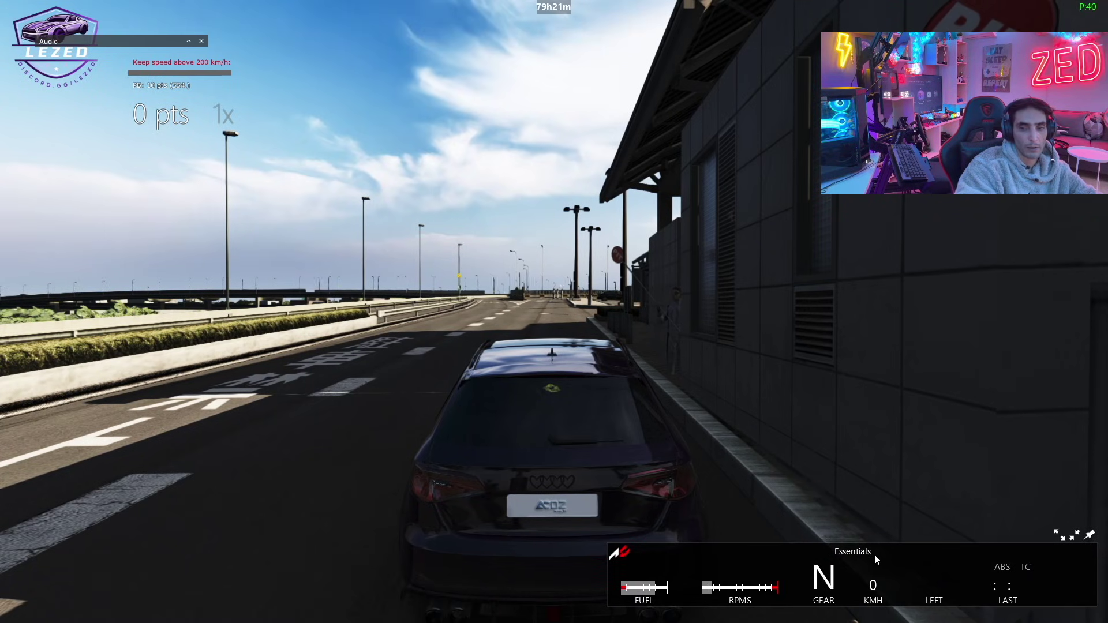
# - Drive the car out of the pit area, turn it around to the right and stop on the road beside the railings
pyautogui.press('Up')
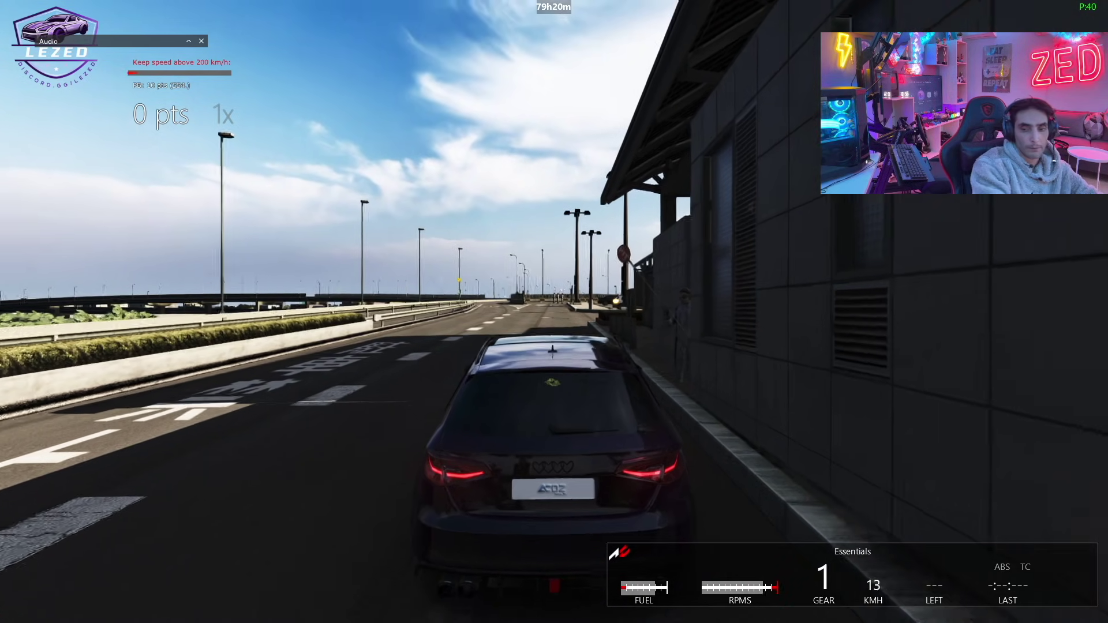
pyautogui.press('Up')
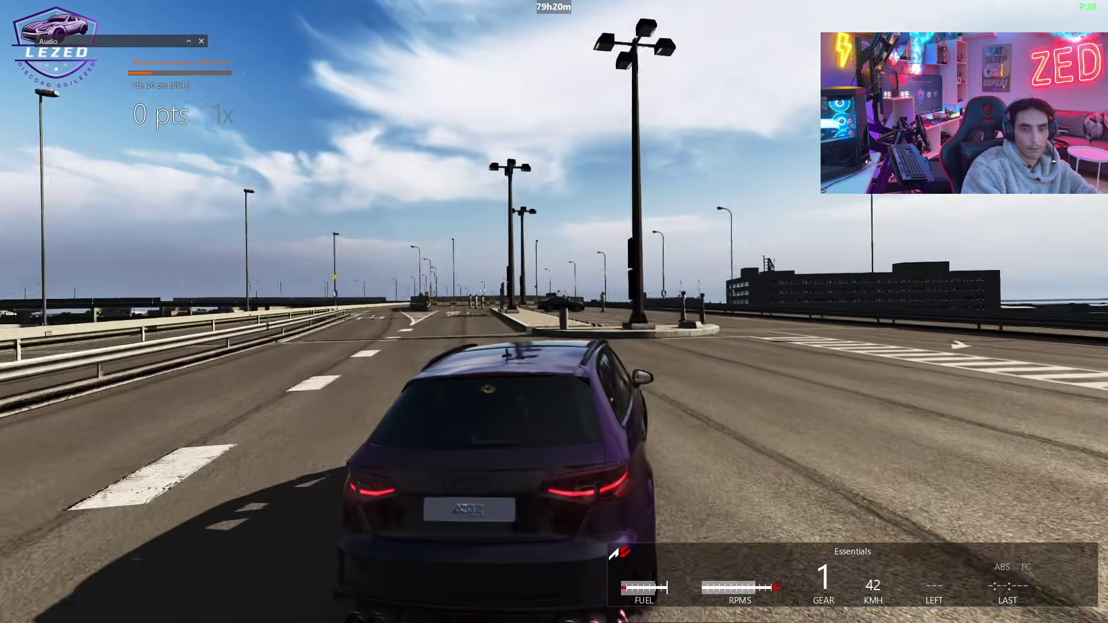
pyautogui.press('Right')
pyautogui.press('Up')
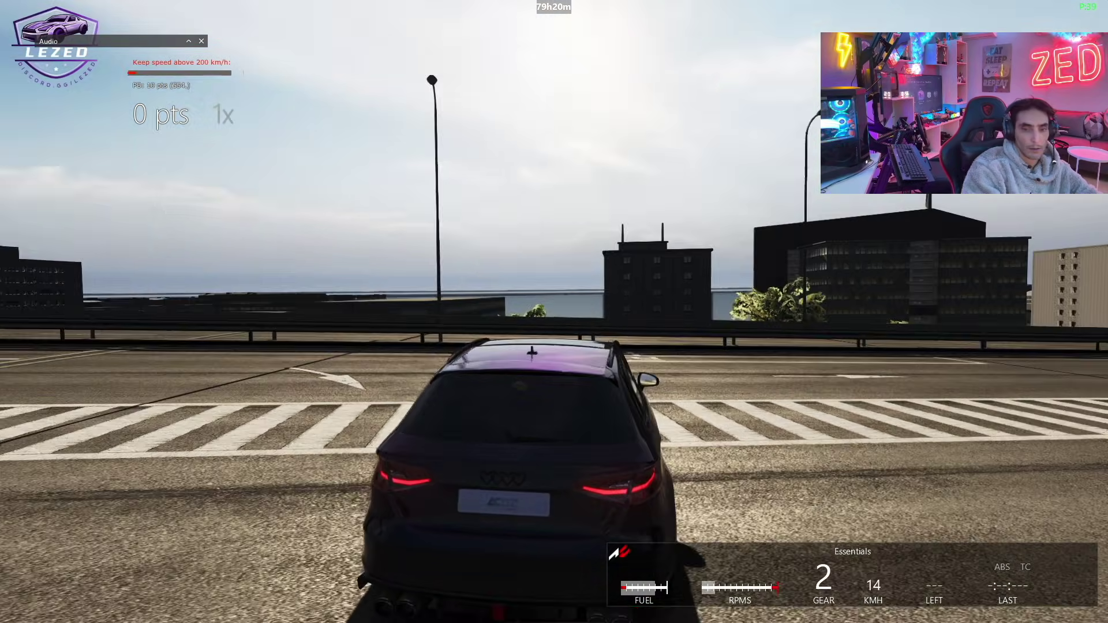
pyautogui.press('Right')
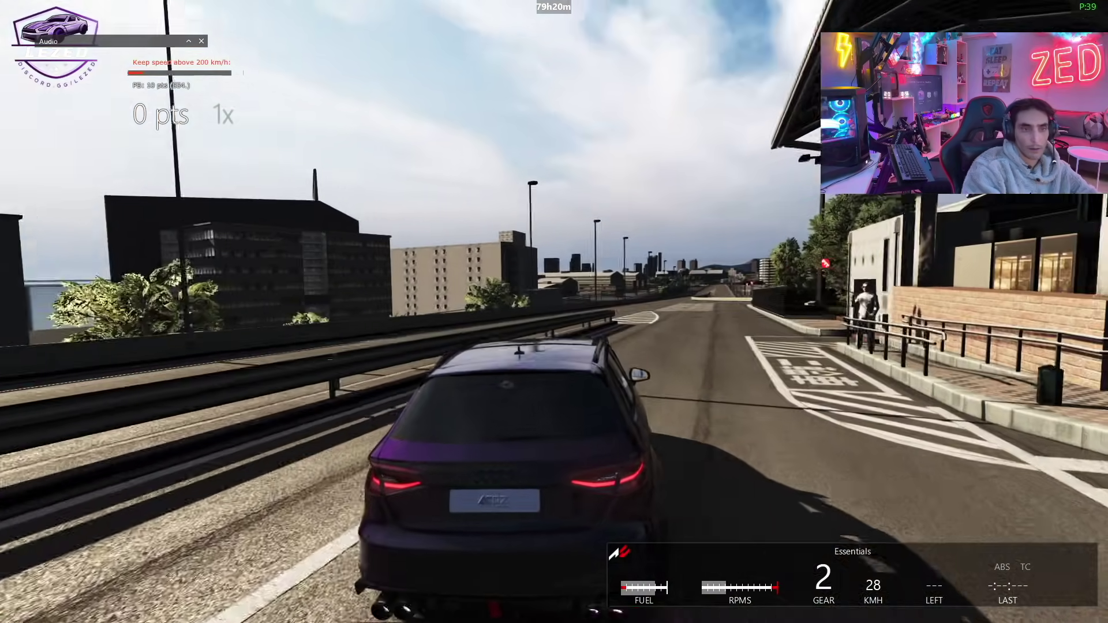
pyautogui.press('Down')
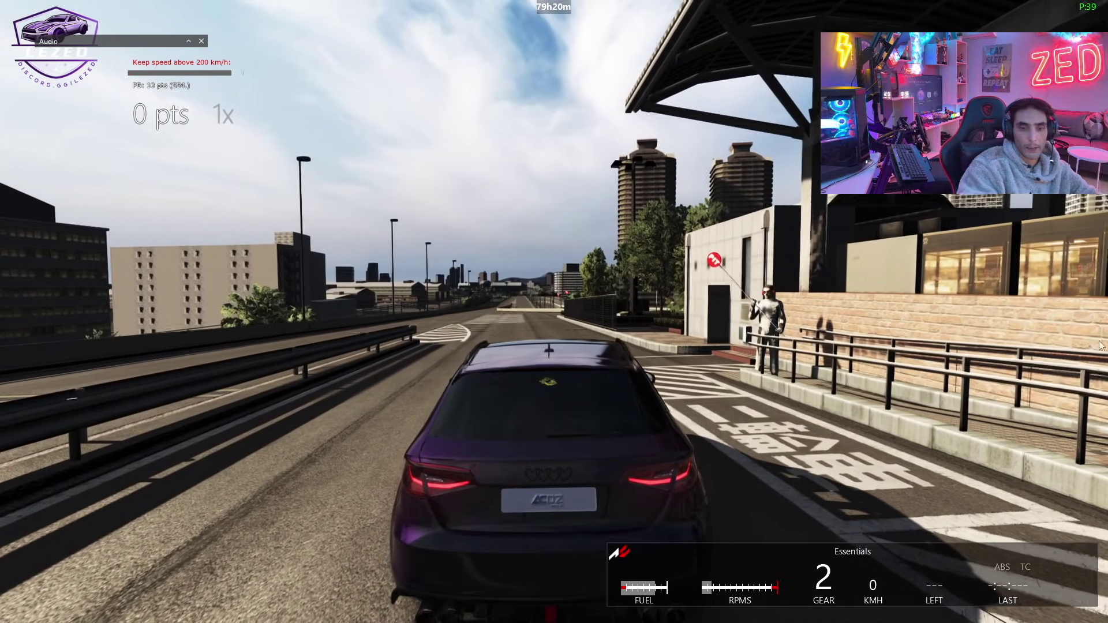
# - Open Pure Config, consent to the lightning shader warning, apply the Very High quality preset, and collapse the app after reviewing its main settings
pyautogui.click(1094, 13)
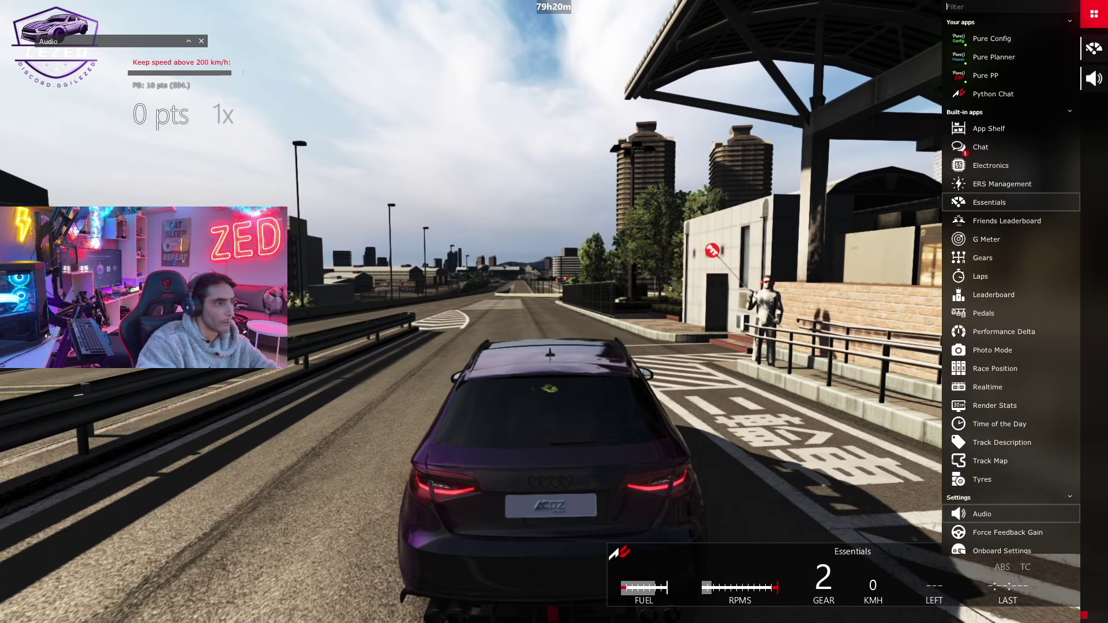
pyautogui.click(992, 39)
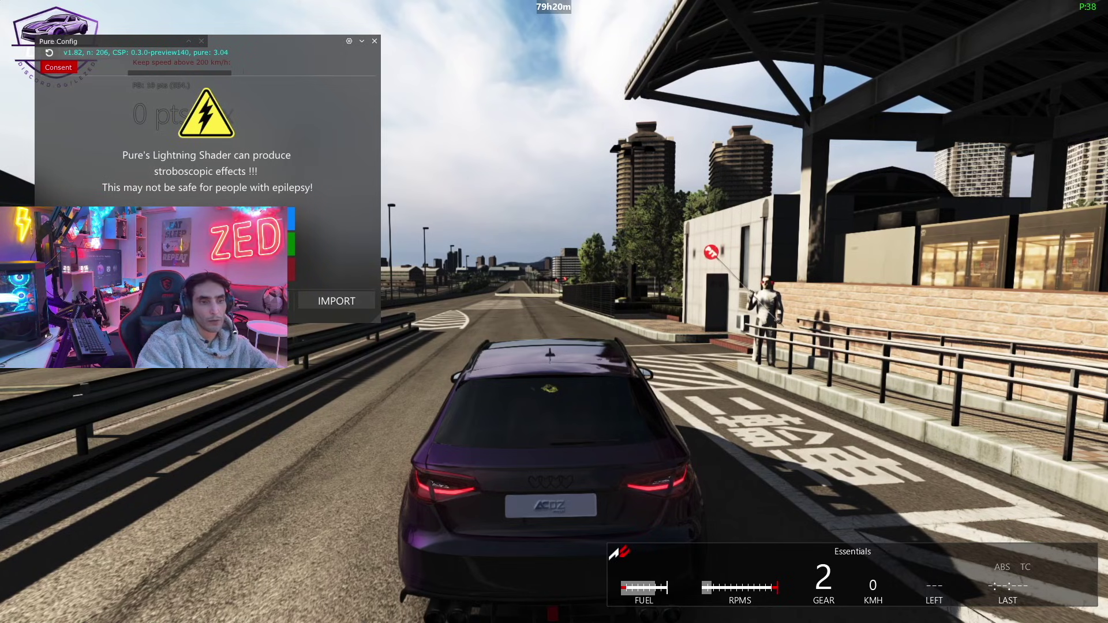
pyautogui.click(59, 67)
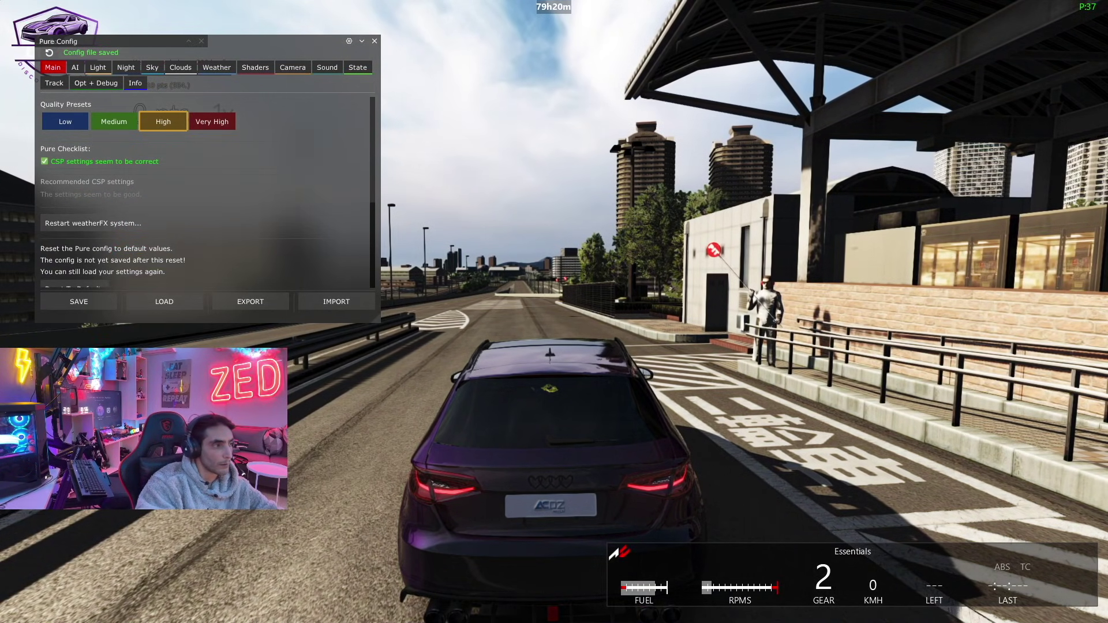
pyautogui.click(229, 121)
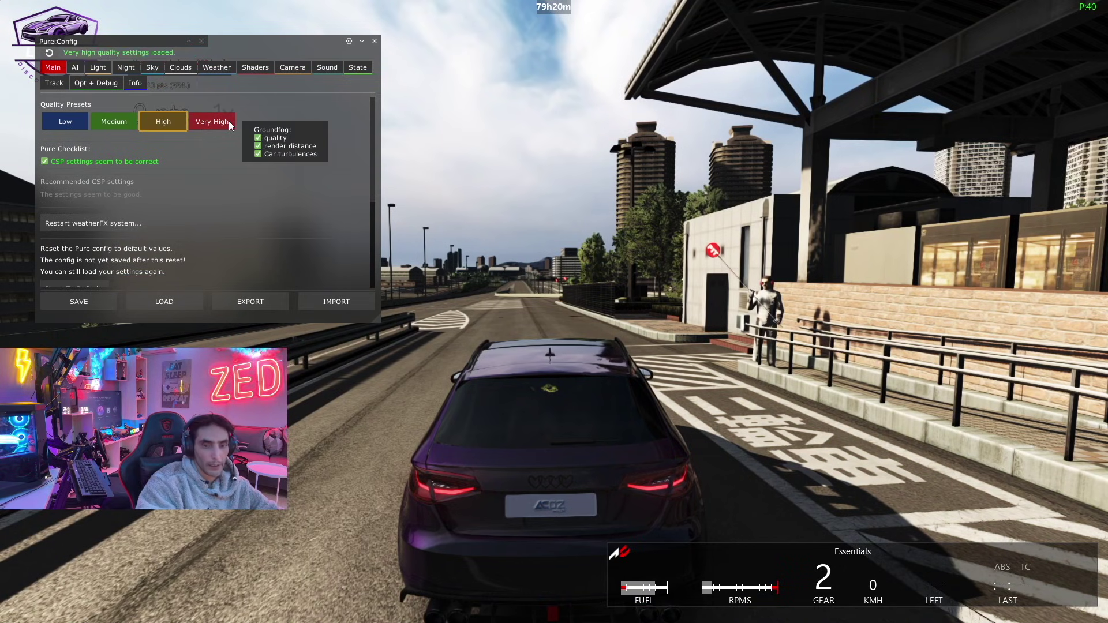
pyautogui.scroll(-2, 195, 186)
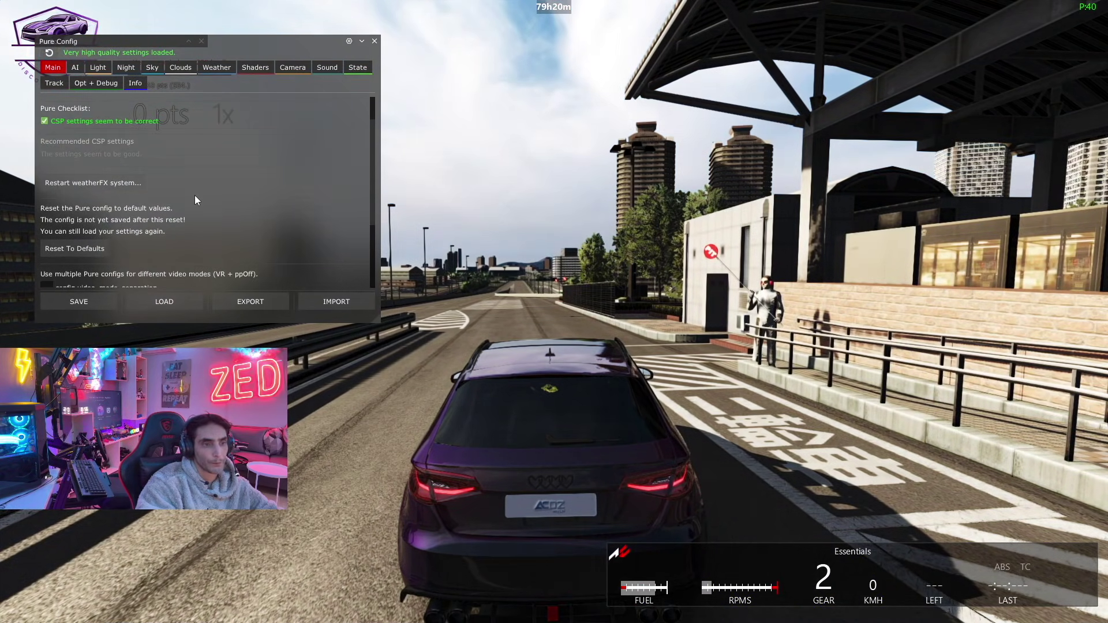
pyautogui.scroll(-2, 185, 173)
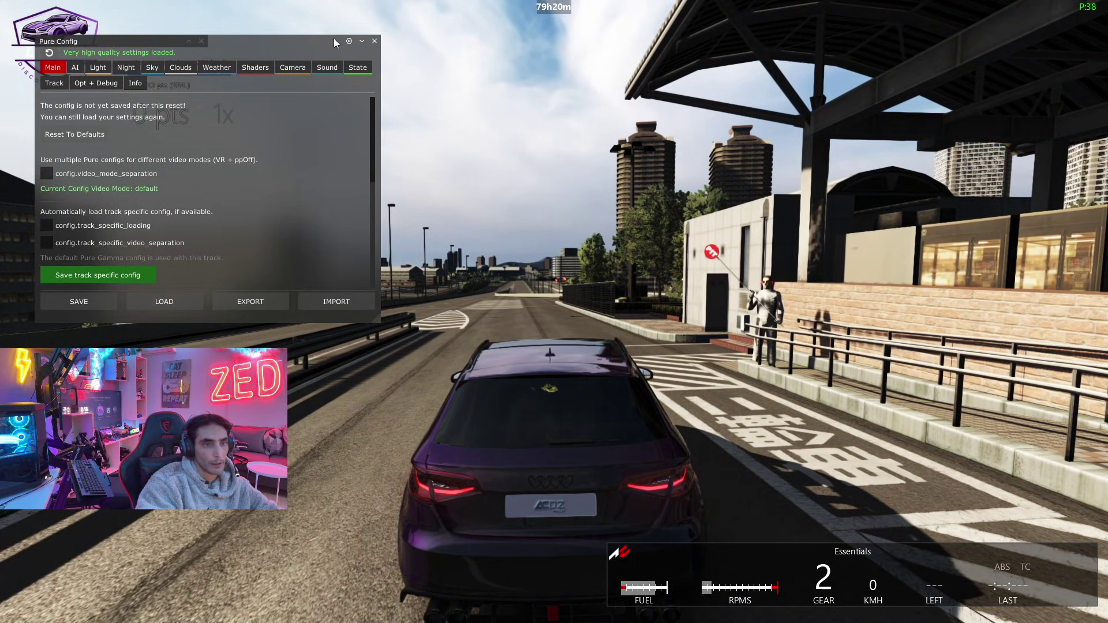
pyautogui.click(362, 41)
# - Open Pure Planner, enable its PURE override for the online session, and move the planner window clear of the car
pyautogui.click(1094, 14)
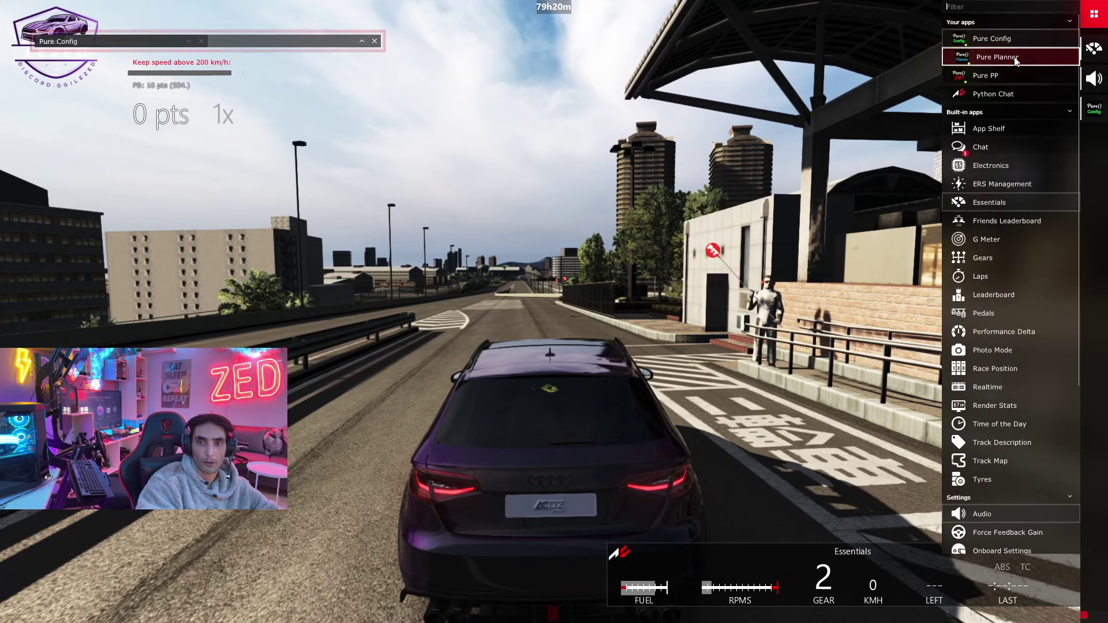
pyautogui.click(1014, 57)
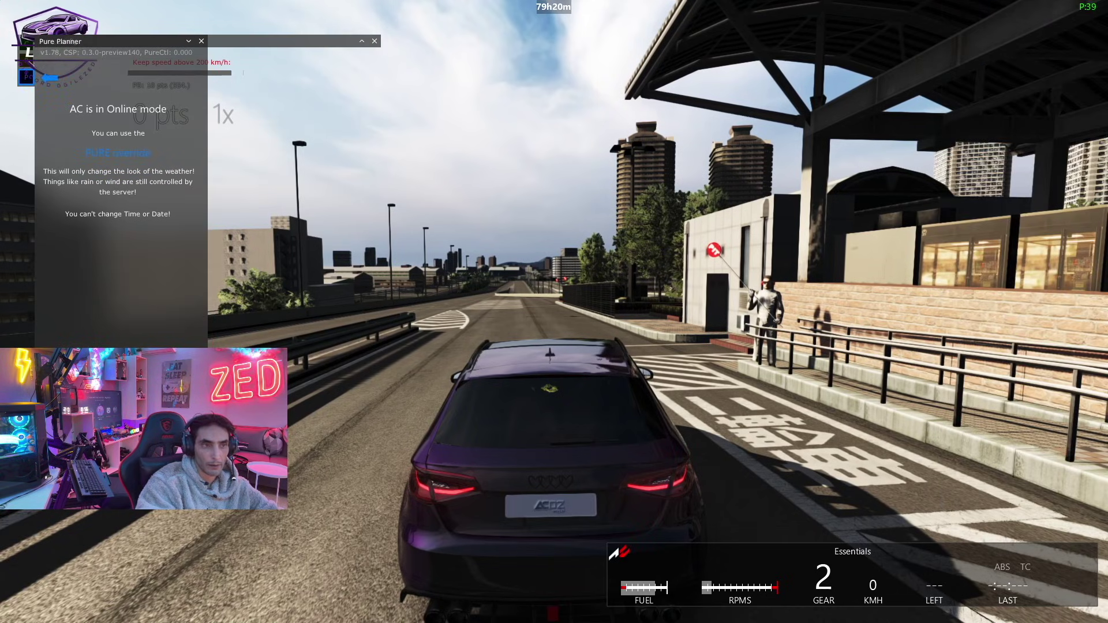
pyautogui.click(26, 77)
pyautogui.moveTo(56, 58); pyautogui.dragTo(751, 125)
pyautogui.click(829, 199)
pyautogui.moveTo(824, 109); pyautogui.dragTo(1007, 102)
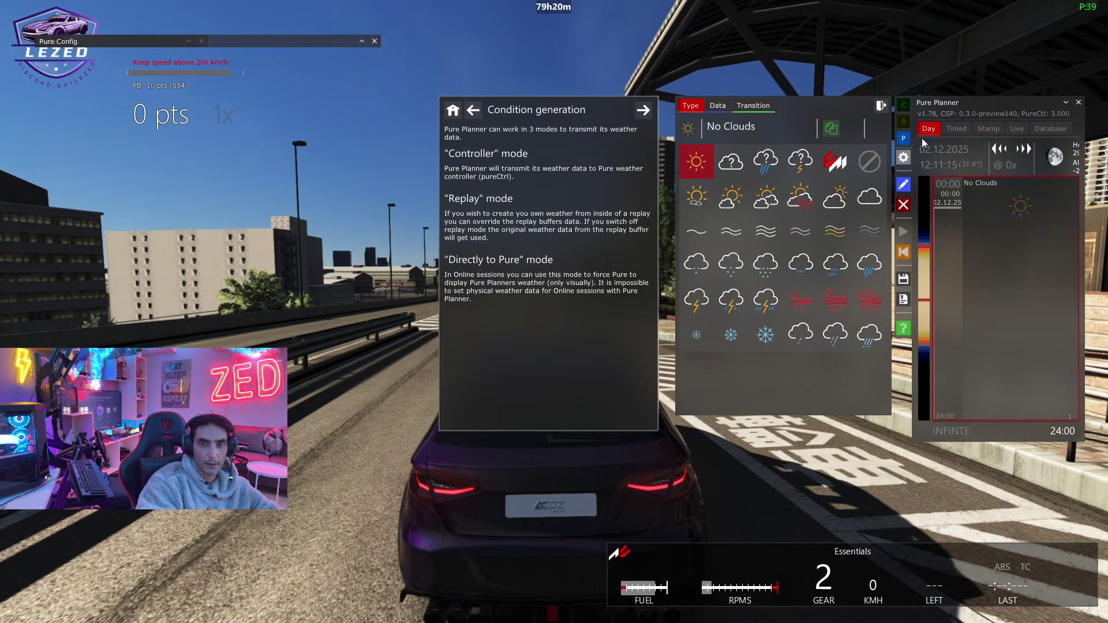
# - Try the Mist weather type, switch to the sun-behind-cloud type instead, and collapse Pure Planner
pyautogui.click(730, 231)
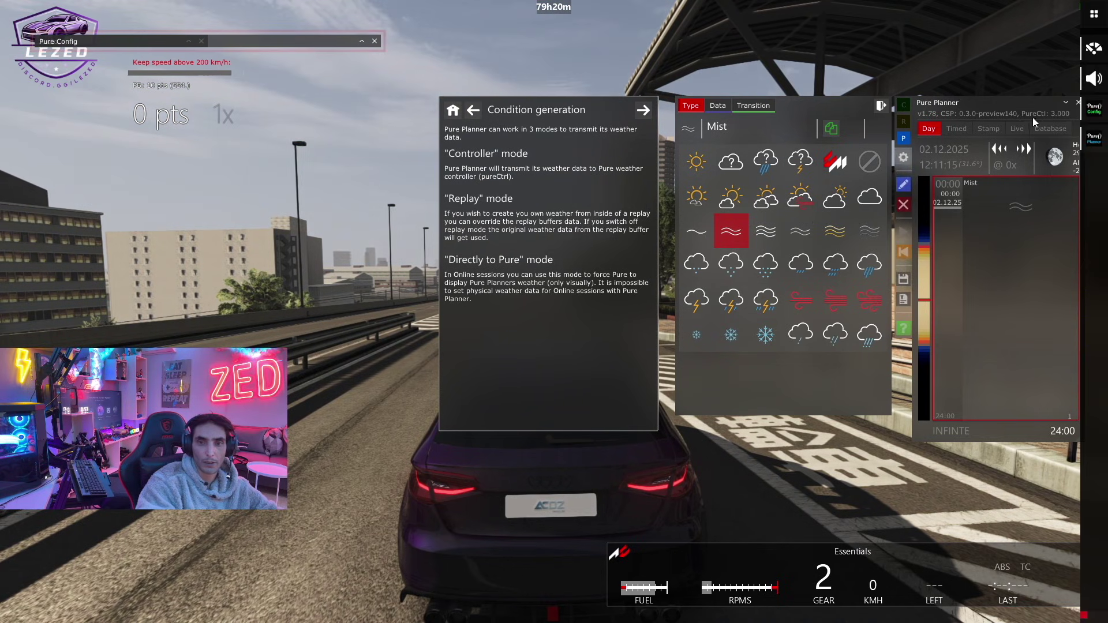
pyautogui.click(766, 203)
pyautogui.click(1066, 102)
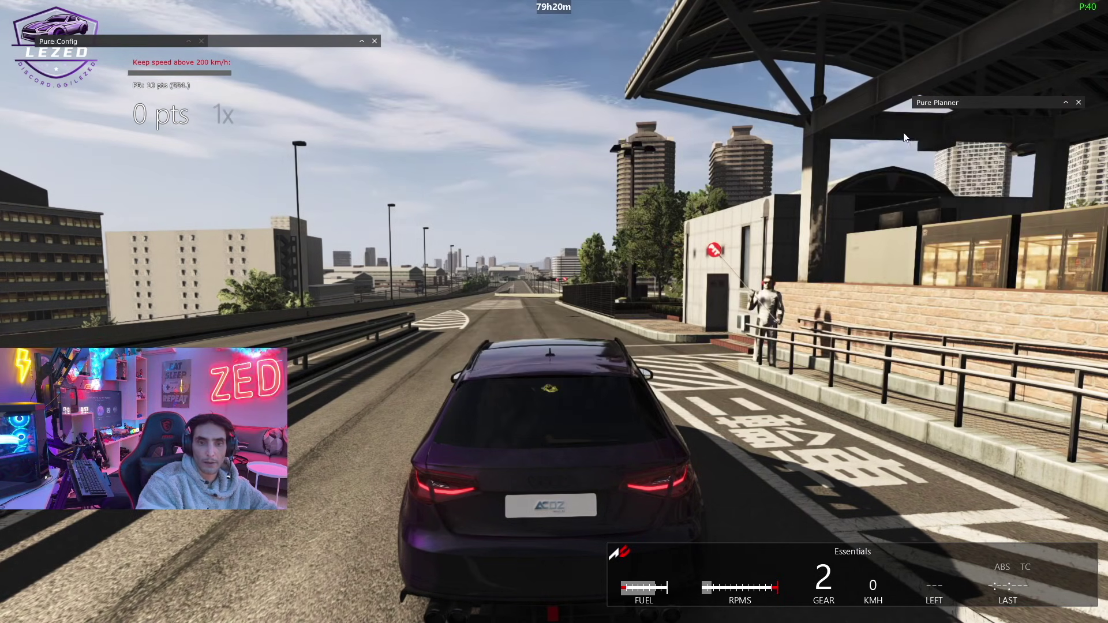
# - In Pure PP, set the tonemapping to OLDSCHOOL and raise Candy towards its maximum, then collapse the app and move it lower
pyautogui.click(1094, 13)
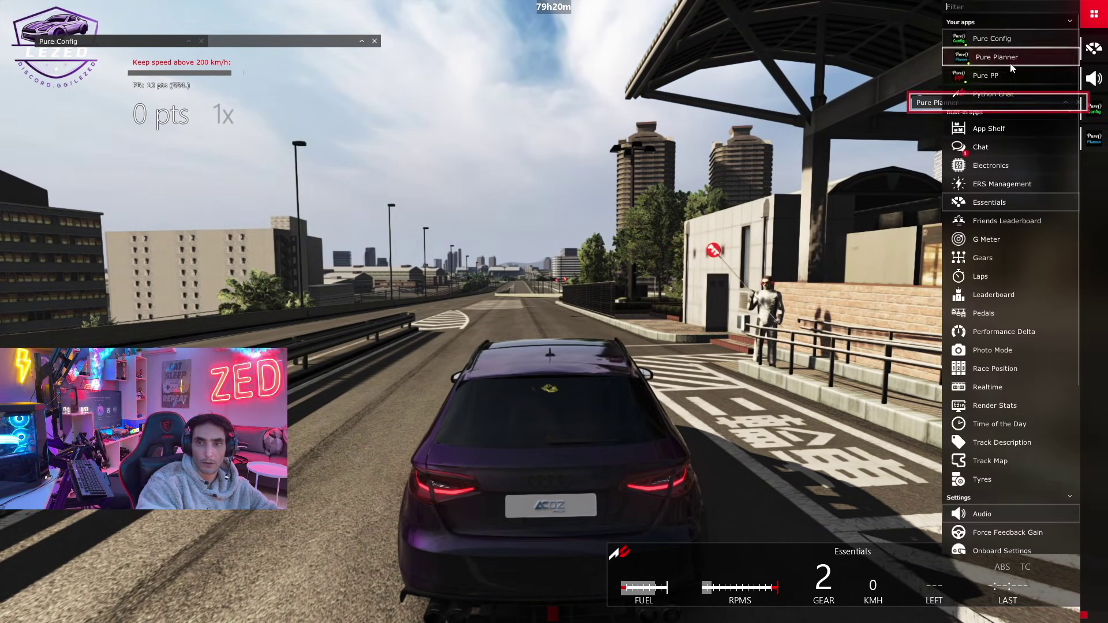
pyautogui.click(991, 81)
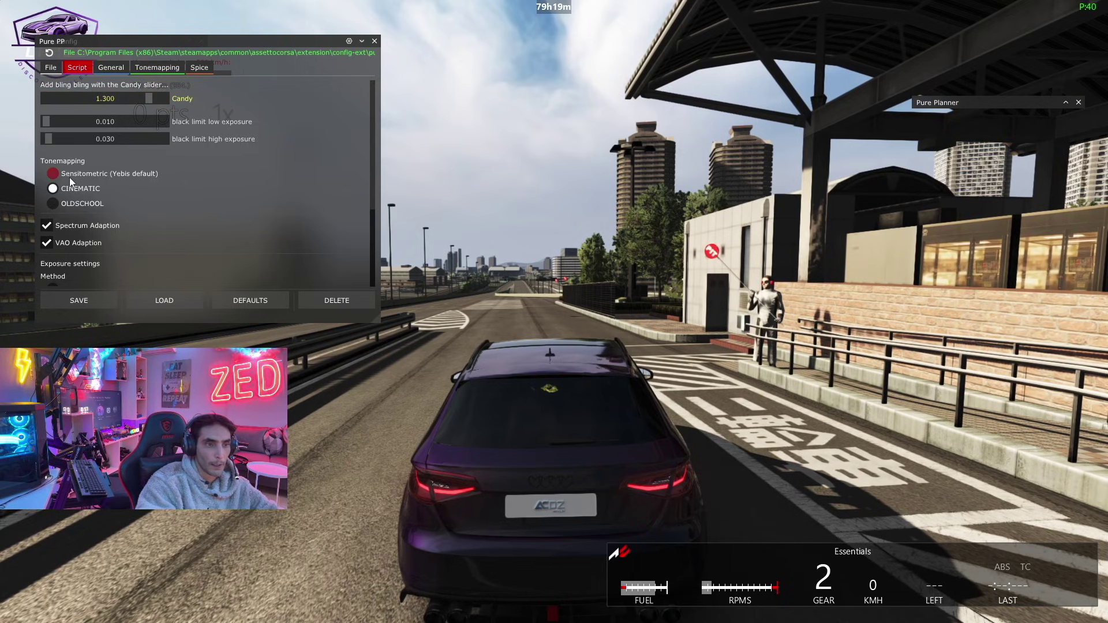
pyautogui.click(69, 205)
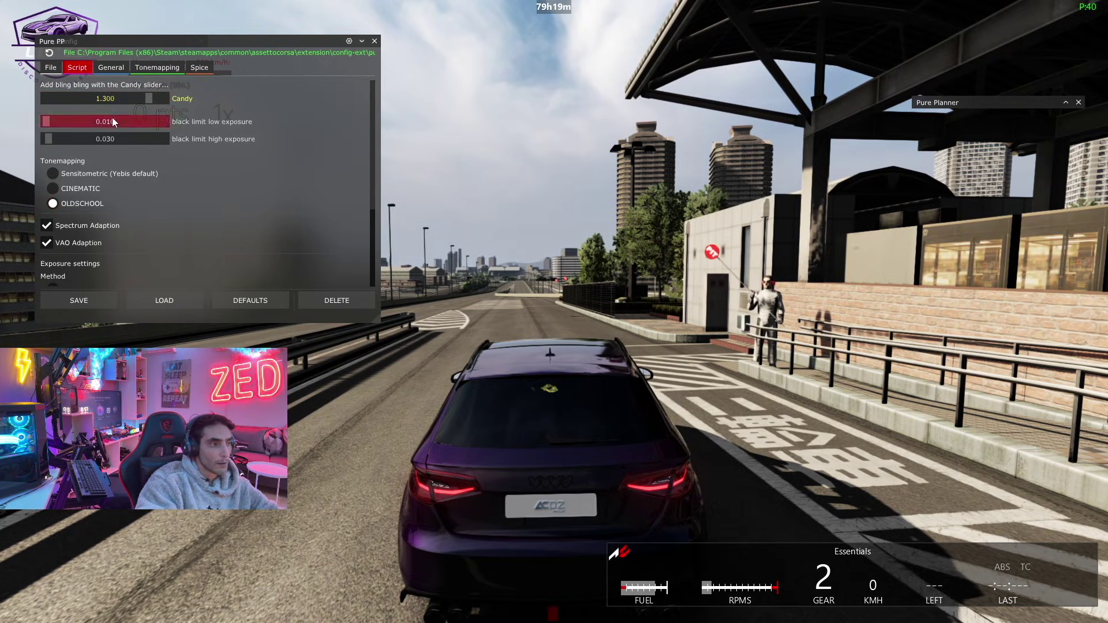
pyautogui.moveTo(152, 96)
pyautogui.mouseDown()
pyautogui.moveTo(117, 97)
pyautogui.moveTo(168, 95)
pyautogui.mouseUp()
pyautogui.click(362, 41)
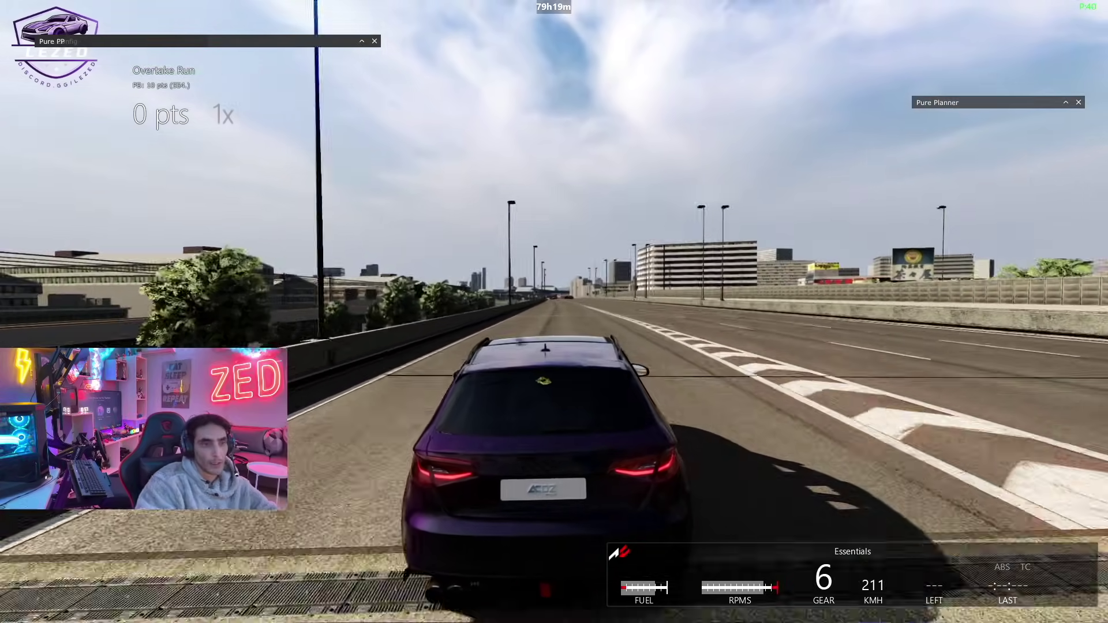
pyautogui.moveTo(351, 124); pyautogui.dragTo(338, 127)
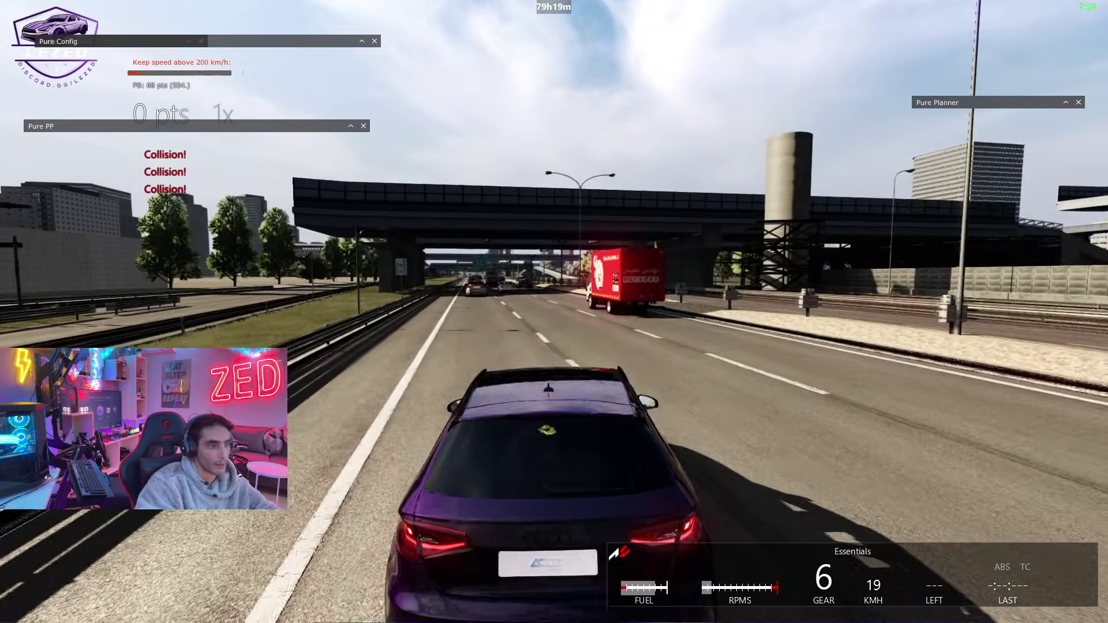
# - Exit the race, close the server details in Content Manager, and open the single-player Quick drive page
pyautogui.press('Escape')
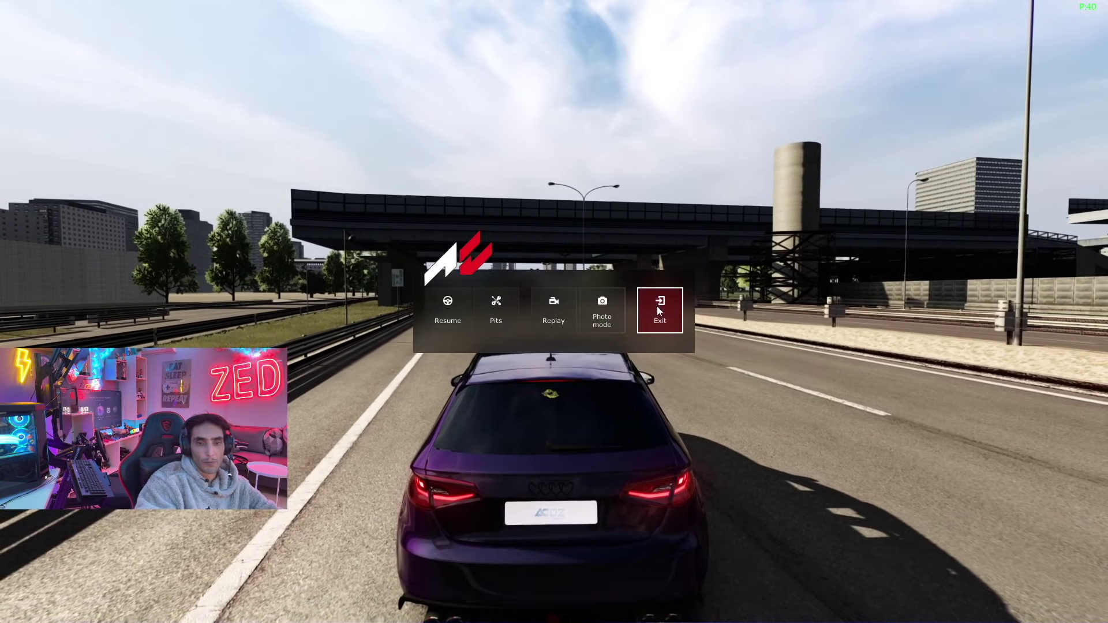
pyautogui.click(658, 308)
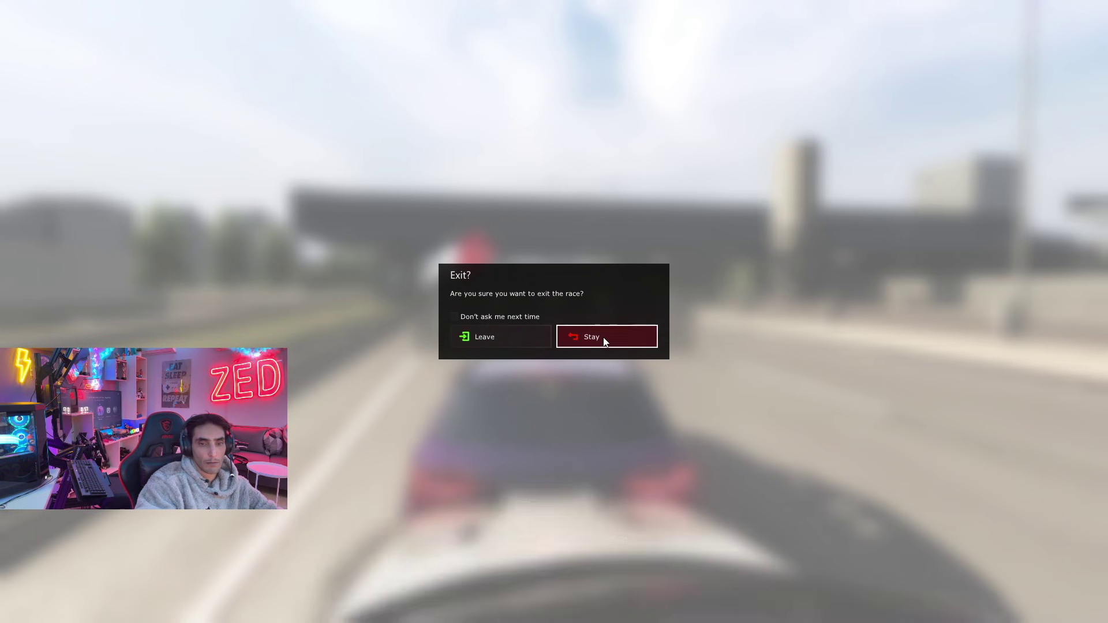
pyautogui.click(520, 335)
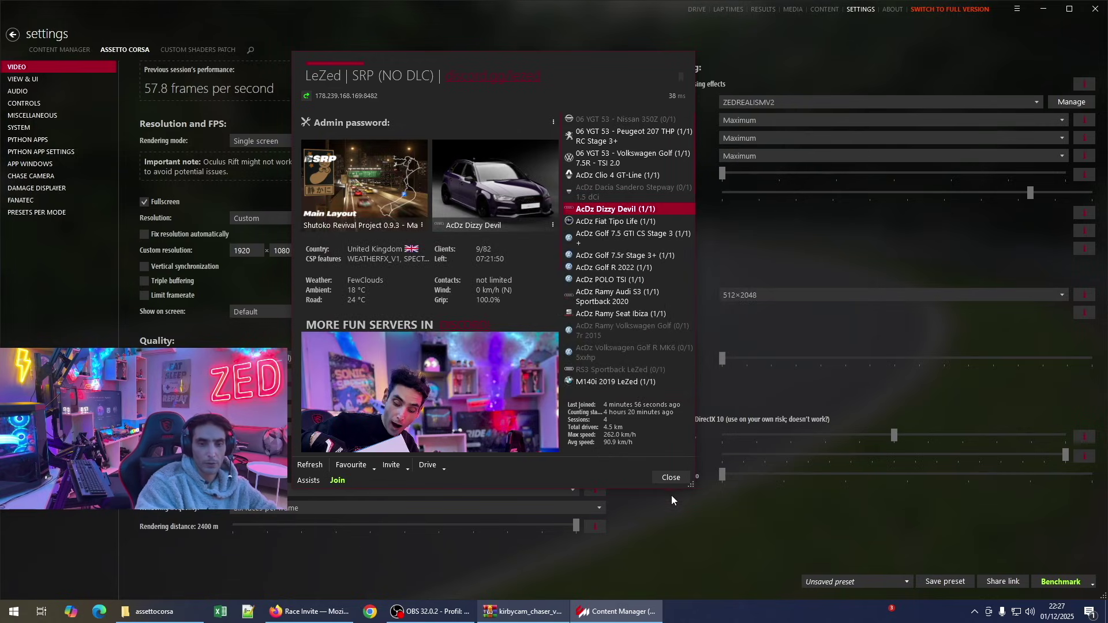
pyautogui.click(670, 479)
pyautogui.click(36, 49)
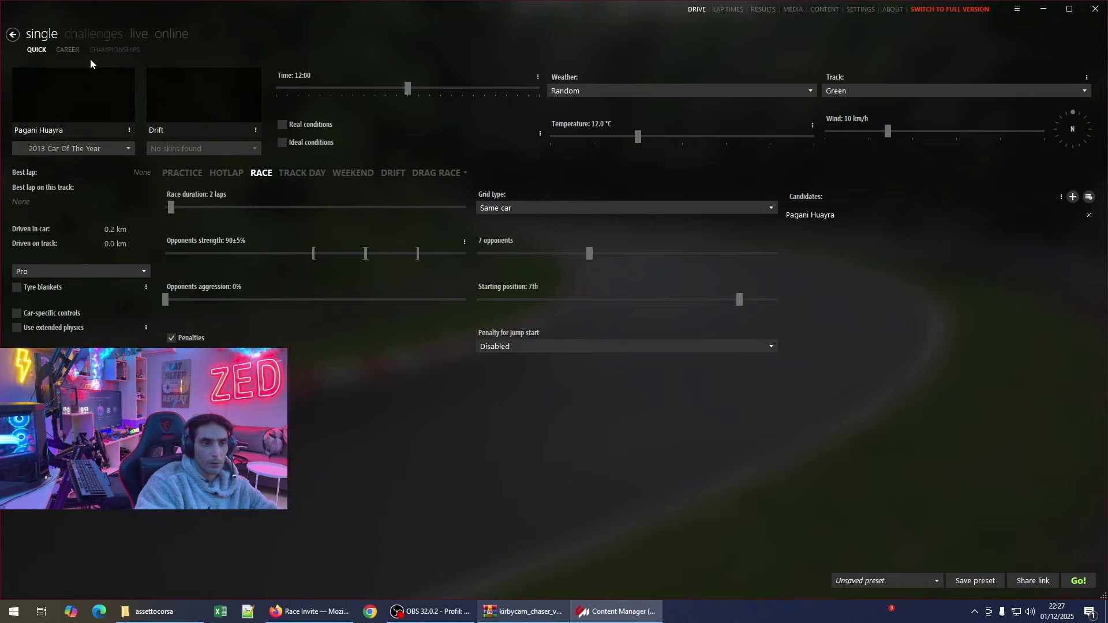
# - Filter the car list for "mm" and select the MMPOWER BMW E39 M5 for the quick race
pyautogui.click(115, 81)
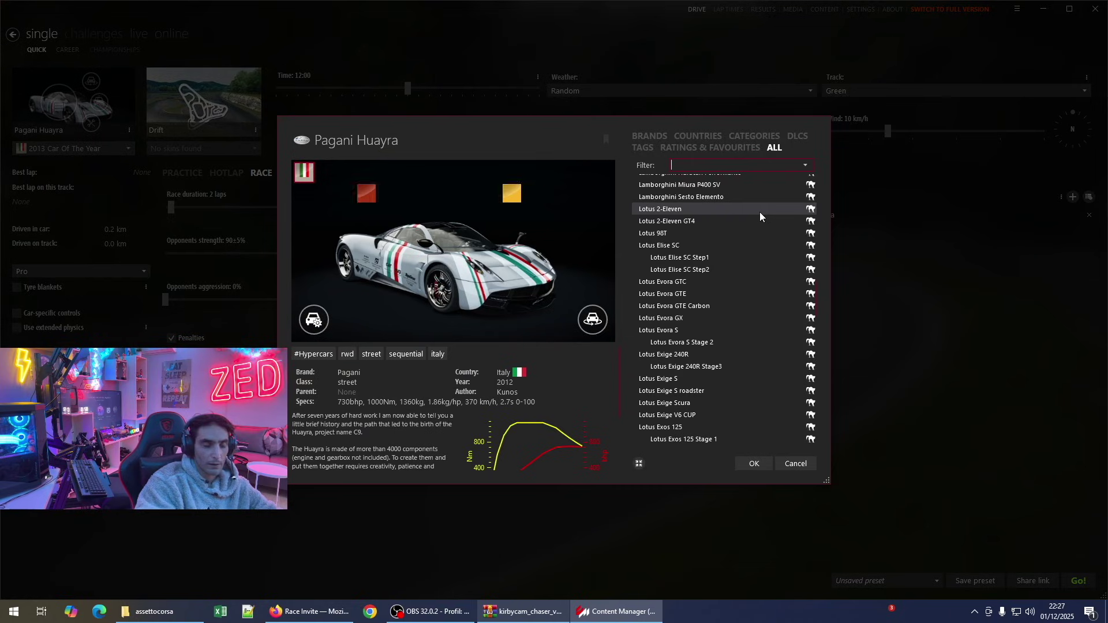
pyautogui.write('mm')
pyautogui.click(719, 184)
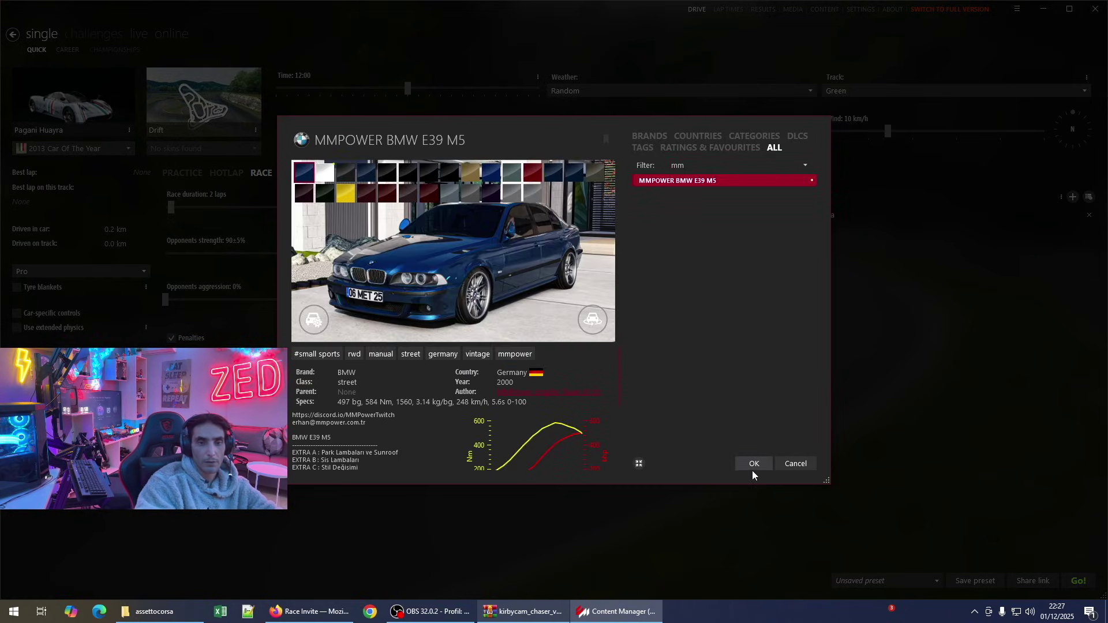
pyautogui.click(754, 464)
# - Set the race's dynamic weather to Pure, launch the race, and enter the driving view
pyautogui.click(1091, 580)
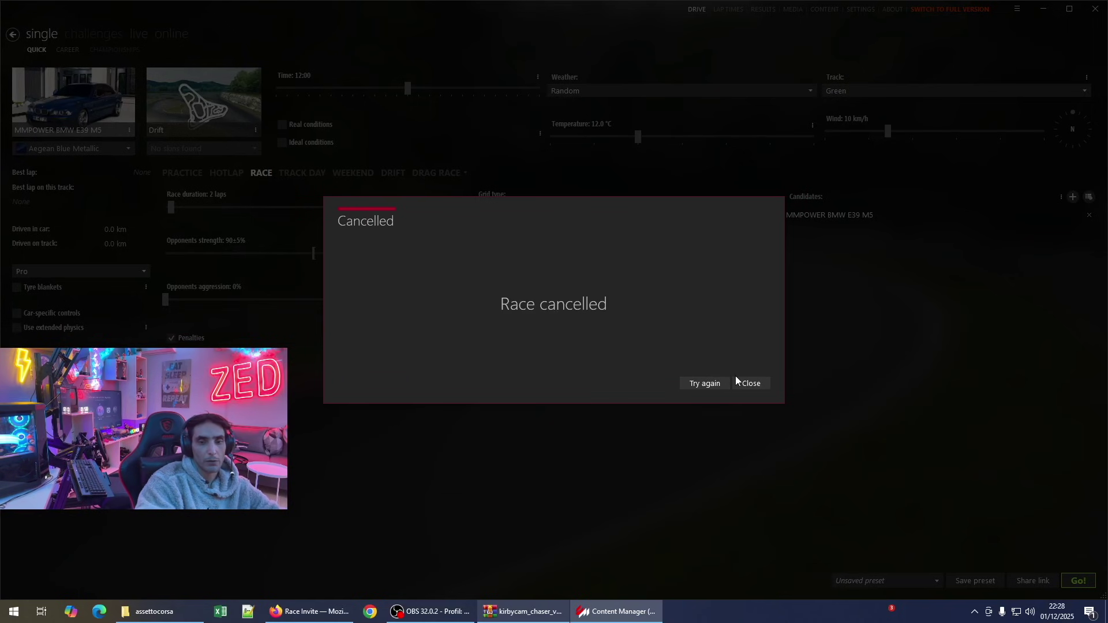
pyautogui.click(738, 381)
pyautogui.click(609, 91)
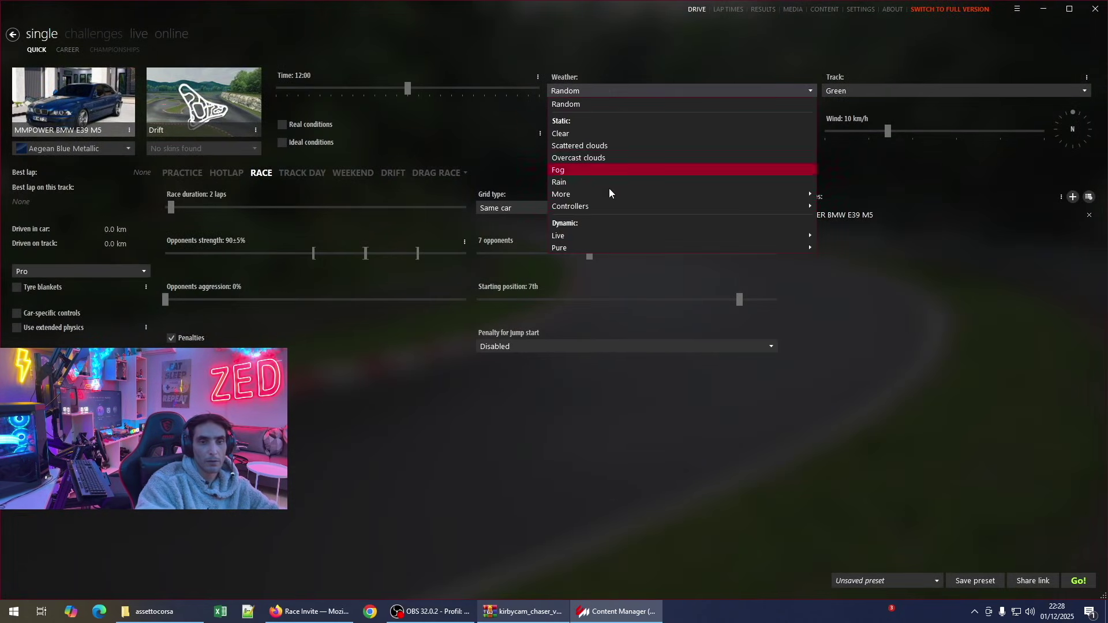
pyautogui.click(599, 248)
pyautogui.click(757, 247)
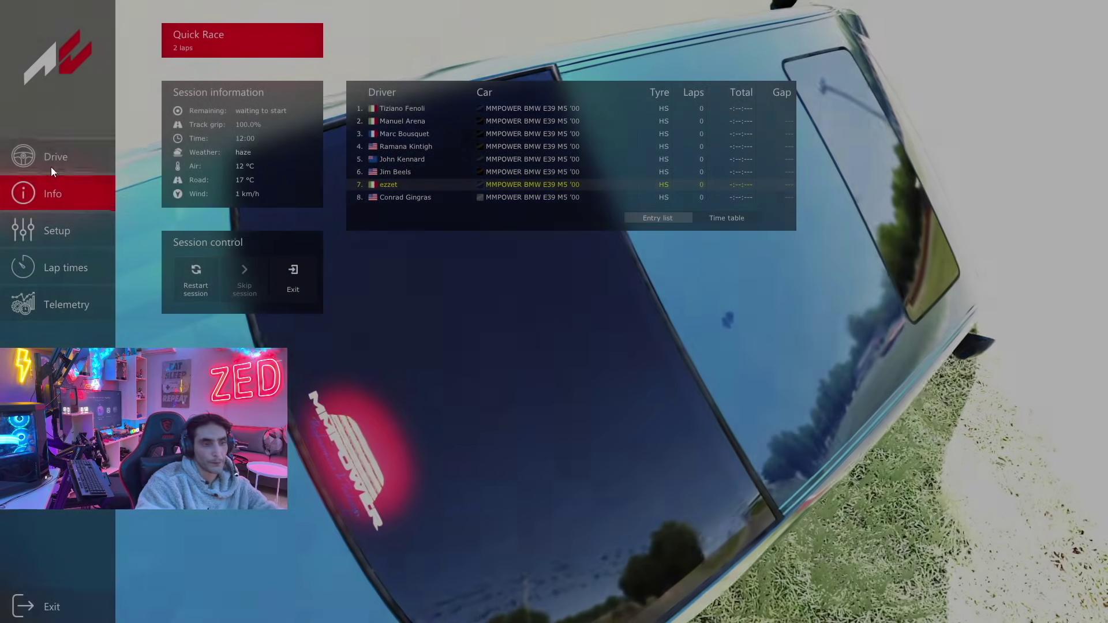
pyautogui.click(51, 161)
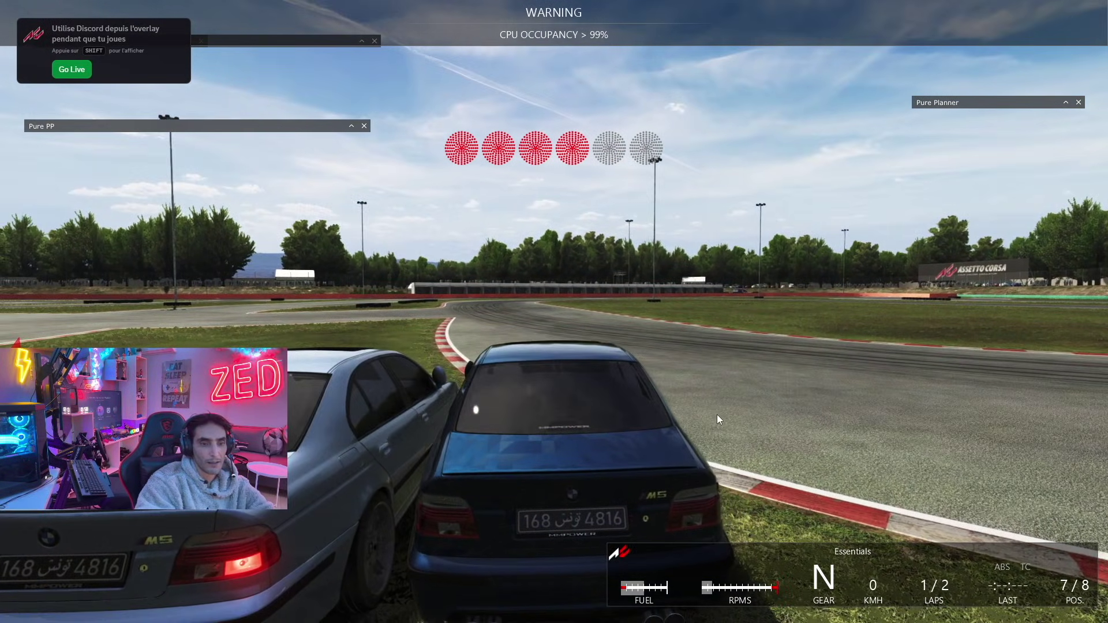
# - Reopen Pure Planner from the in-game apps and open its Haze weather slot for editing
pyautogui.press('Escape')
pyautogui.press('Escape')
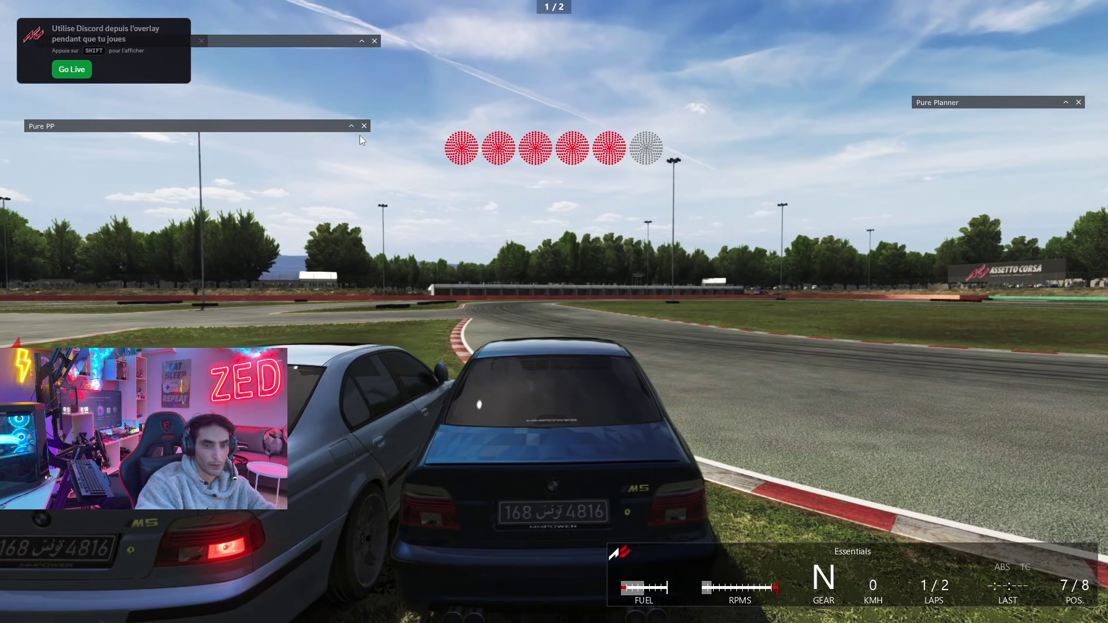
pyautogui.click(1095, 12)
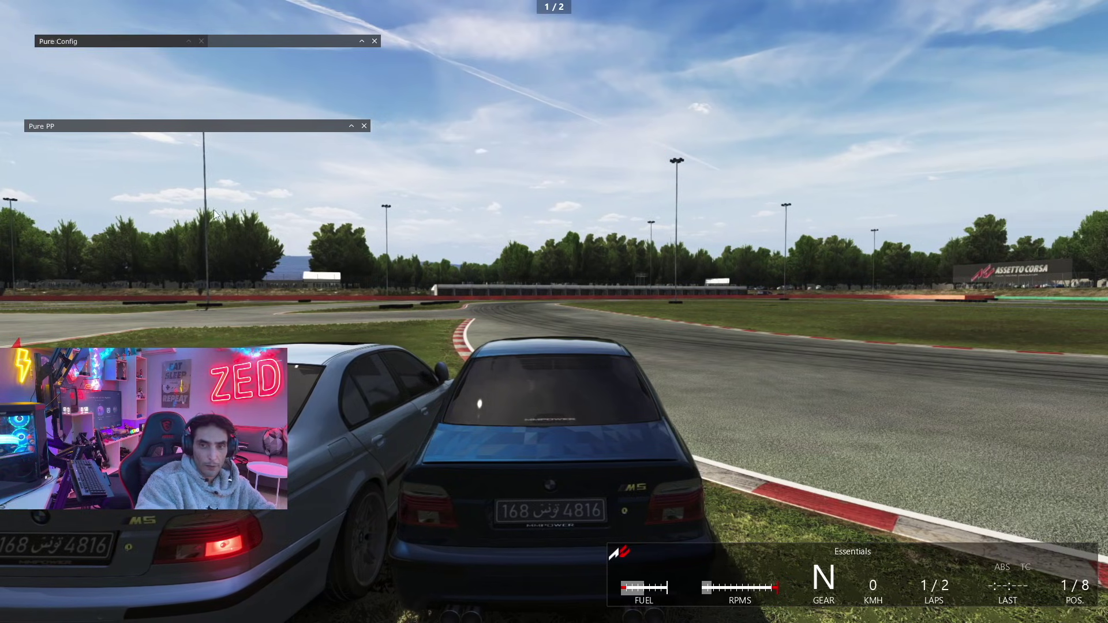
pyautogui.moveTo(1095, 14)
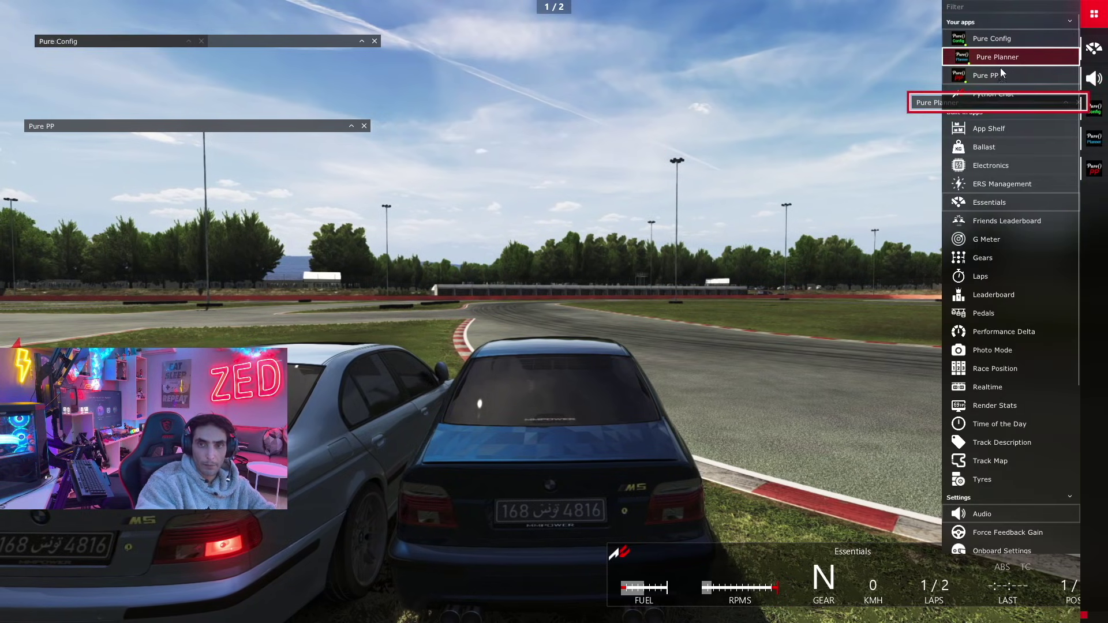
pyautogui.click(1000, 58)
pyautogui.click(1009, 203)
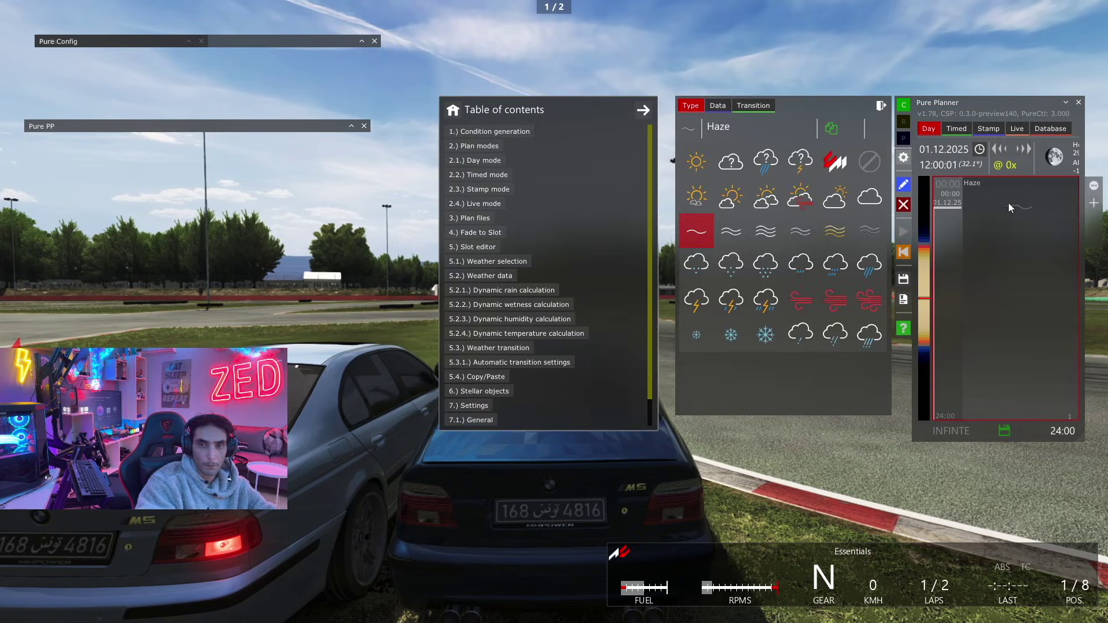
# - Move Pure Planner lower, and set the Haze slot's Rain Water to 96.7% and Rain Wetness to 15.2%
pyautogui.click(717, 105)
pyautogui.moveTo(978, 105); pyautogui.dragTo(1103, 442)
pyautogui.click(771, 561)
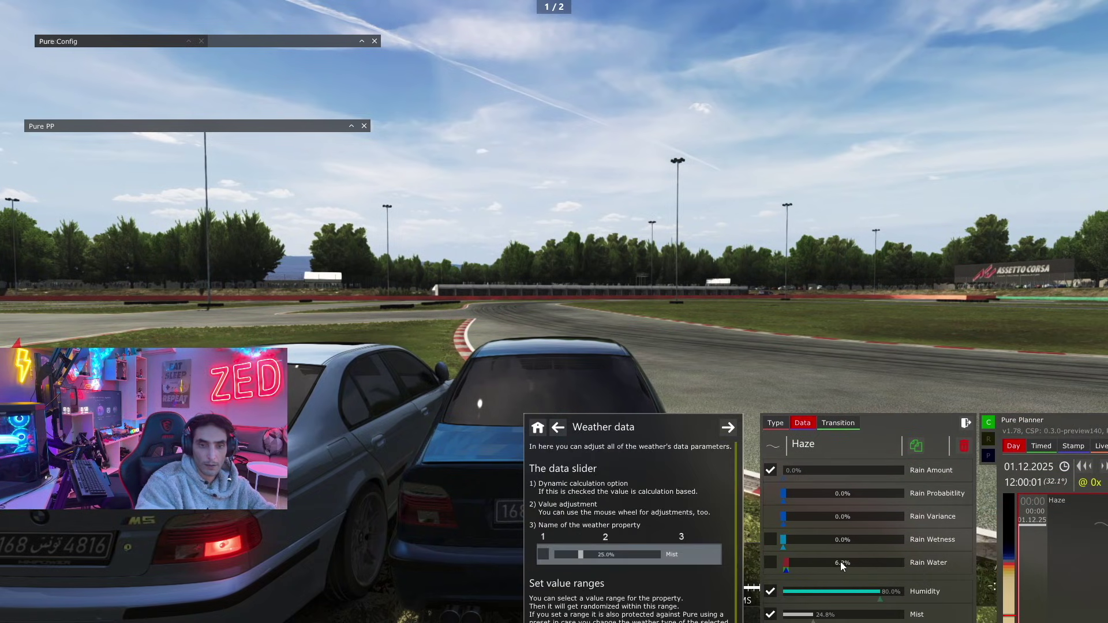
pyautogui.moveTo(784, 543); pyautogui.dragTo(848, 544)
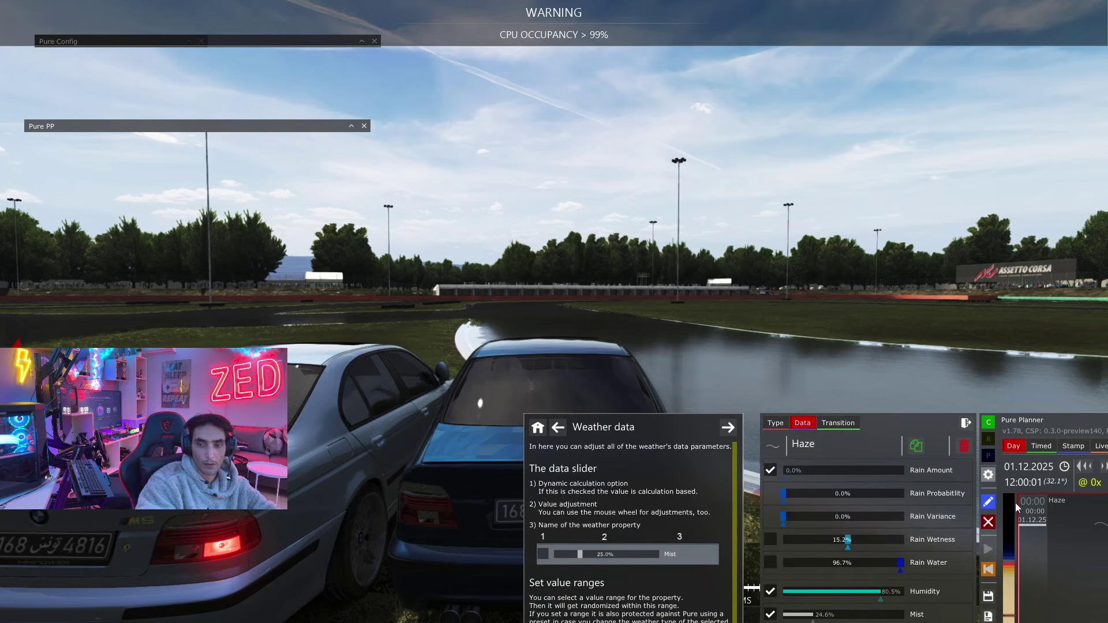
# - Try the Few Clouds weather type for the slot and switch it to Broken Clouds instead
pyautogui.click(775, 422)
pyautogui.click(815, 514)
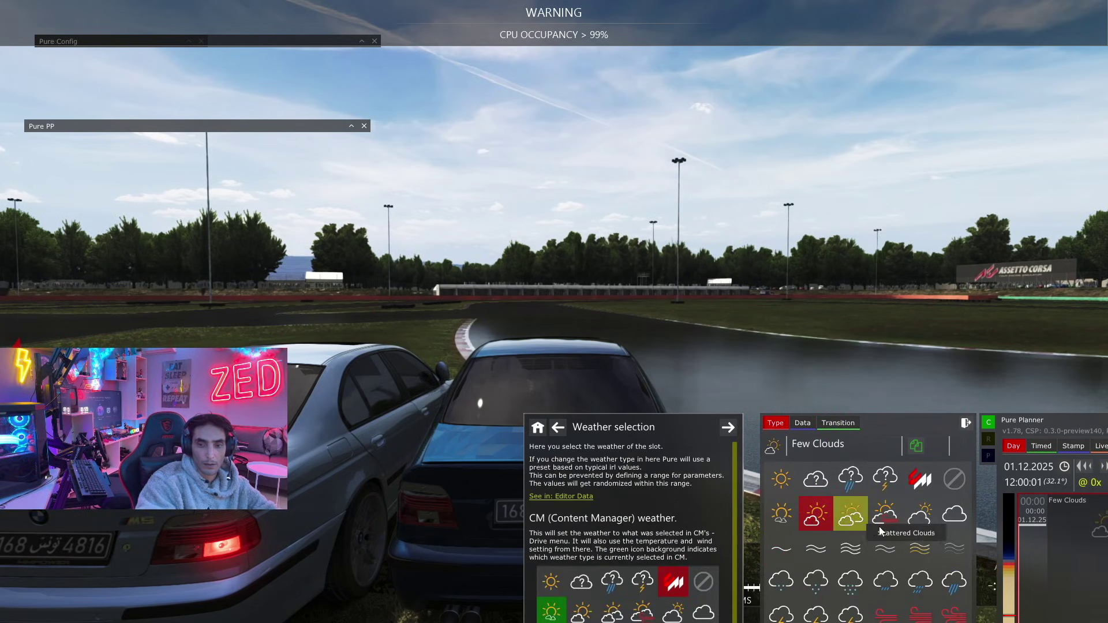
pyautogui.click(920, 520)
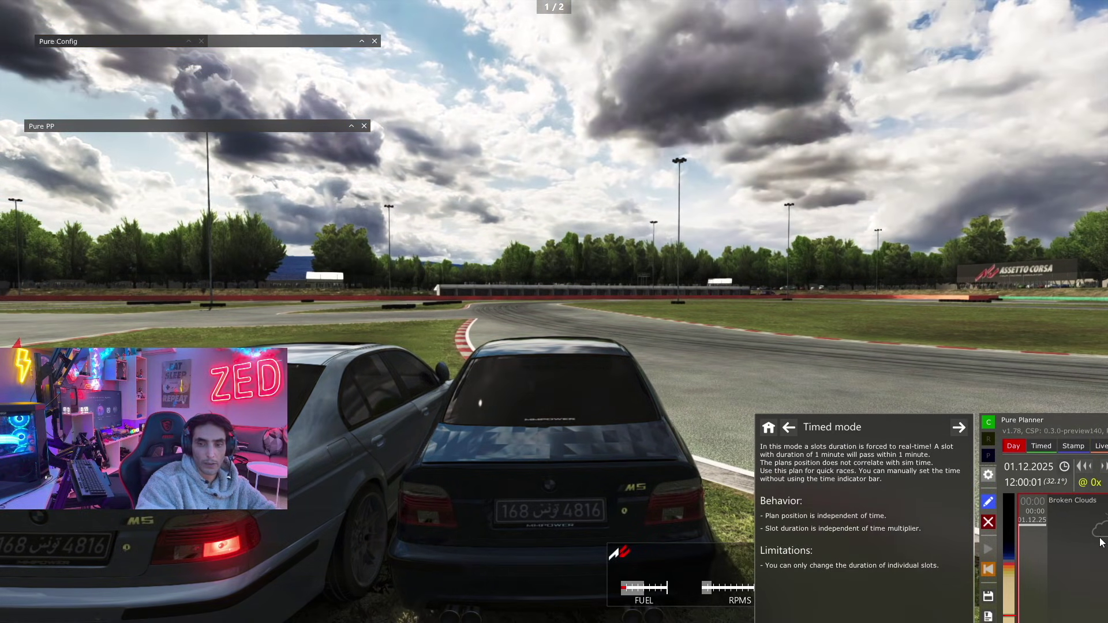
# - Set the Broken Clouds slot's Rain Water to 100% and Rain Wetness to about 8%, and collapse the repositioned Pure Planner
pyautogui.click(1101, 540)
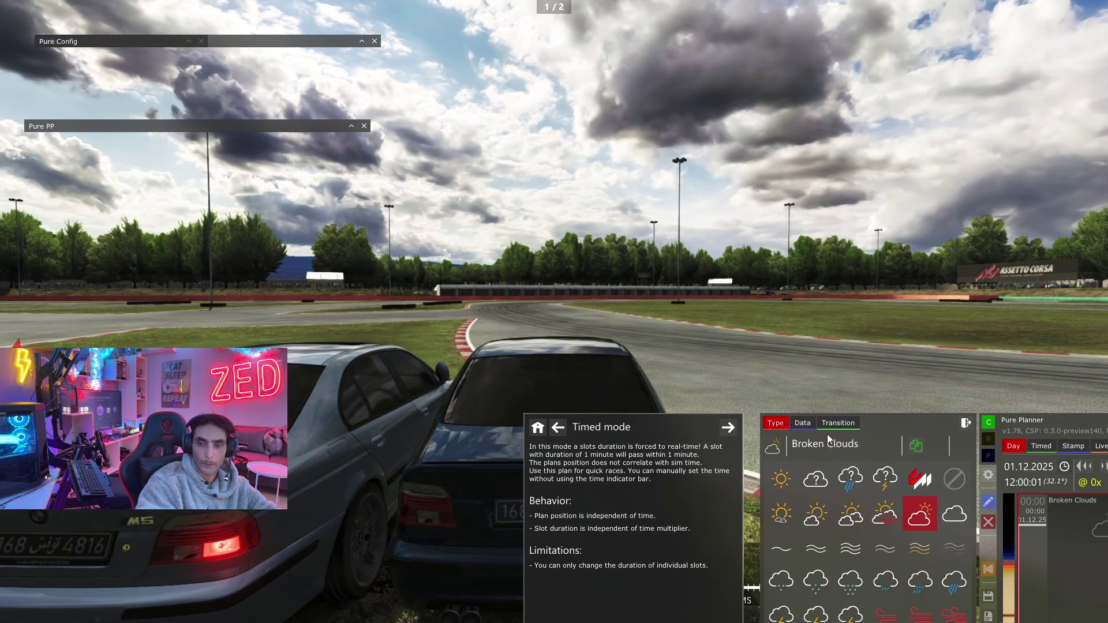
pyautogui.click(803, 422)
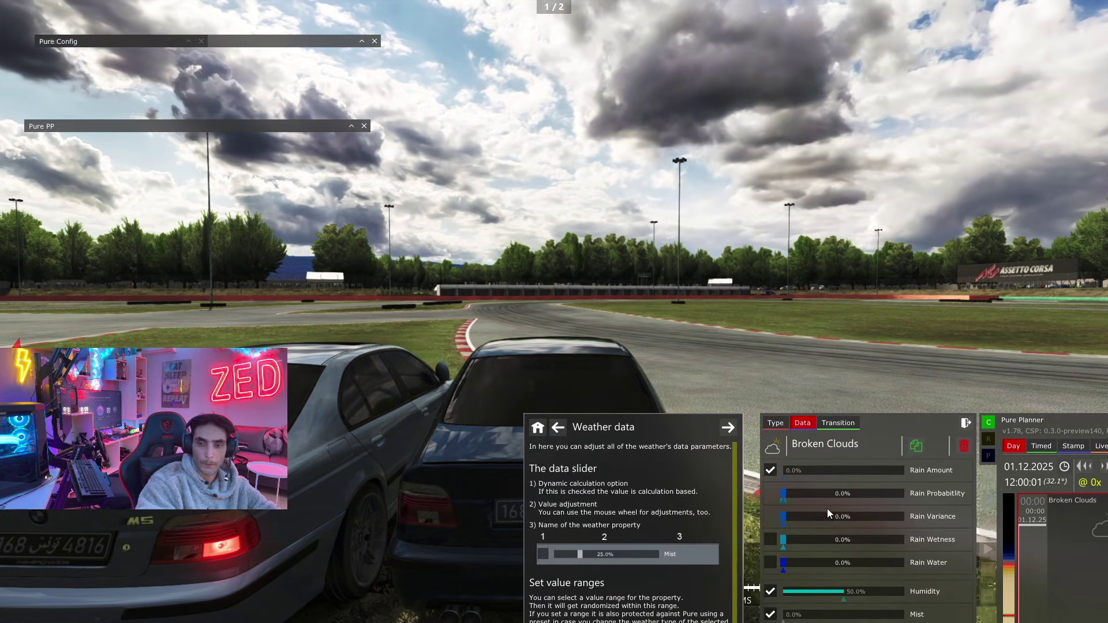
pyautogui.click(808, 541)
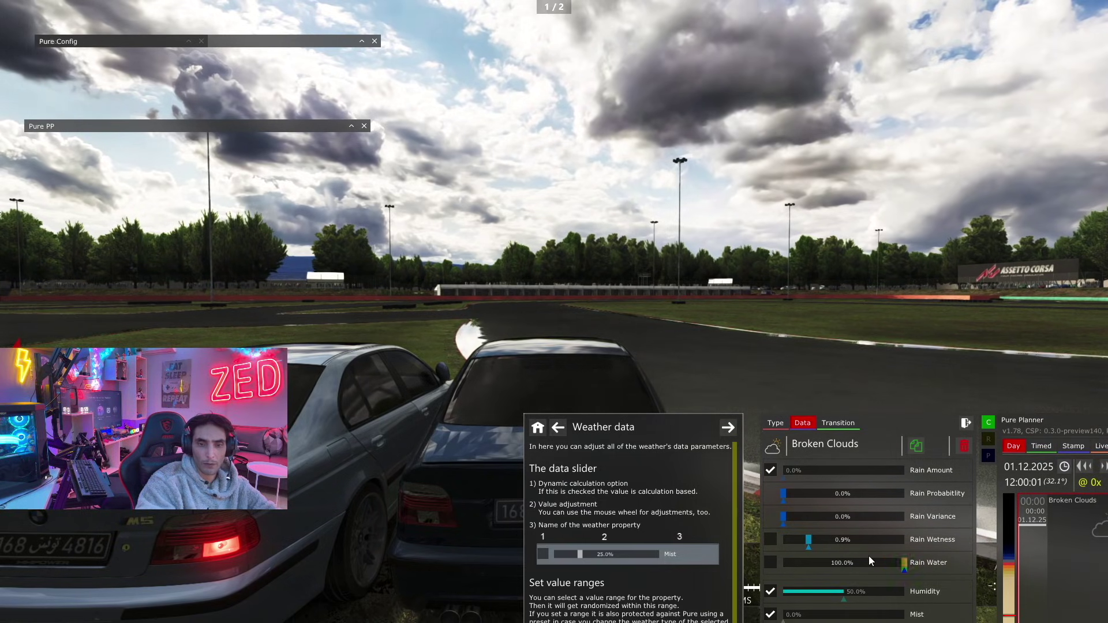
pyautogui.moveTo(816, 542); pyautogui.dragTo(837, 542)
pyautogui.moveTo(1069, 427); pyautogui.dragTo(935, 400)
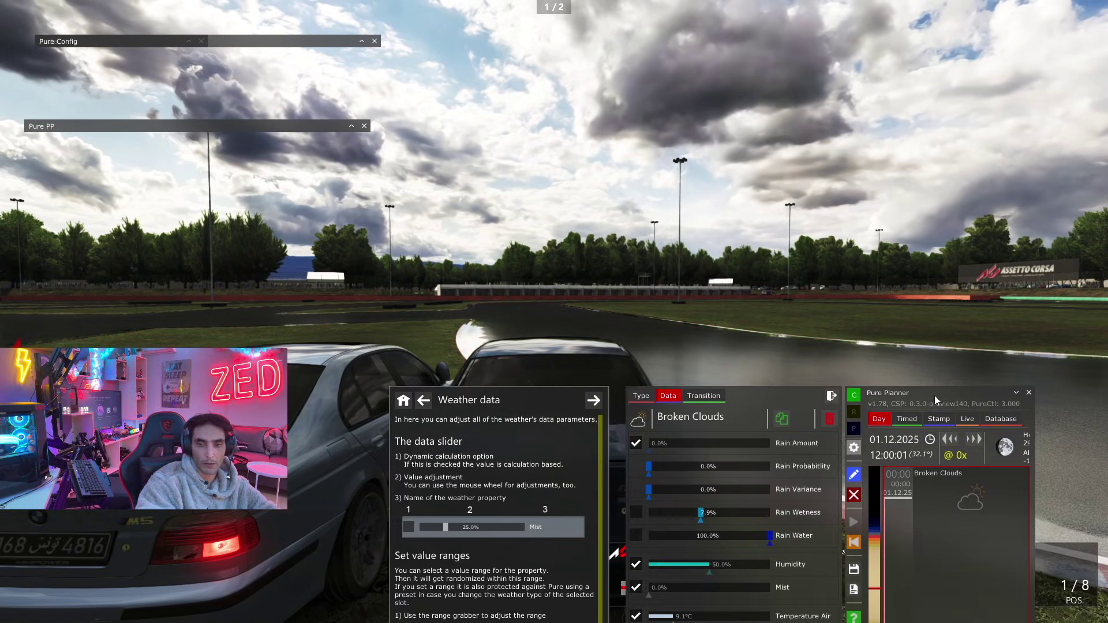
pyautogui.click(1017, 393)
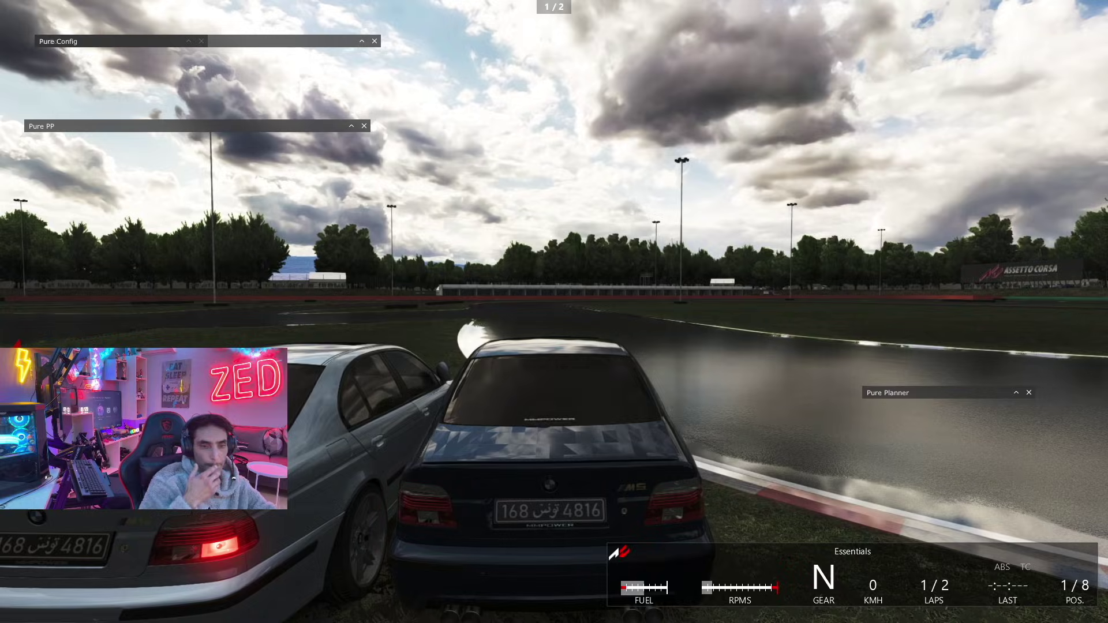
# - Exit the race back to Content Manager's Quick drive page and close the kirbycam_chaser_v1b_public.zip archive window
pyautogui.press('Escape')
pyautogui.click(697, 311)
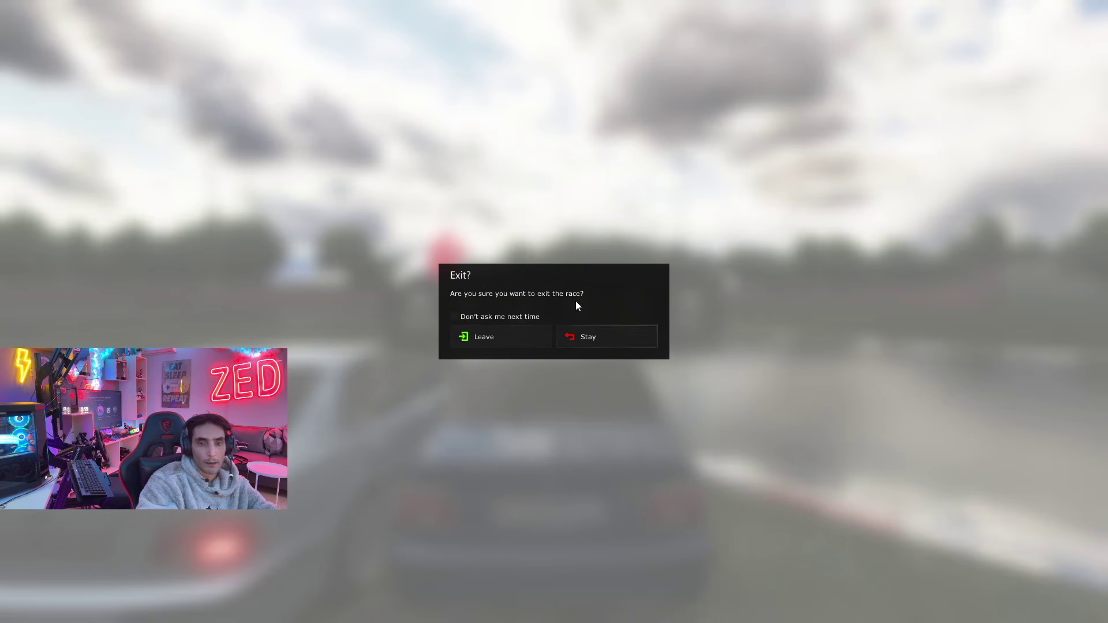
pyautogui.click(500, 341)
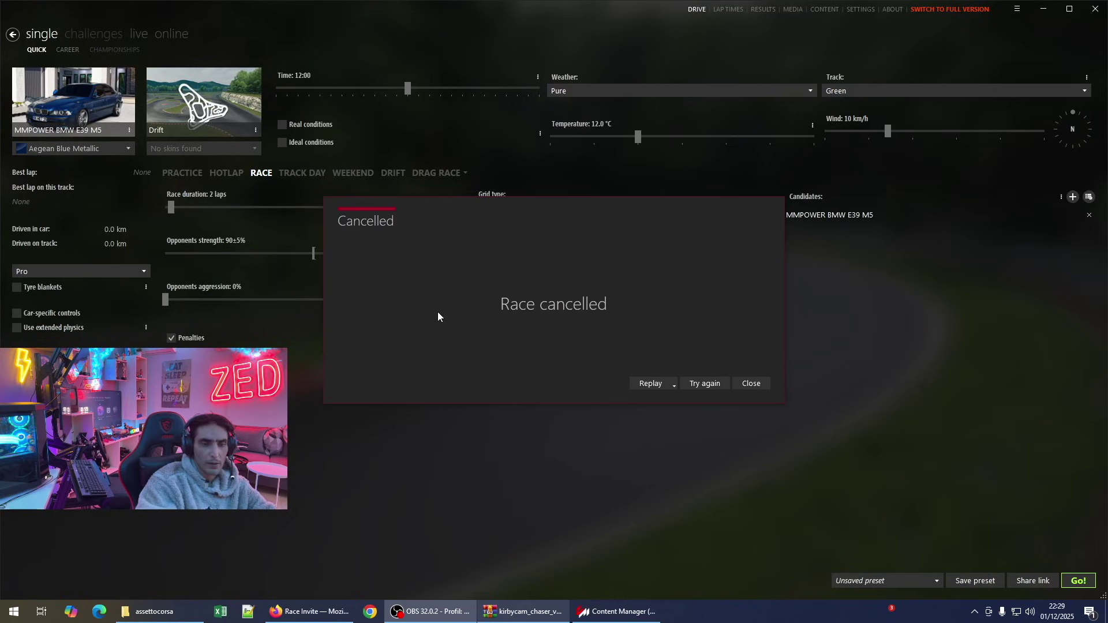
pyautogui.click(749, 385)
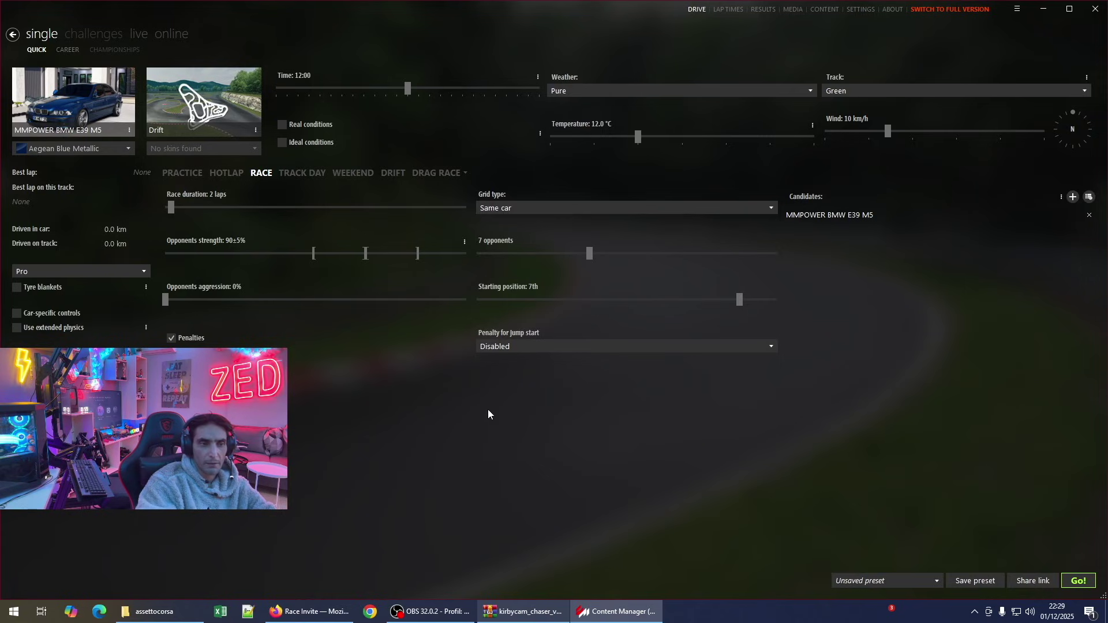
pyautogui.click(566, 612)
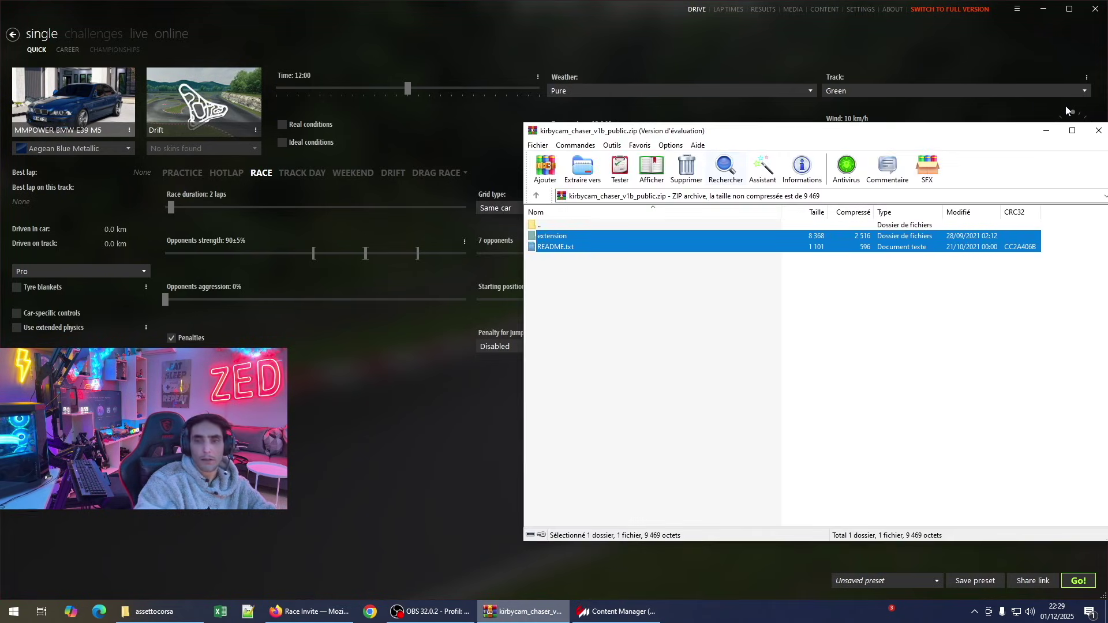
pyautogui.click(1099, 130)
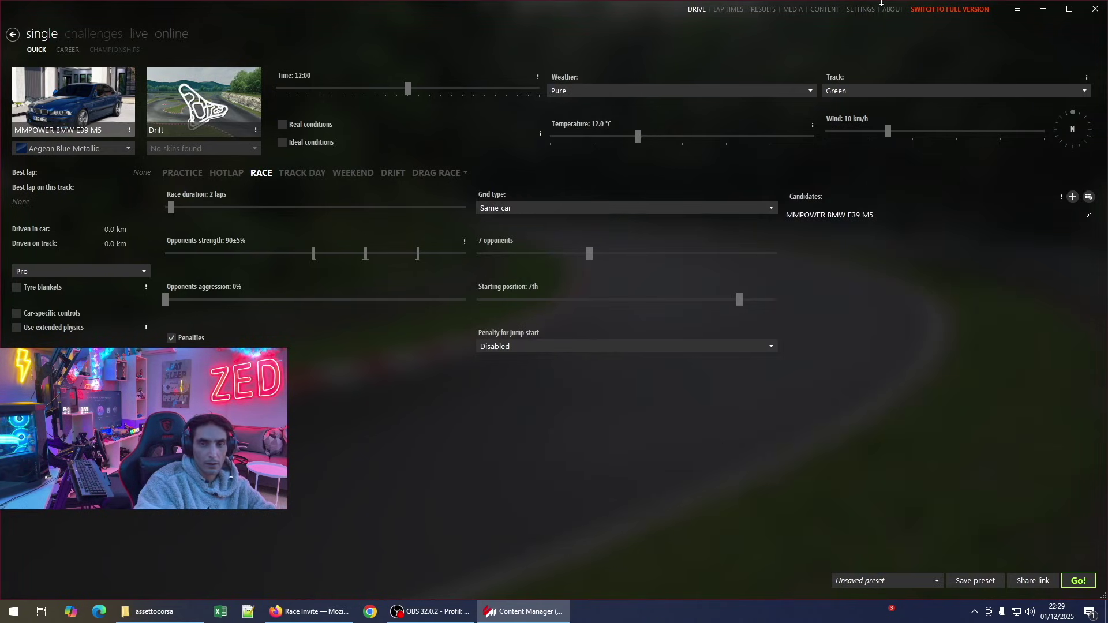